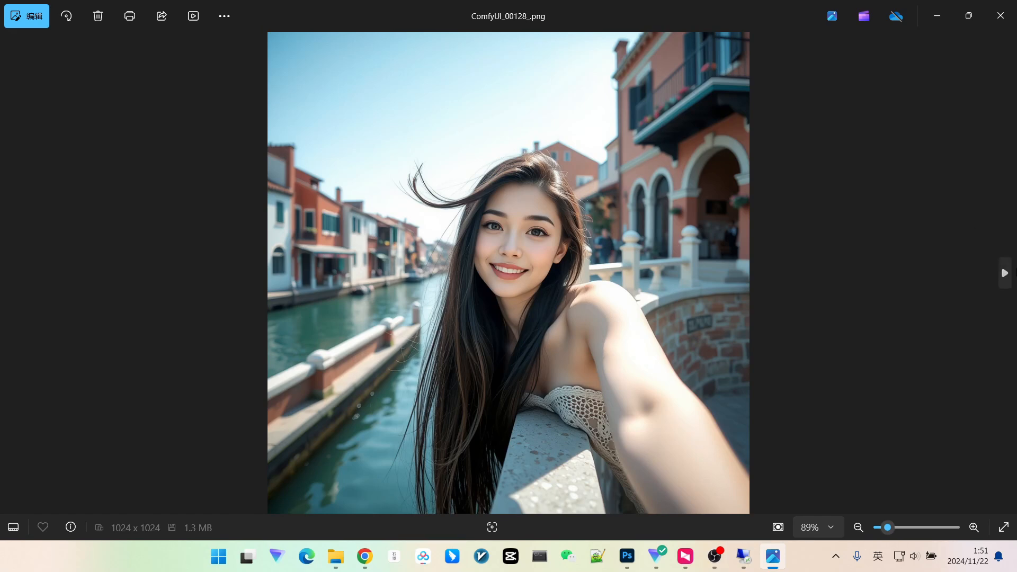
Browse the generated portrait images one after another, starting from ComfyUI_00128_.png
click(1005, 278)
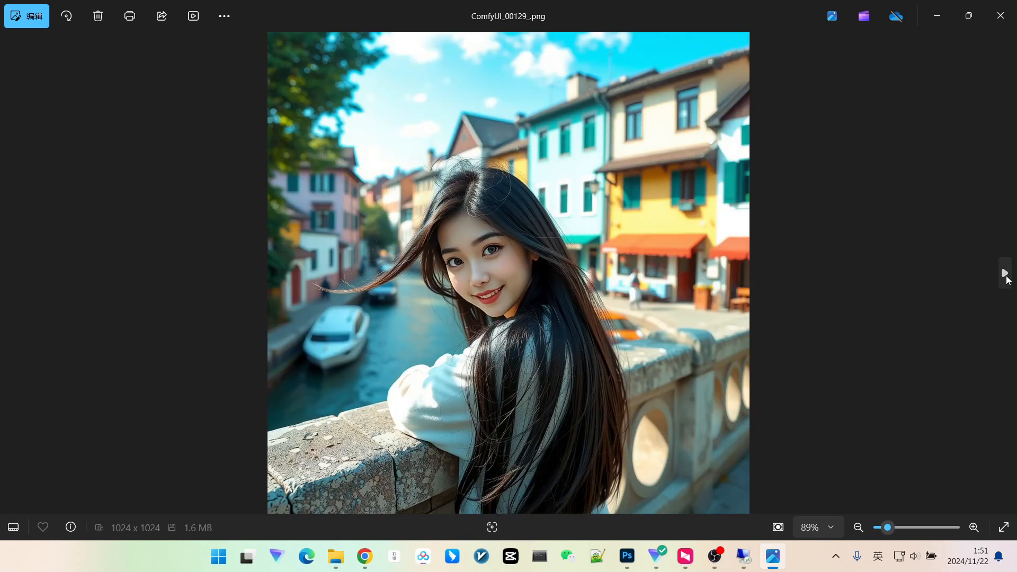
click(1006, 276)
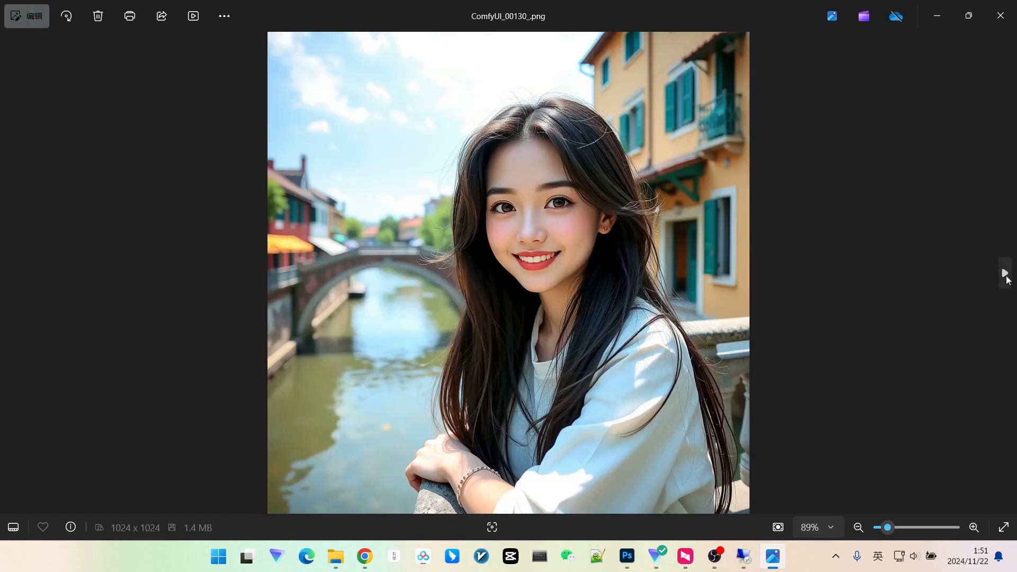
click(1006, 276)
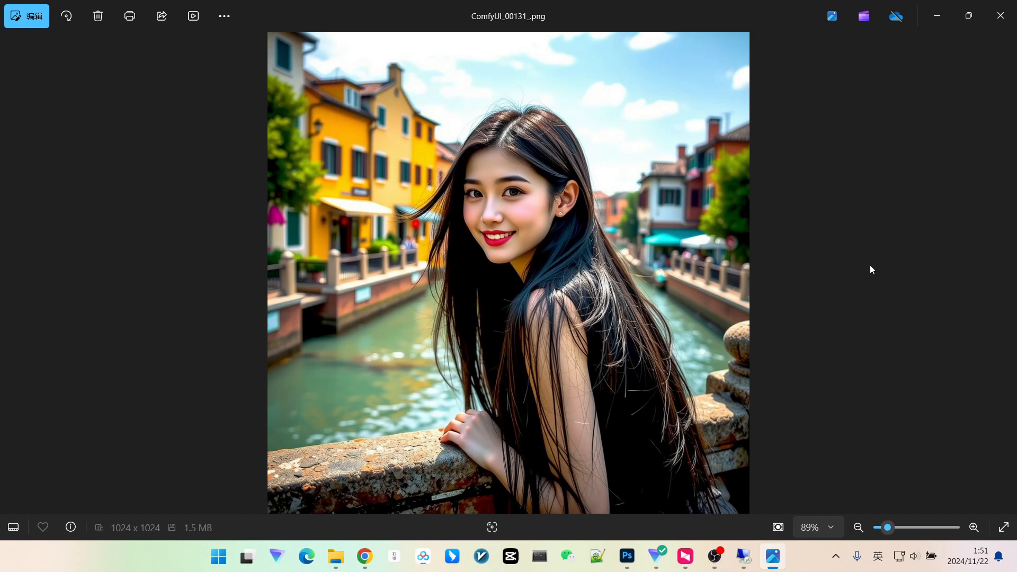
click(1005, 273)
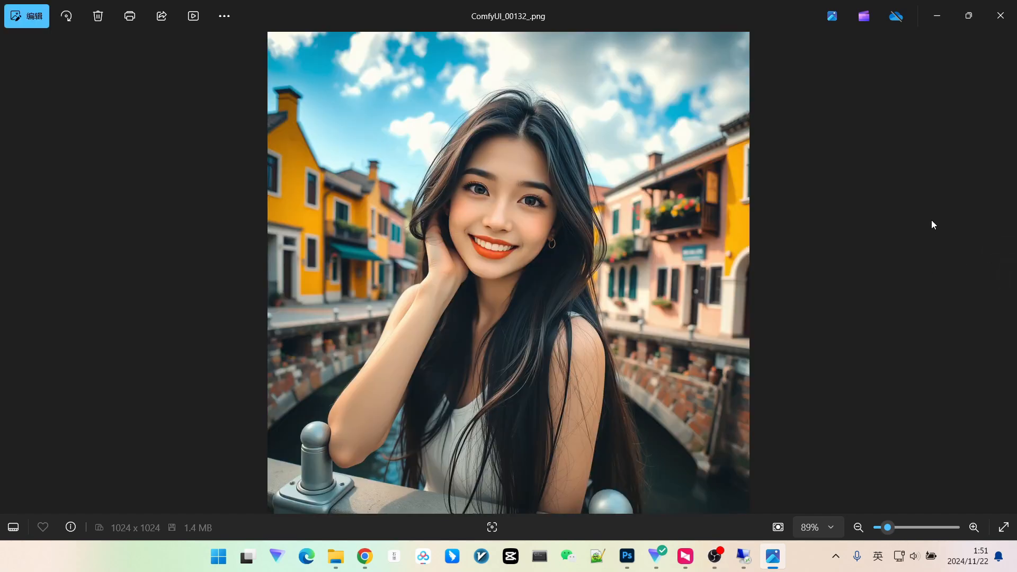
click(1003, 278)
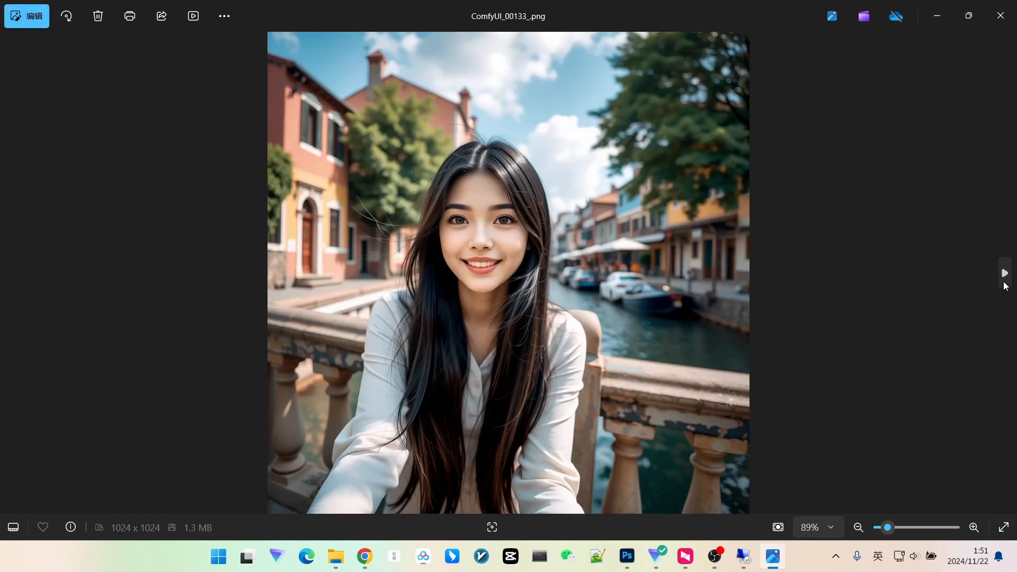
click(1004, 284)
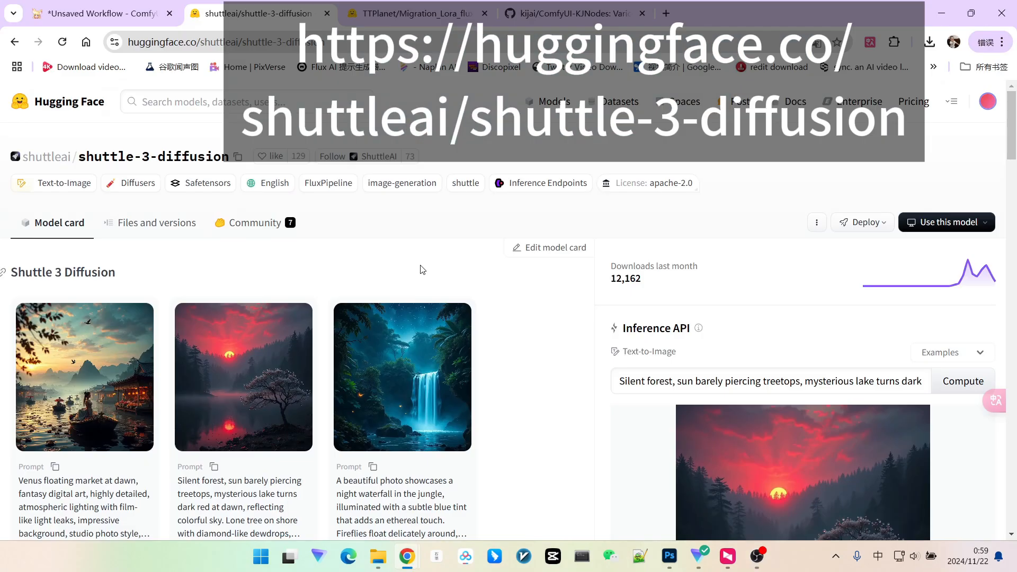
Read the shuttle-3-diffusion model card on Hugging Face, covering the sample prompts, model variants and the description of its required steps
scroll(422, 256, down, 3)
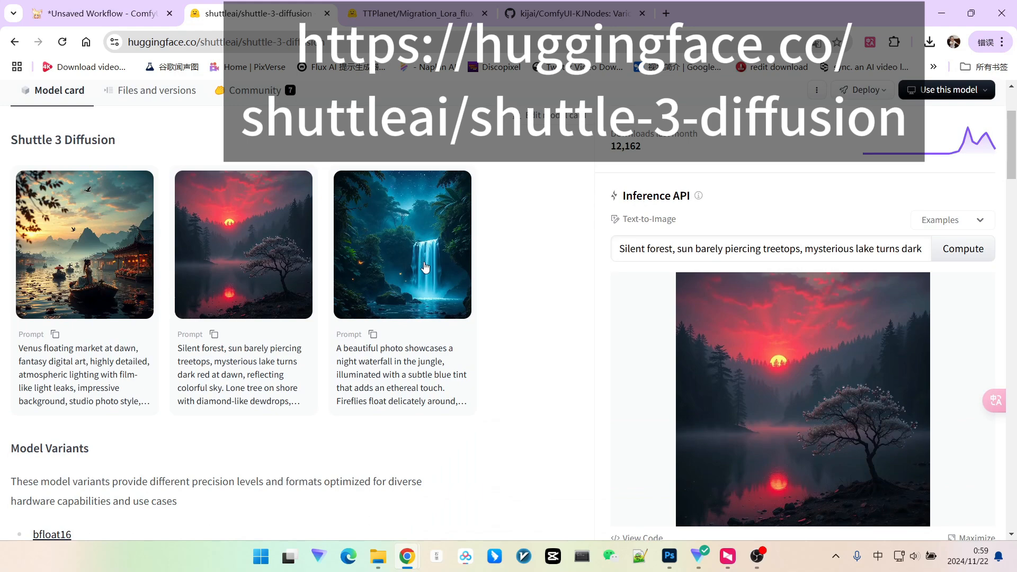
scroll(408, 263, up, 2)
scroll(423, 253, down, 3)
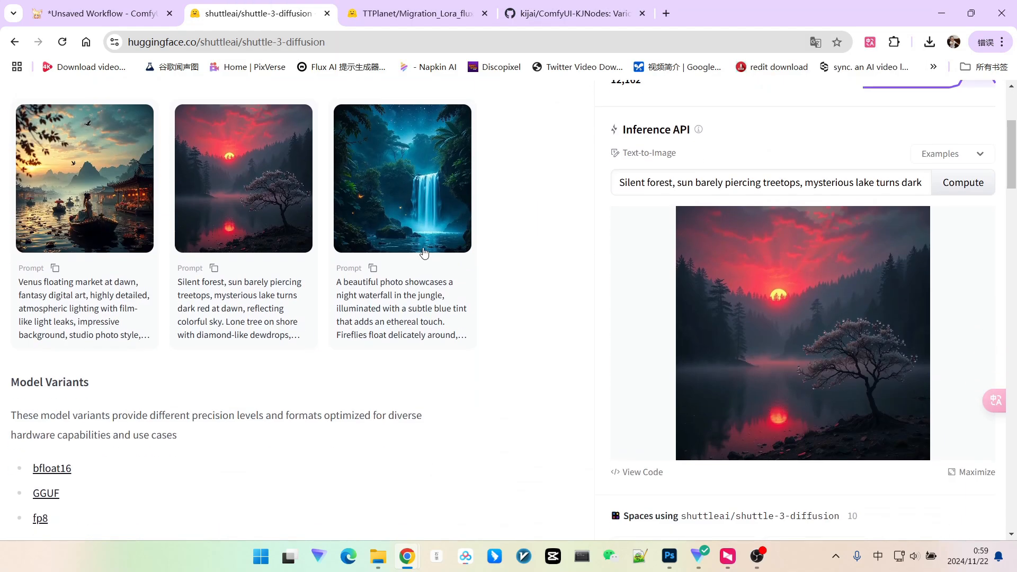
scroll(424, 252, down, 5)
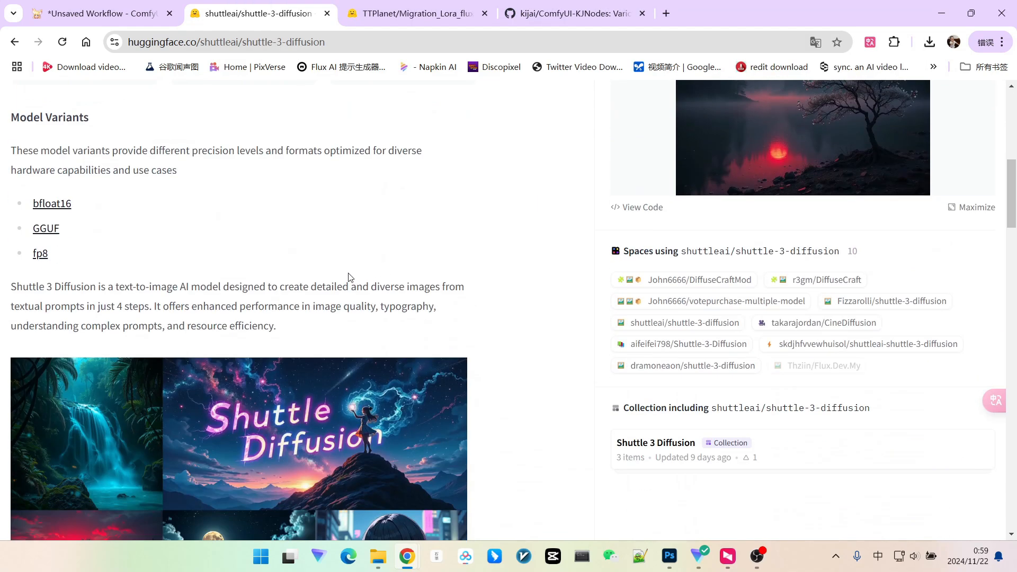
drag(19, 289, 136, 288)
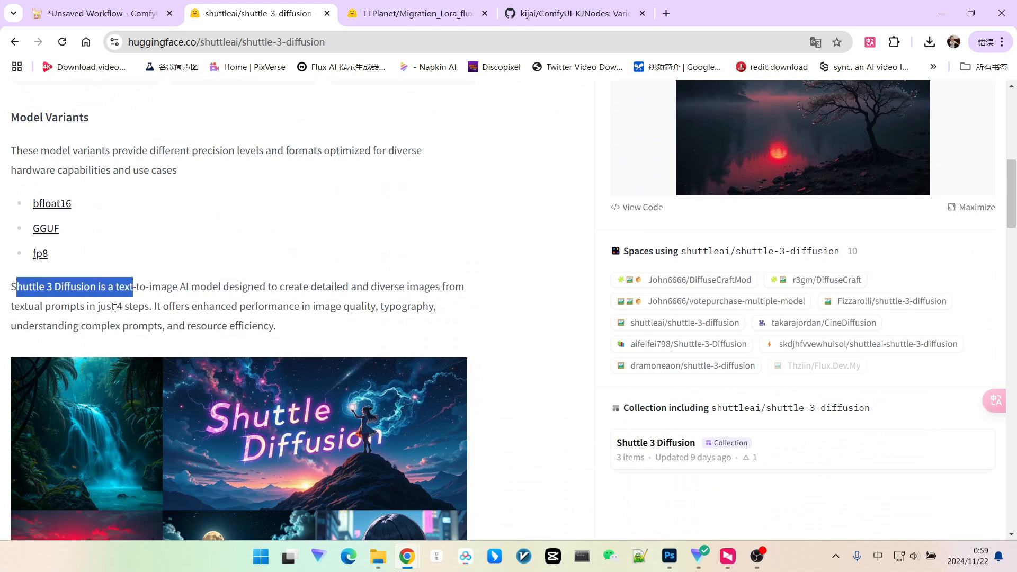
drag(97, 307, 139, 307)
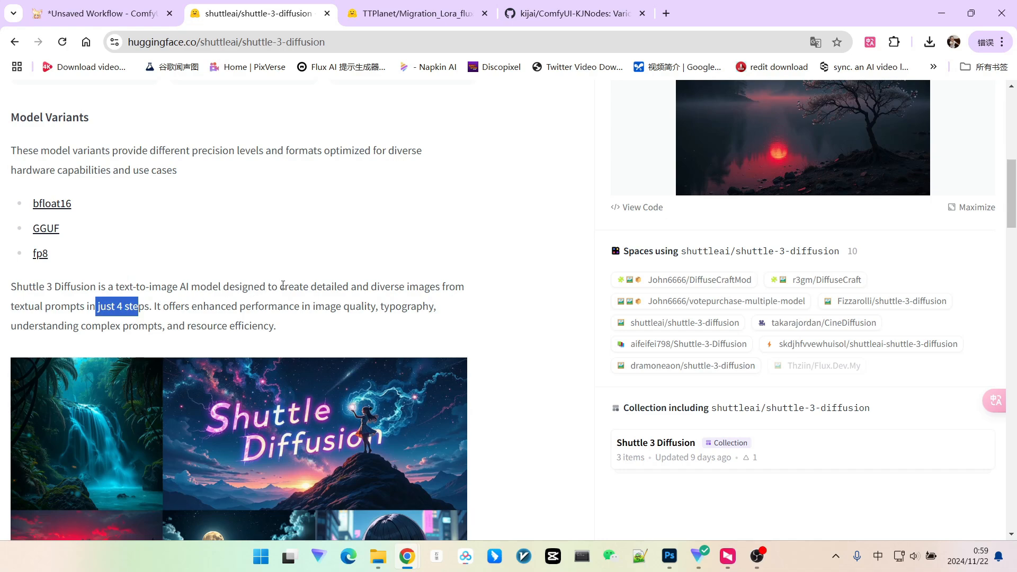
Examine the demo image collage and the pipeline parameters in the model card's example code
scroll(335, 260, down, 3)
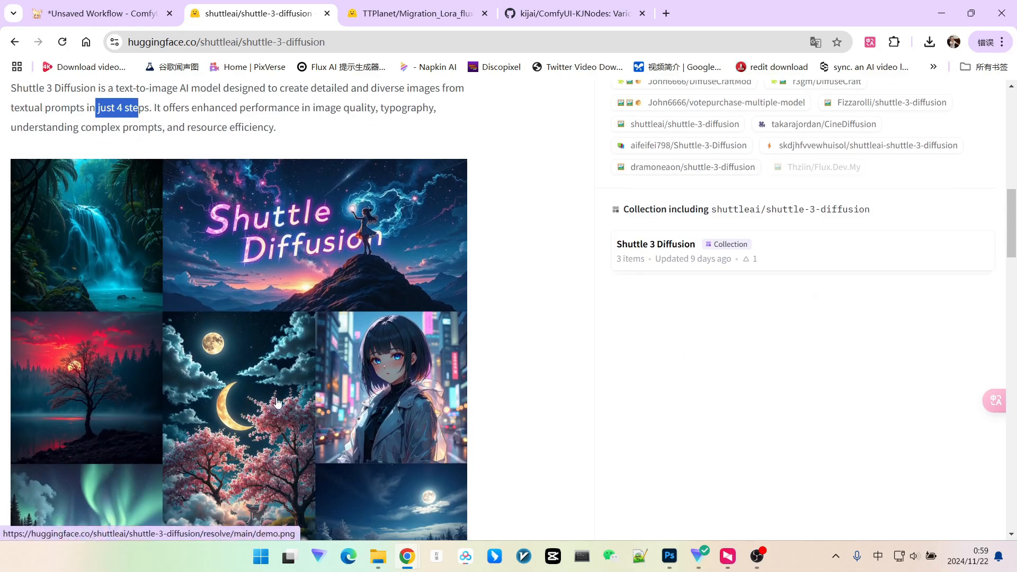
scroll(352, 334, down, 10)
scroll(360, 324, down, 14)
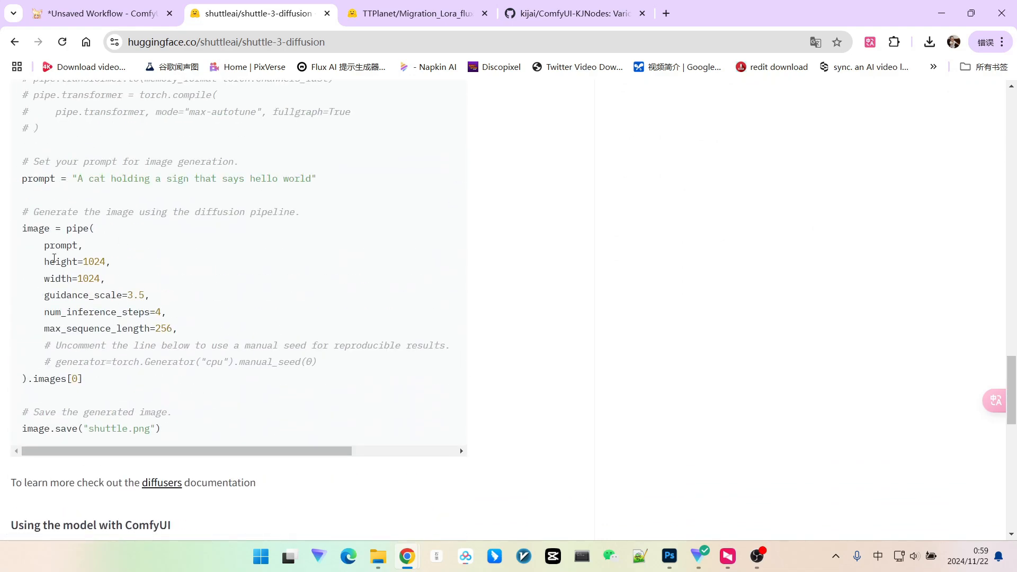
drag(44, 245, 187, 338)
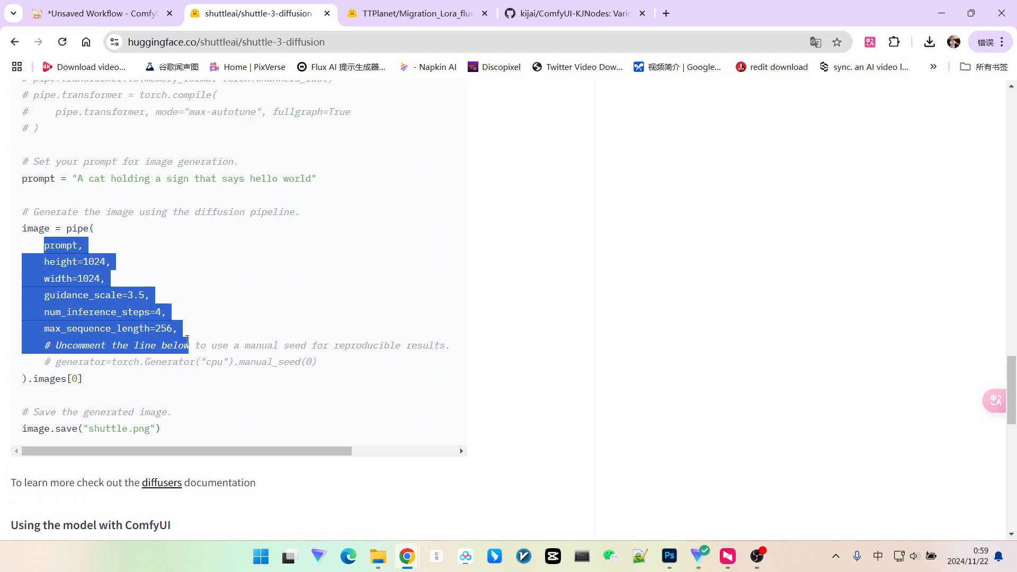
click(281, 314)
Review the model card's ComfyUI usage section, the comparison with other models and the training details
scroll(279, 306, down, 7)
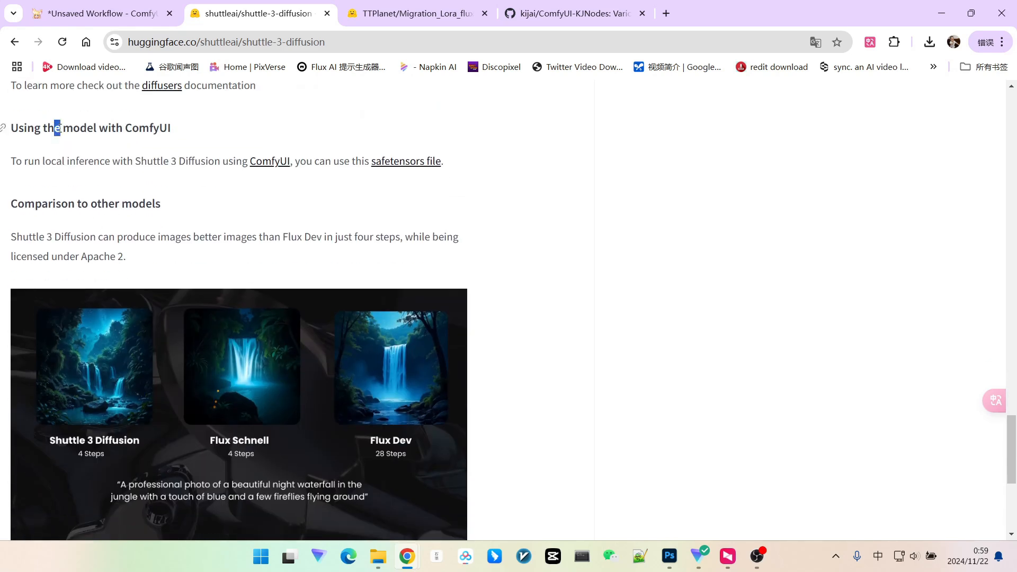
drag(61, 128, 171, 127)
click(286, 135)
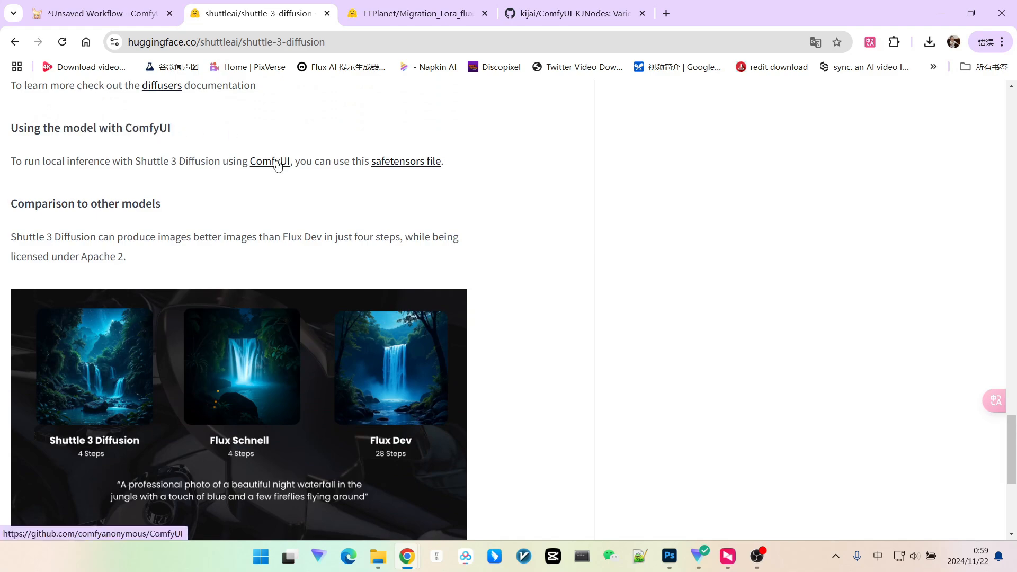
scroll(420, 259, down, 5)
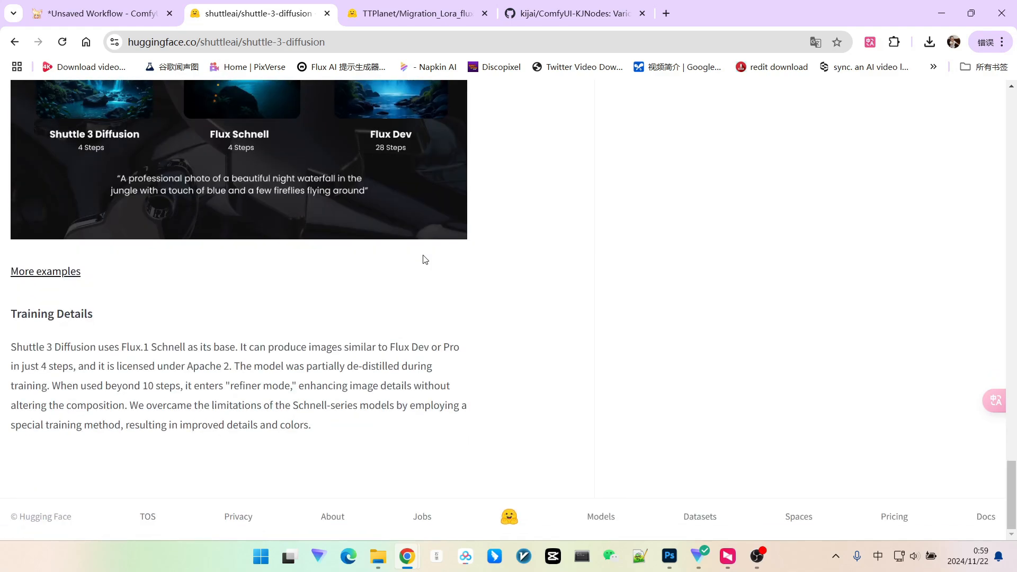
Open the shuttle-3-diffusion repository's file list and examine the model files and their sizes
scroll(425, 255, up, 10)
scroll(425, 255, up, 15)
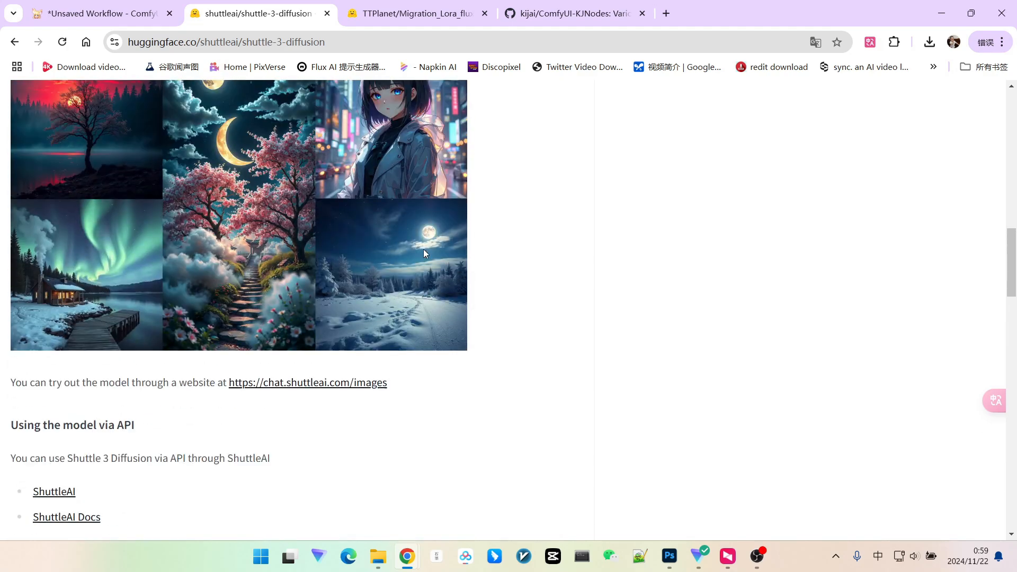
scroll(419, 255, down, 2)
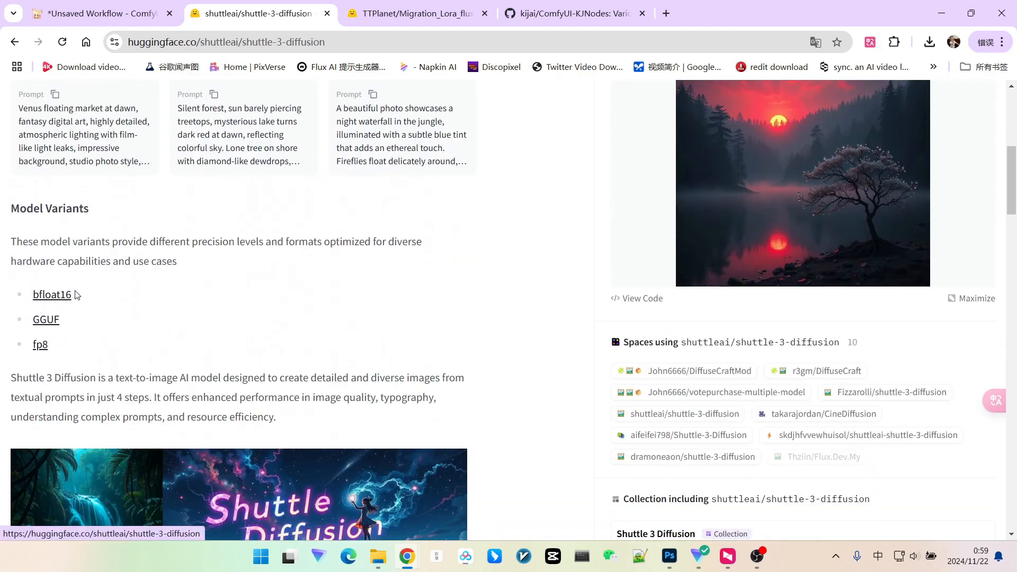
scroll(254, 228, up, 1)
scroll(254, 229, up, 7)
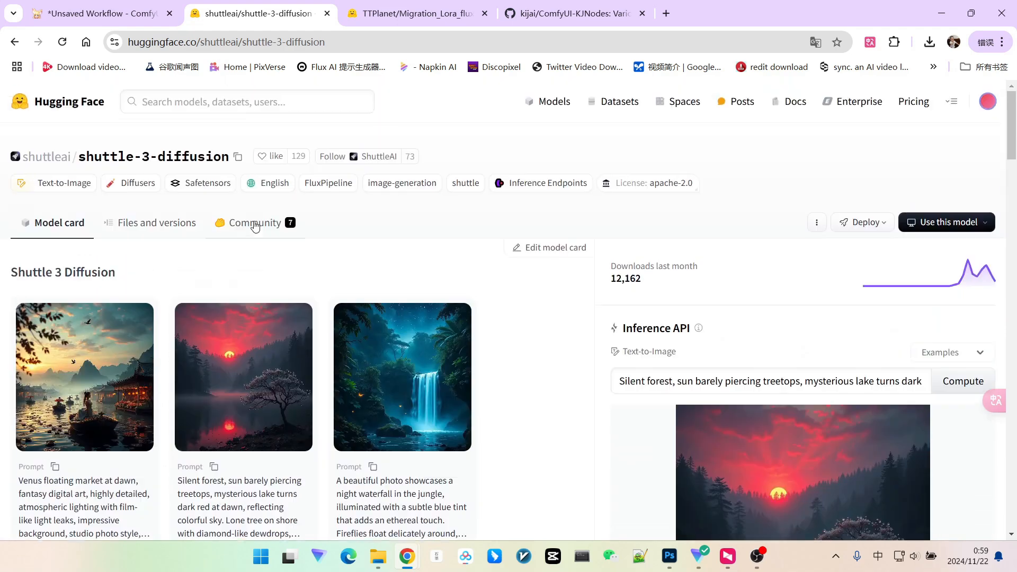
click(149, 227)
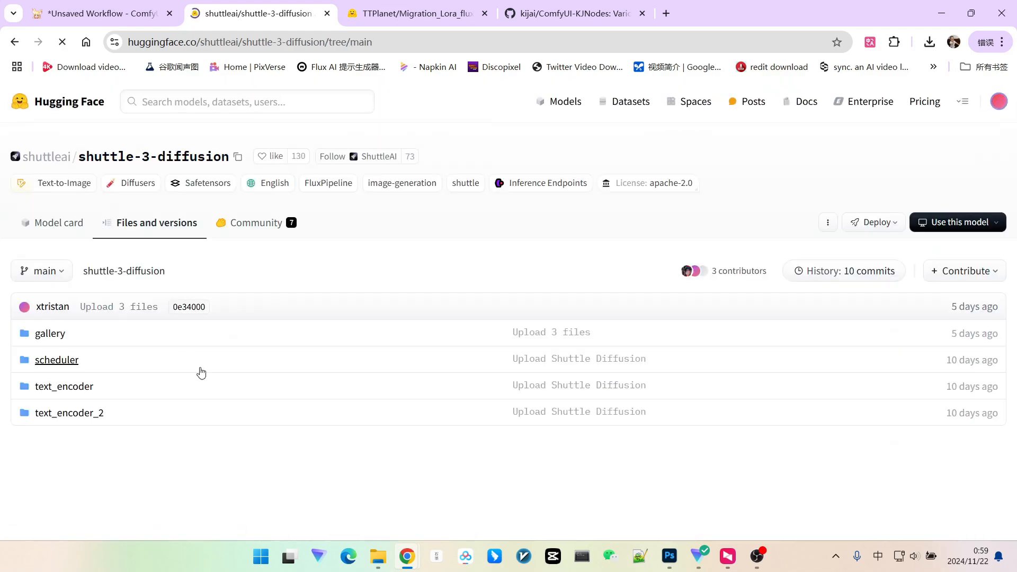
scroll(176, 397, down, 4)
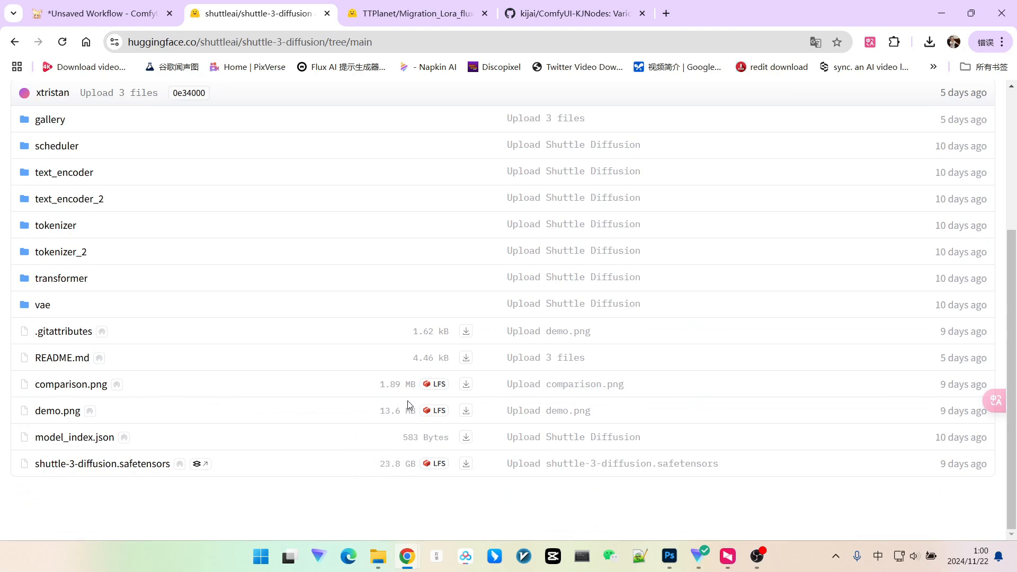
Go back to the model card, open the fp8 variant and view its repository files
click(16, 42)
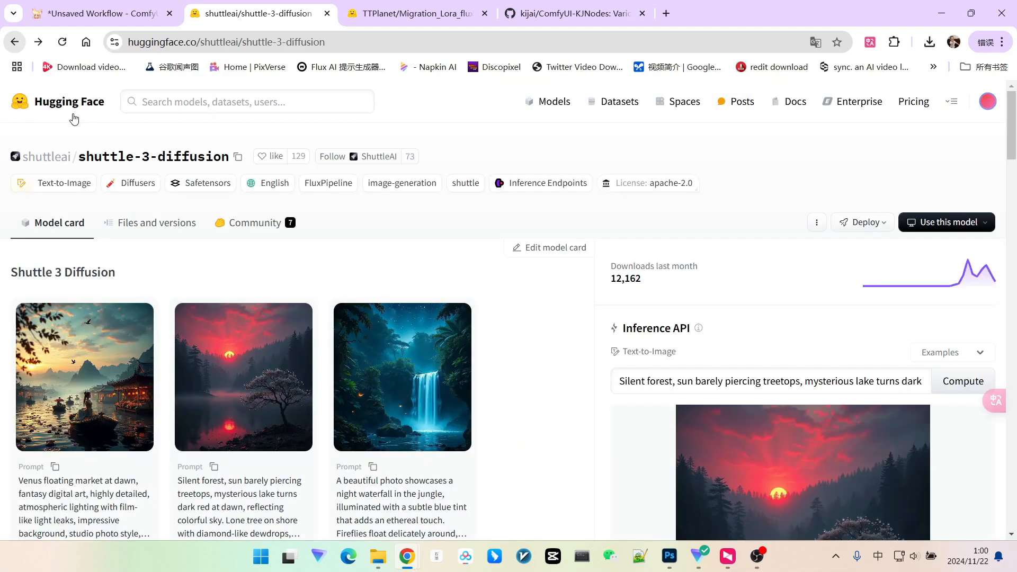
scroll(318, 245, down, 7)
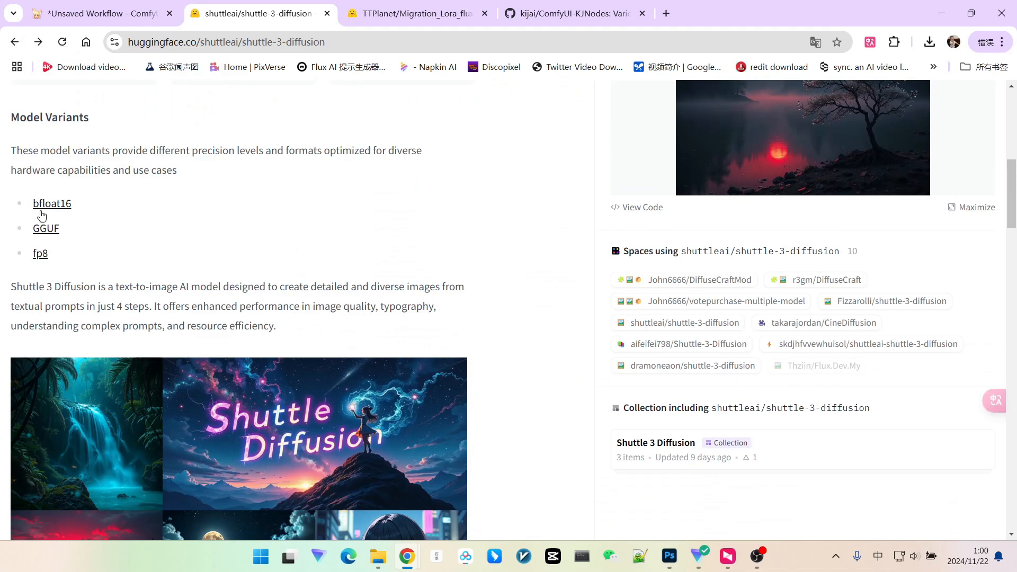
click(40, 253)
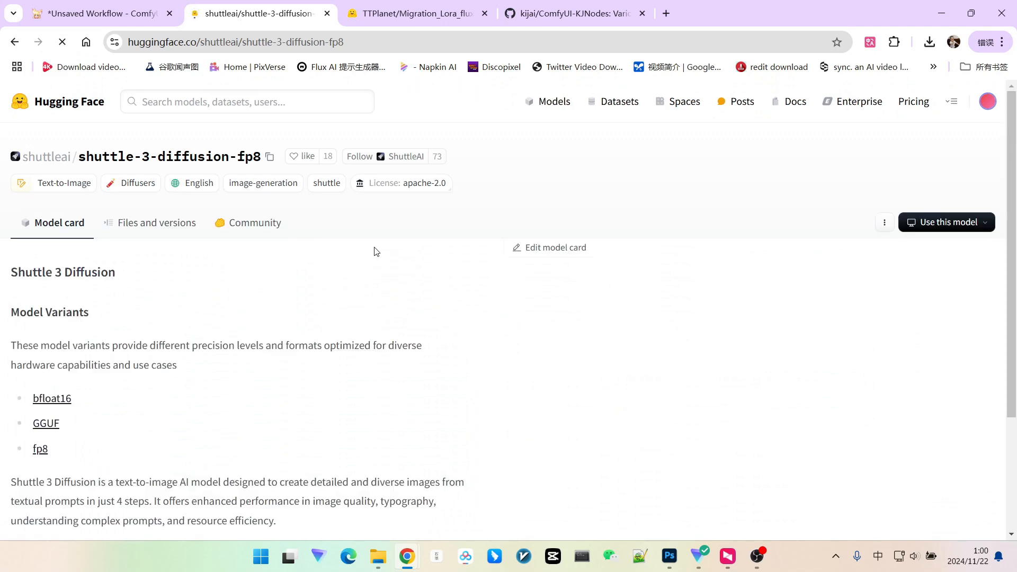
scroll(394, 265, down, 7)
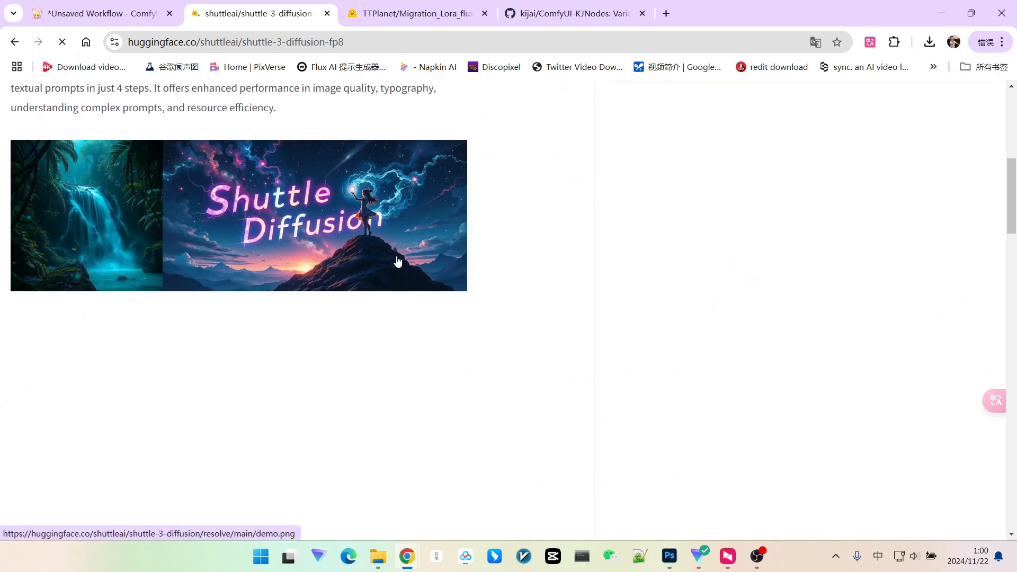
scroll(397, 261, down, 5)
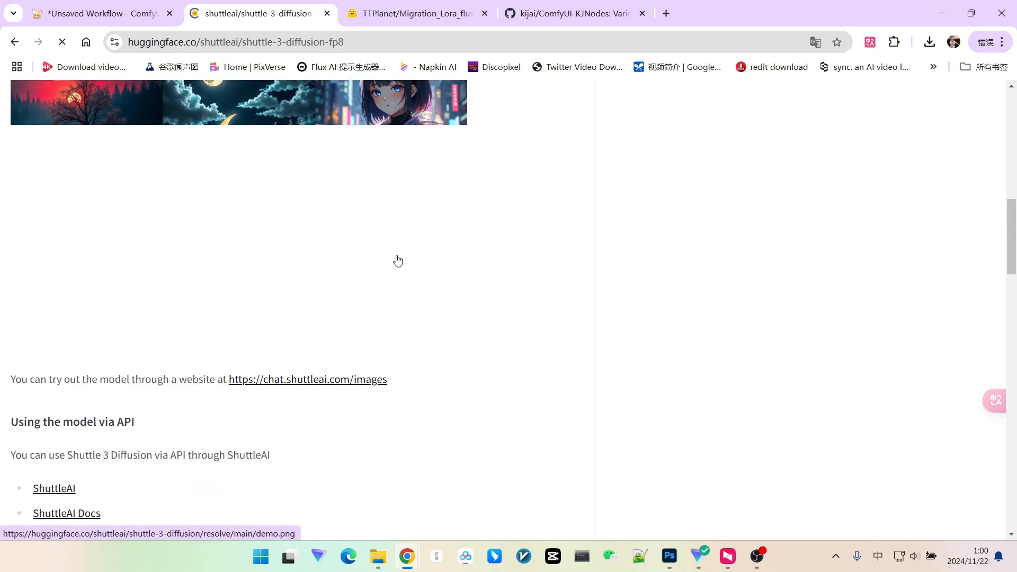
scroll(398, 261, up, 12)
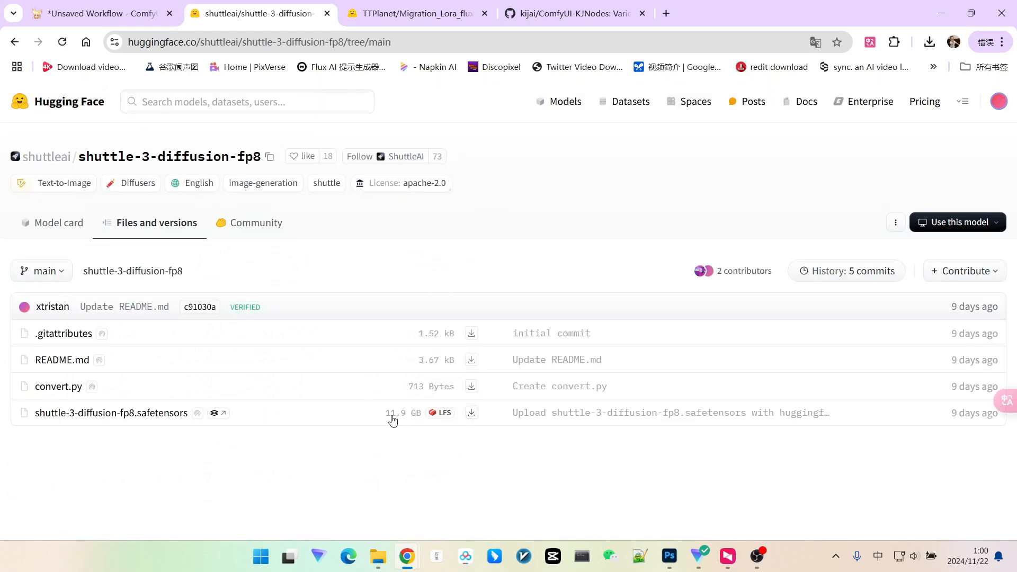
Return to the fp8 model card and look over its download statistics and inference information
key(alt+Left)
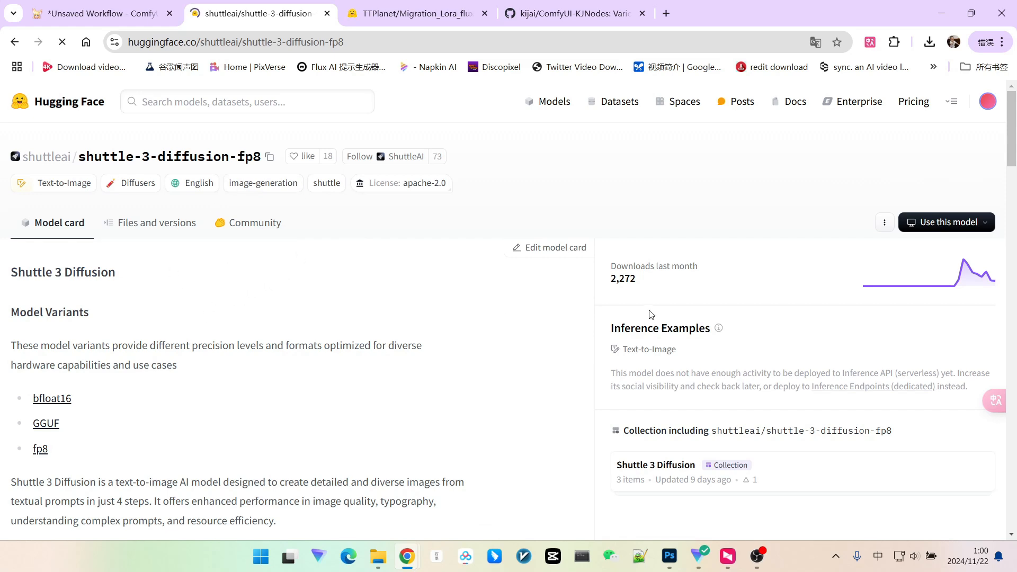
drag(648, 289, 575, 280)
click(661, 288)
scroll(650, 284, down, 3)
scroll(651, 285, up, 3)
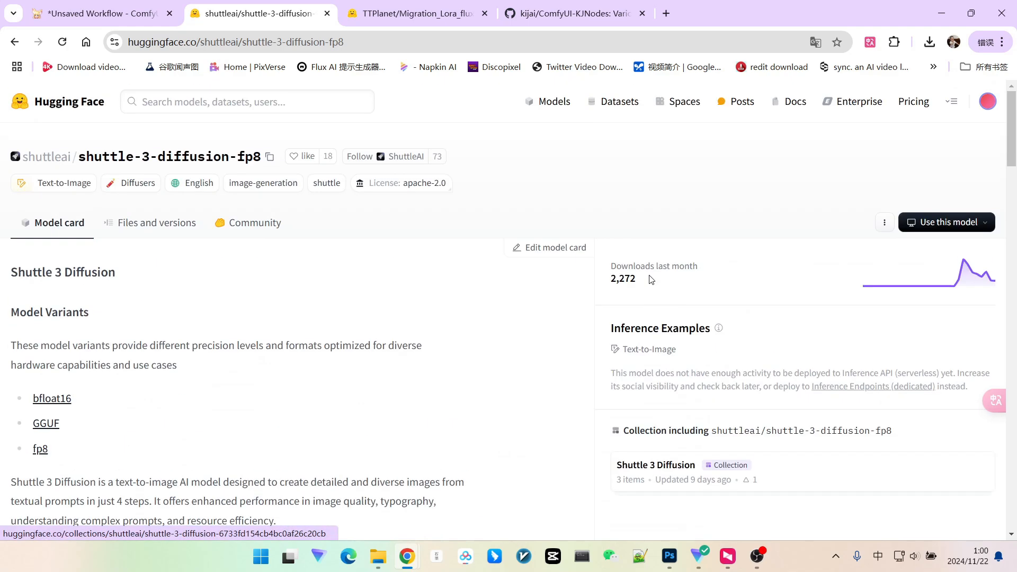
Open the GGUF variant, check the quantized files in its repository and return to its model card
scroll(214, 228, down, 2)
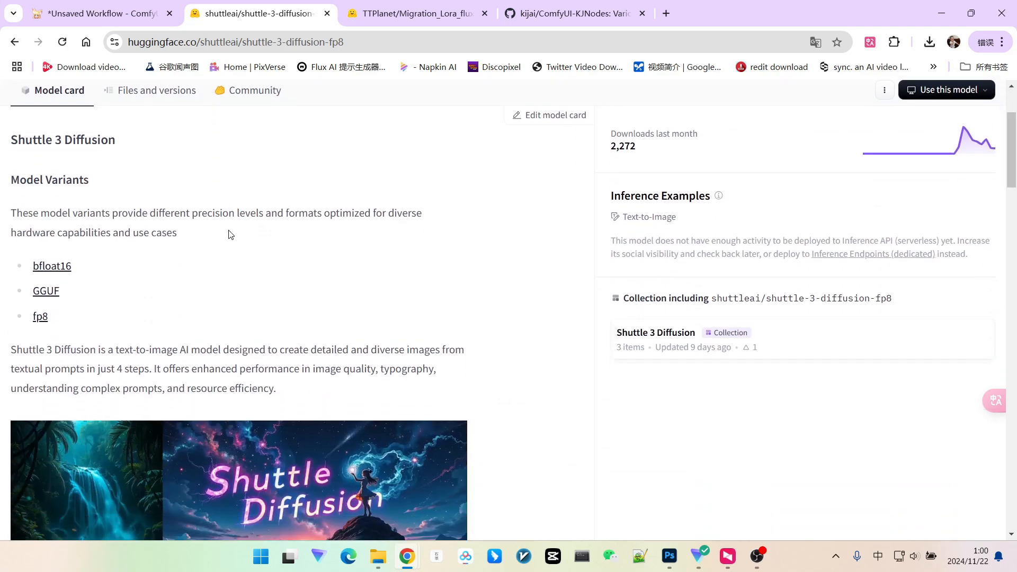
click(49, 294)
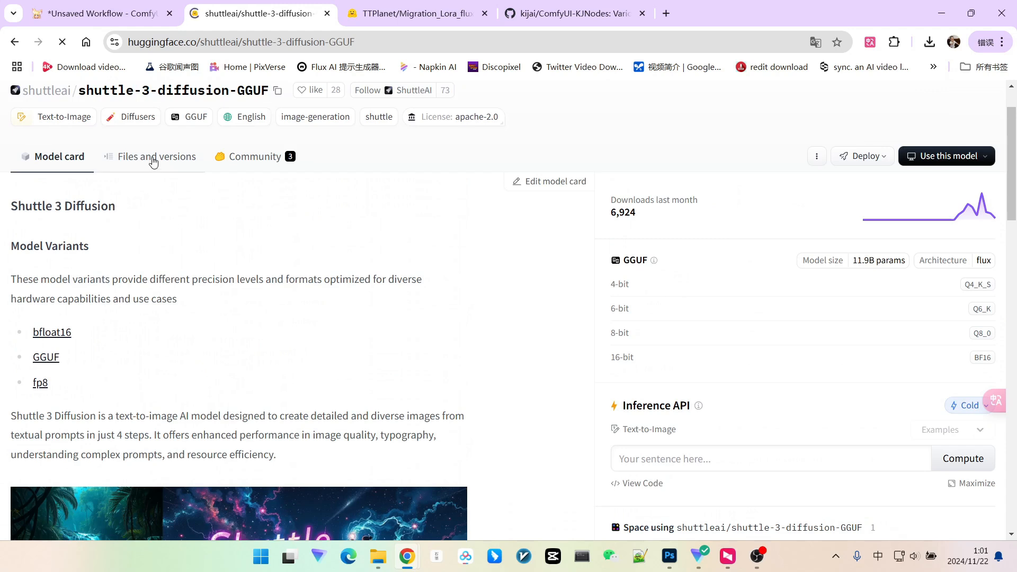
click(150, 158)
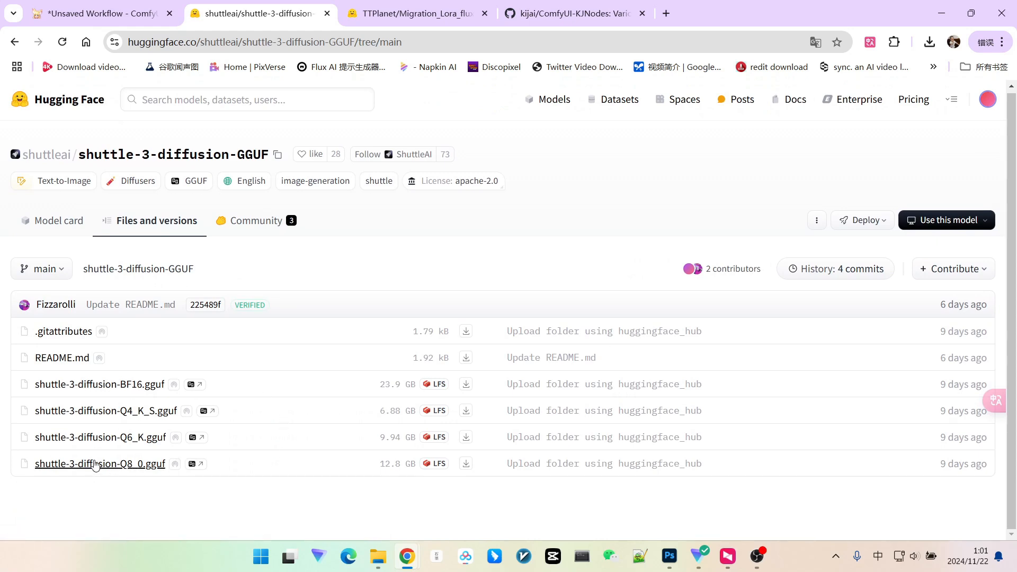
key(alt+Left)
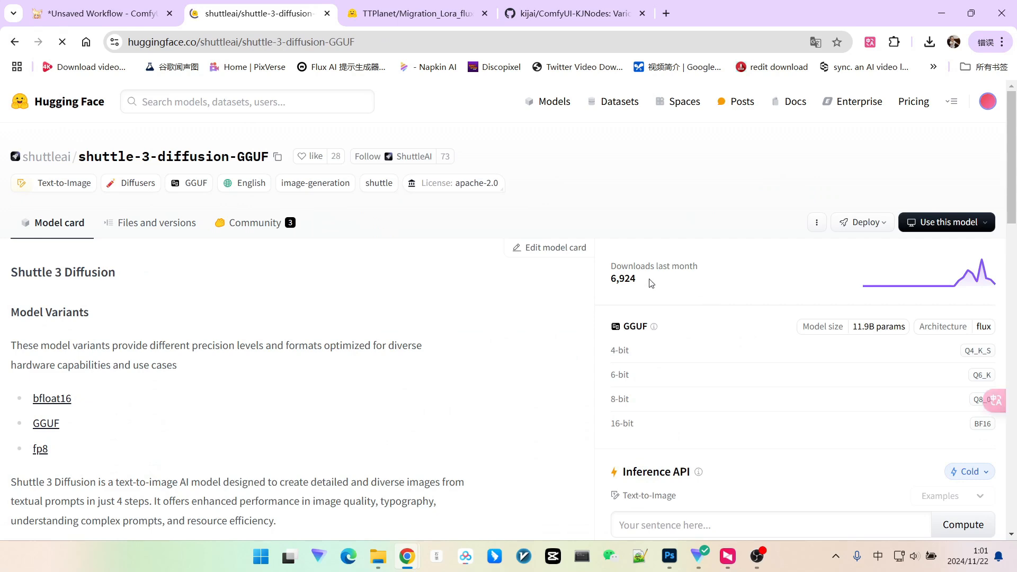
scroll(635, 285, down, 2)
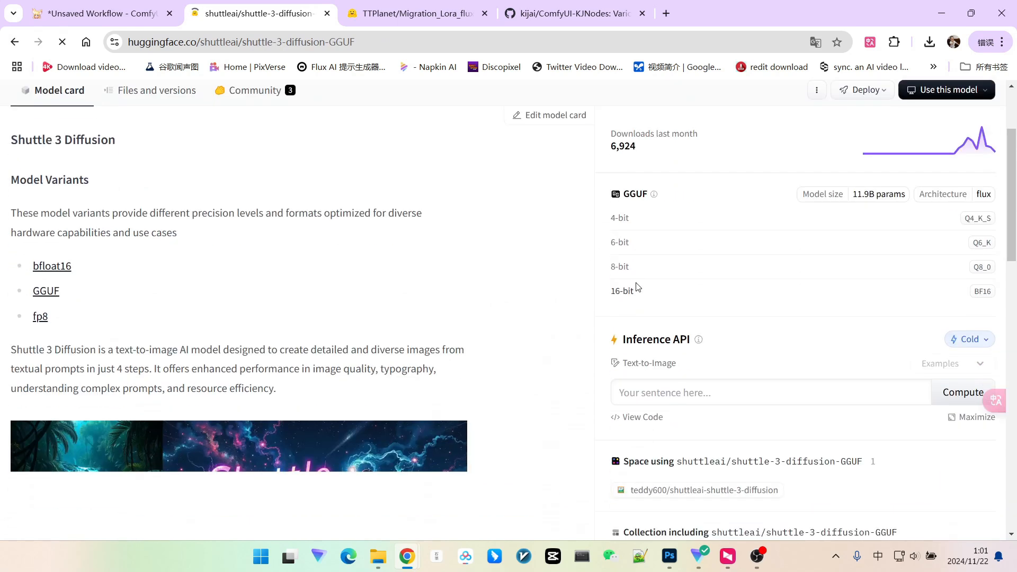
Look over the GGUF model card's quantization list, model description, sample images and usage links
scroll(637, 287, up, 2)
scroll(449, 311, down, 2)
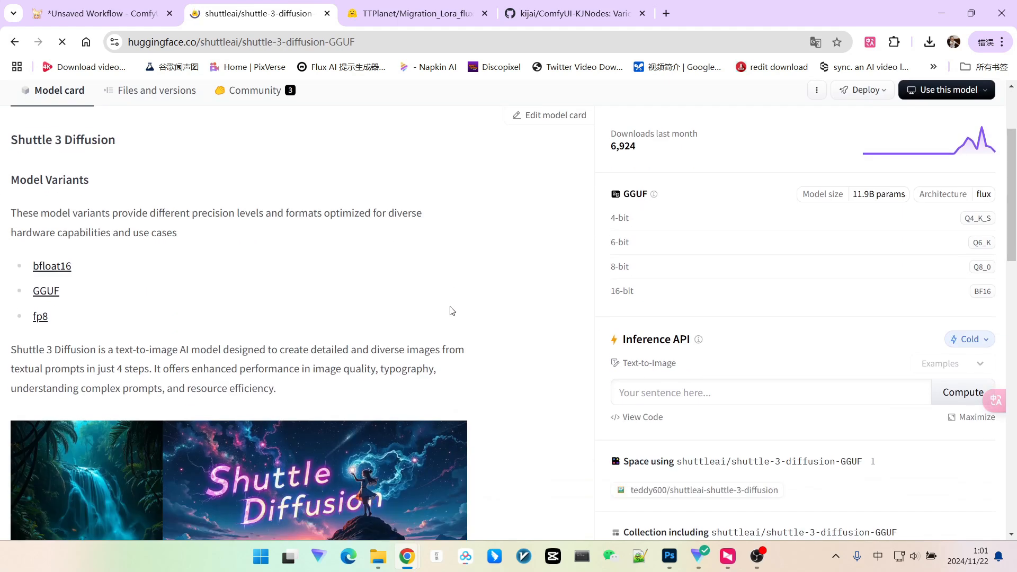
scroll(450, 310, down, 3)
scroll(312, 184, up, 3)
scroll(320, 189, down, 3)
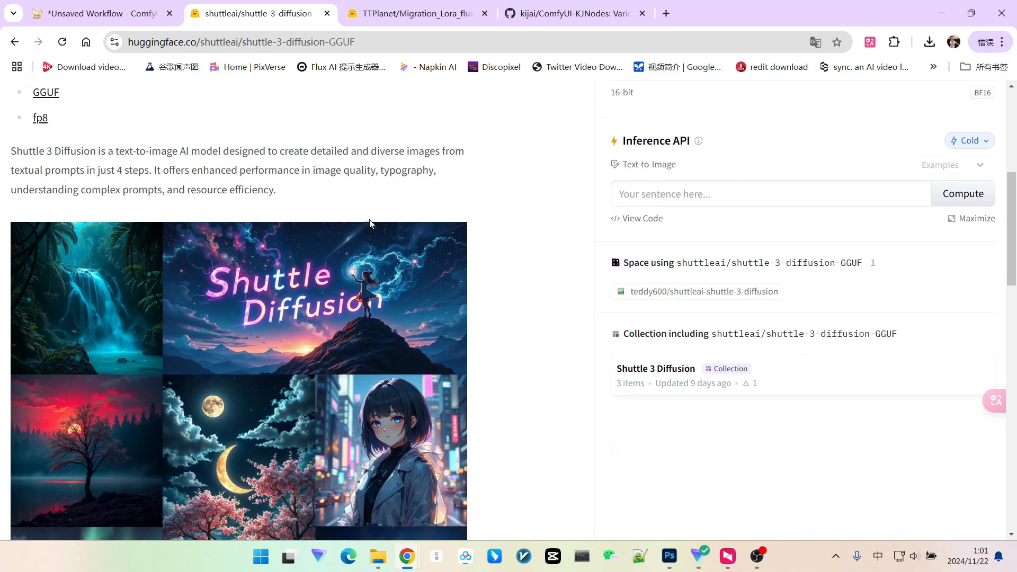
scroll(369, 223, down, 3)
scroll(450, 255, down, 2)
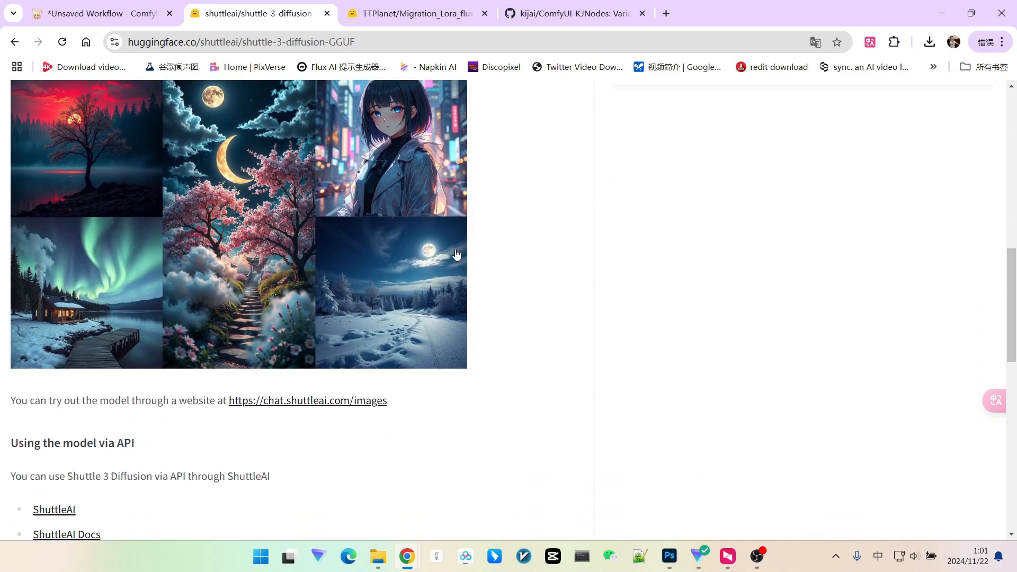
scroll(457, 255, down, 2)
scroll(471, 245, up, 5)
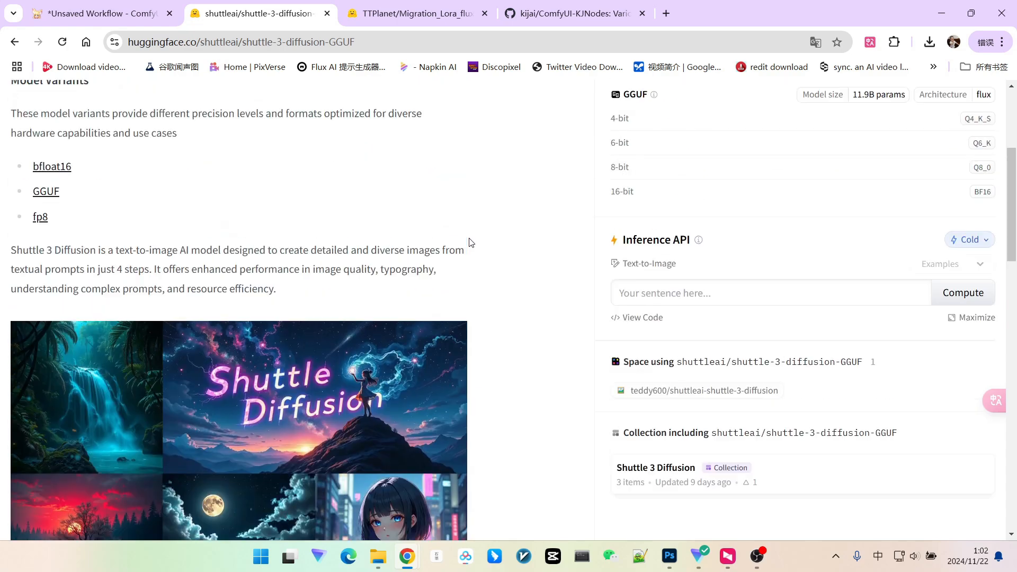
scroll(468, 243, up, 3)
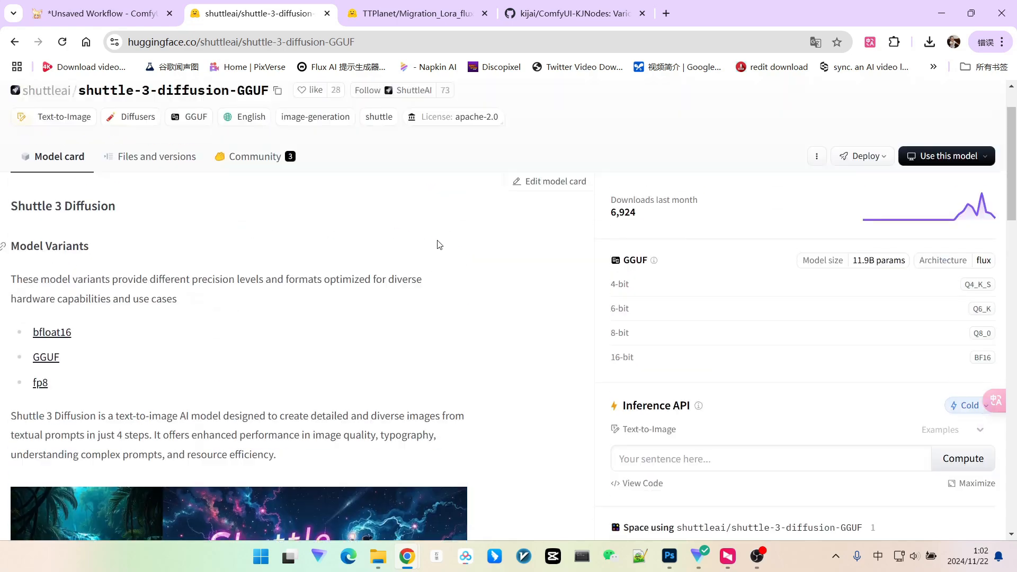
scroll(305, 245, down, 3)
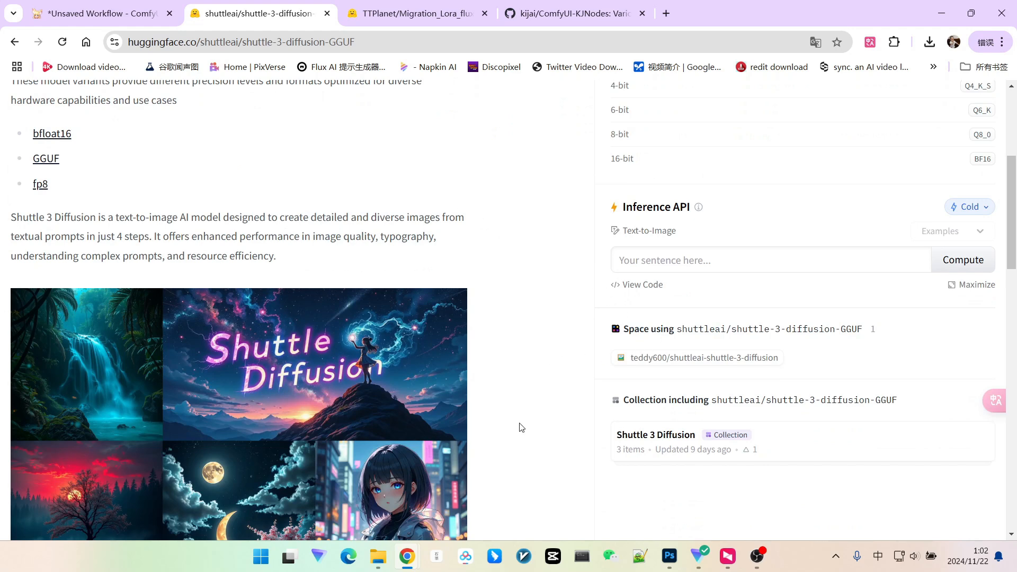
Switch to the ComfyUI workflow and delete all of its default nodes
key(ctrl+shift+Tab)
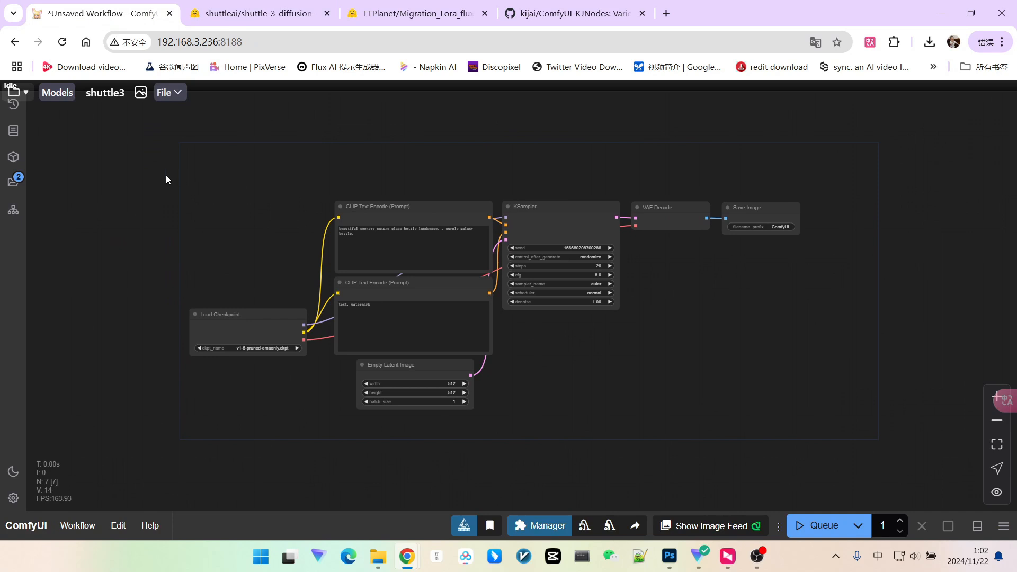
drag(158, 166, 860, 408)
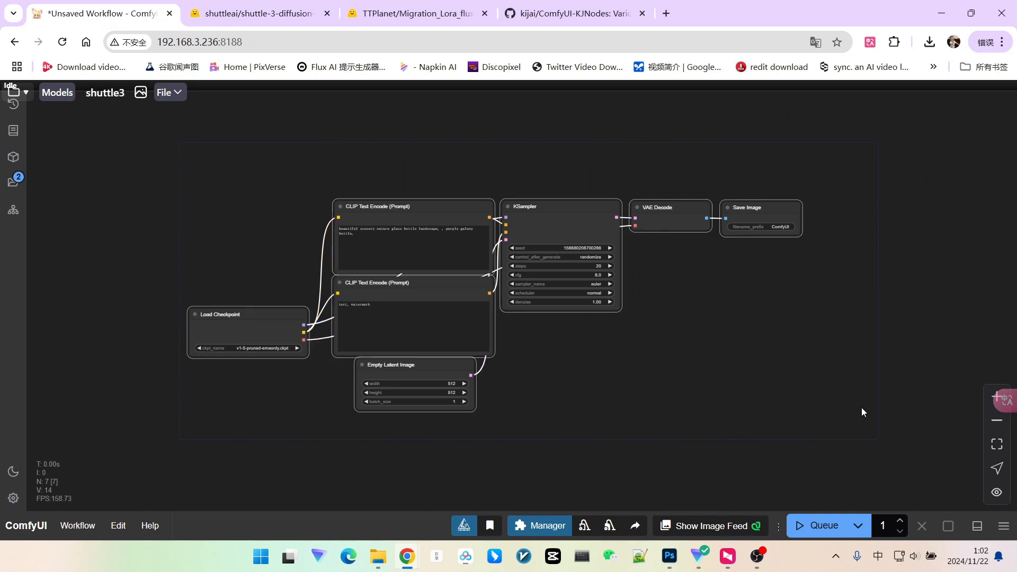
key(Delete)
Insert the saved node template containing the Flux loaders, text encoding, width and height nodes and Set nodes
right_click(455, 221)
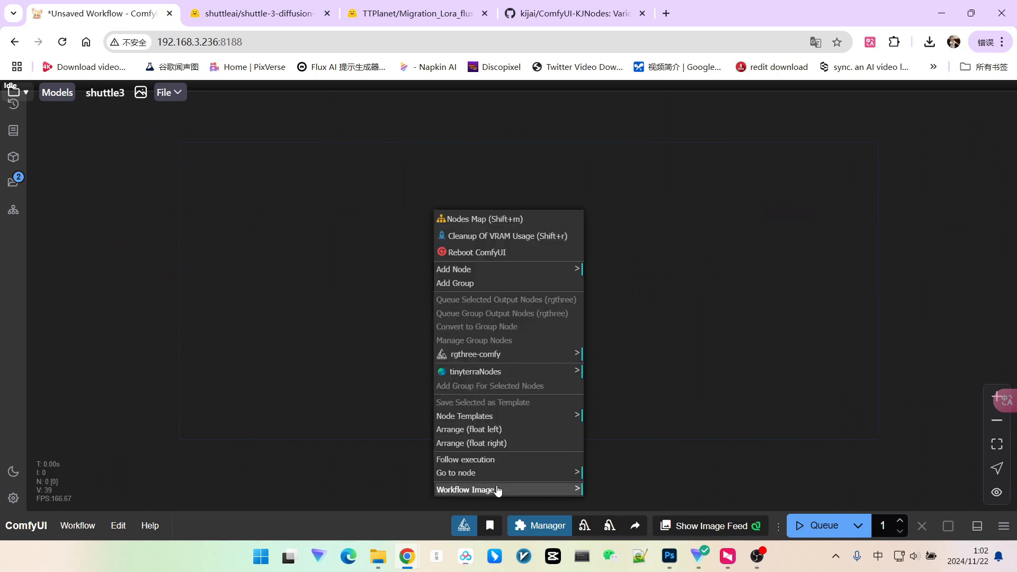
click(494, 418)
click(614, 502)
scroll(644, 435, up, 4)
scroll(758, 437, down, 4)
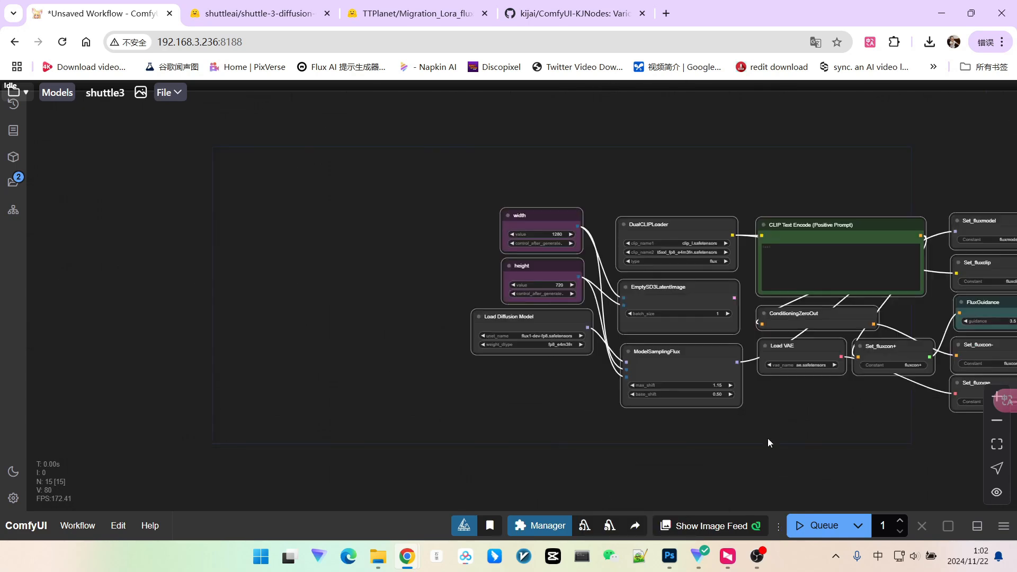
scroll(730, 441, down, 2)
drag(581, 259, 390, 240)
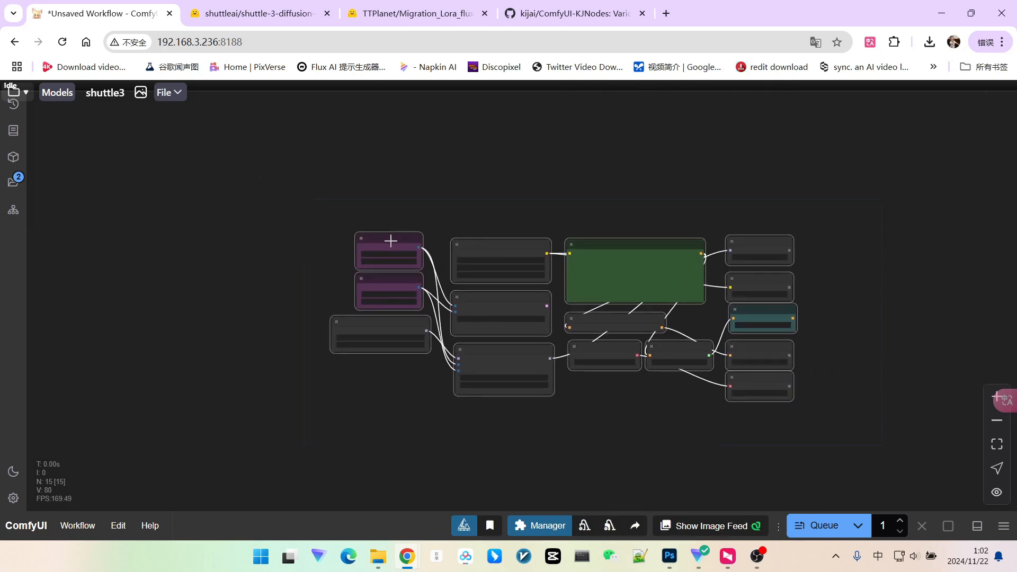
Set the width and height nodes to 1024 each
scroll(379, 250, up, 7)
click(445, 256)
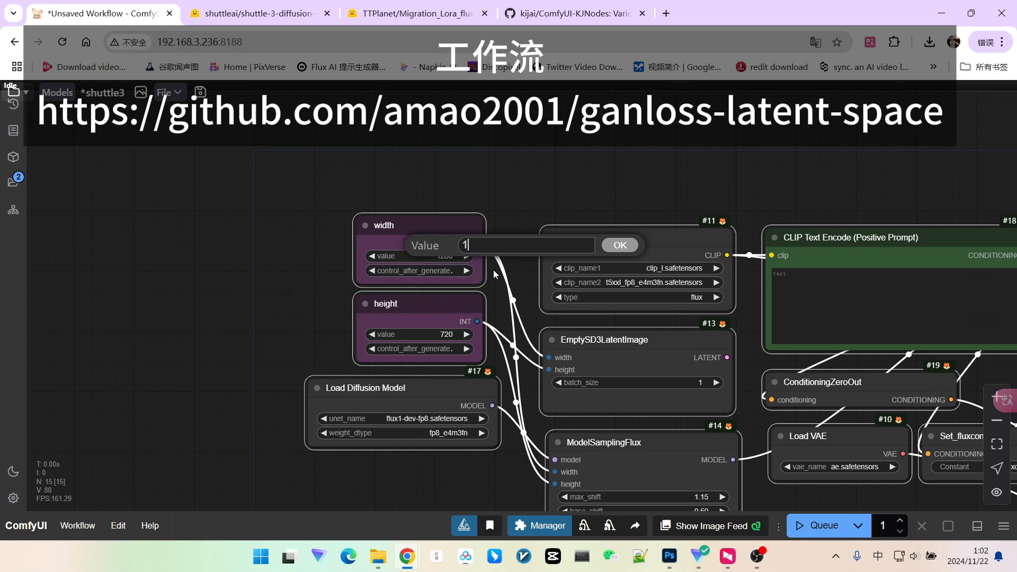
text(1024)
key(Return)
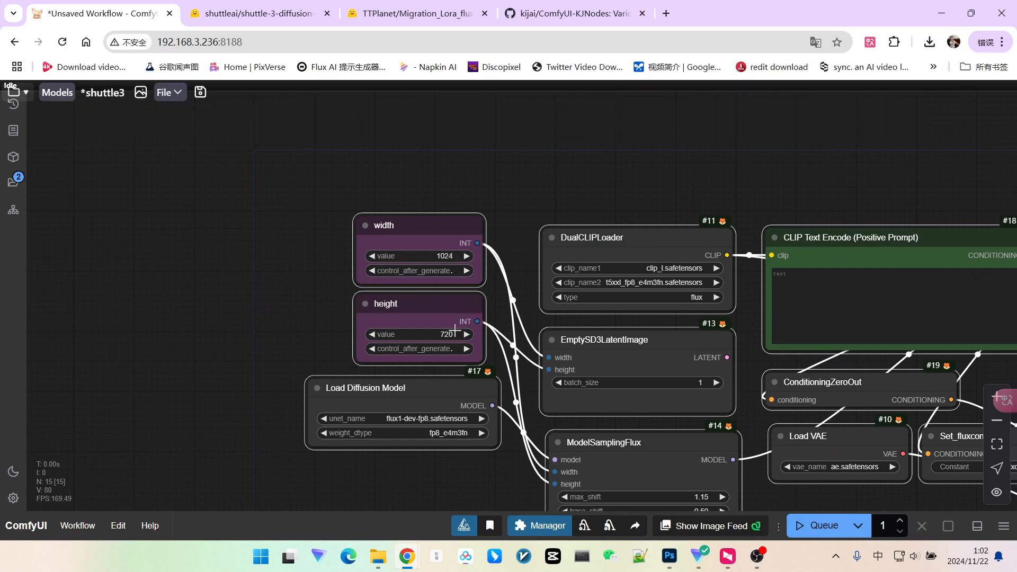
click(460, 334)
text(1024)
key(Return)
Choose shuttle-3-diffusion-fp8.safetensors as the unet_name in the Load Diffusion Model node
scroll(461, 429, up, 4)
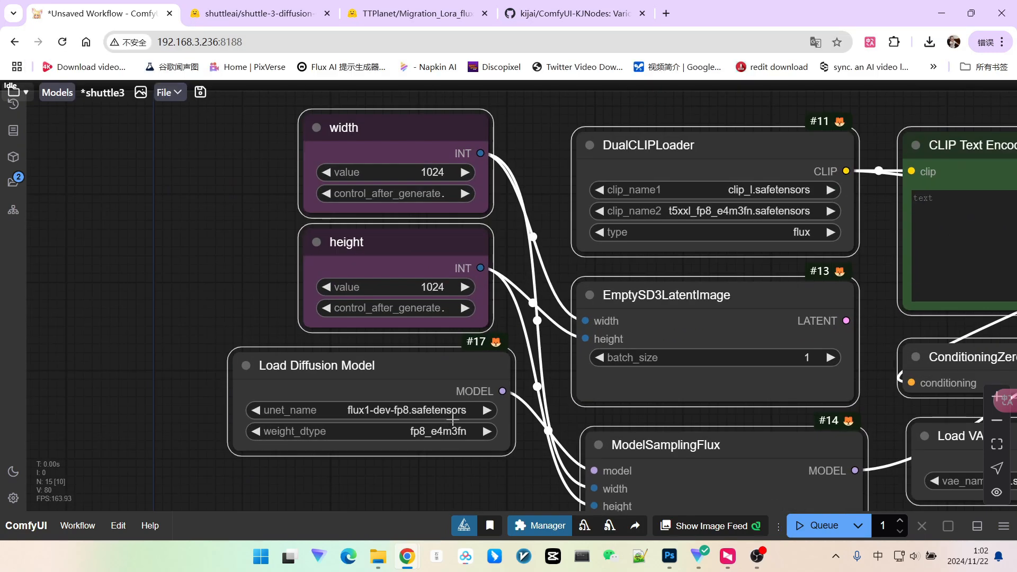
click(405, 410)
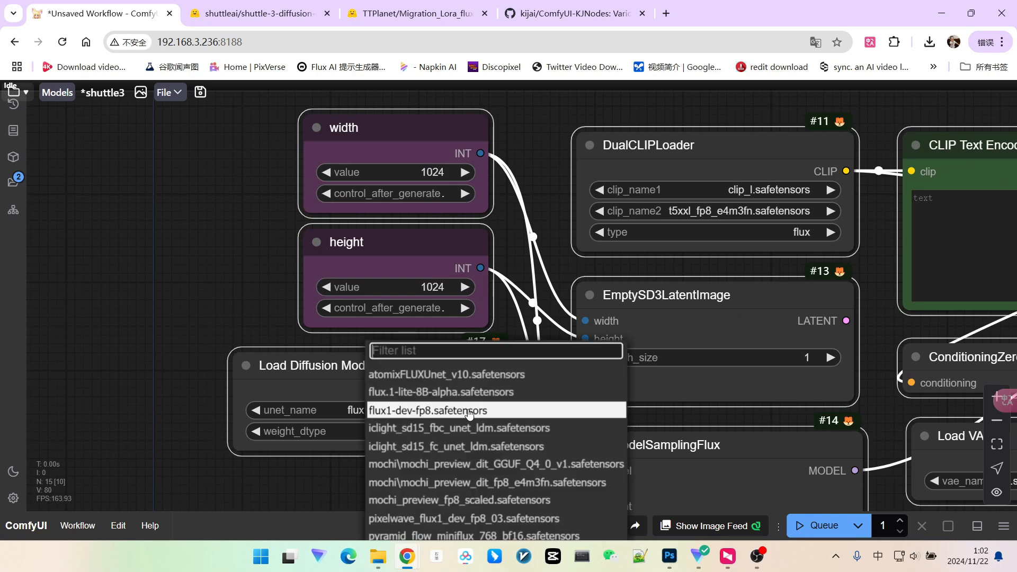
scroll(423, 455, down, 3)
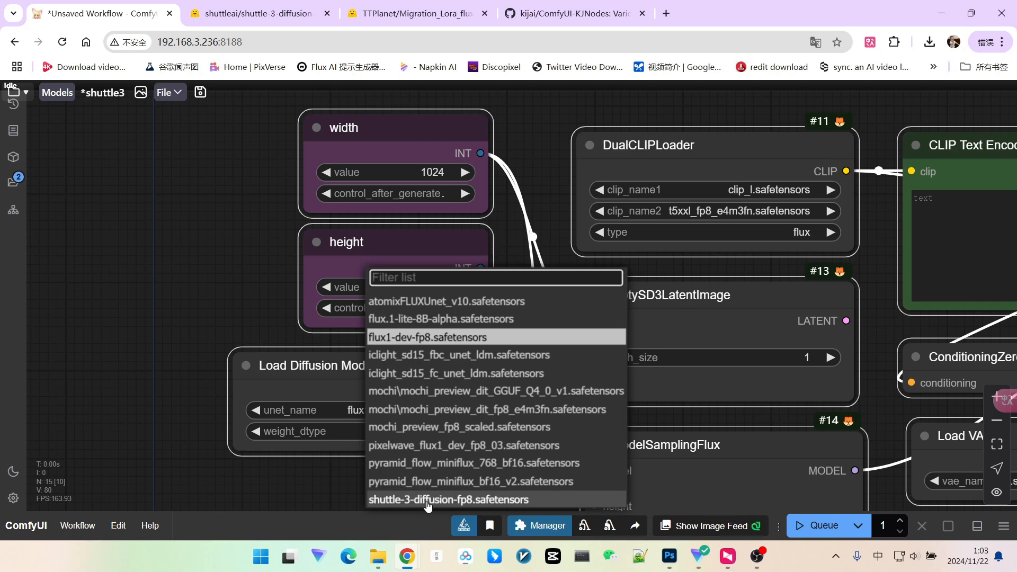
click(472, 505)
Search for "ksam", add a KSampler node and place it beside the FluxGuidance and Set nodes
scroll(455, 471, down, 2)
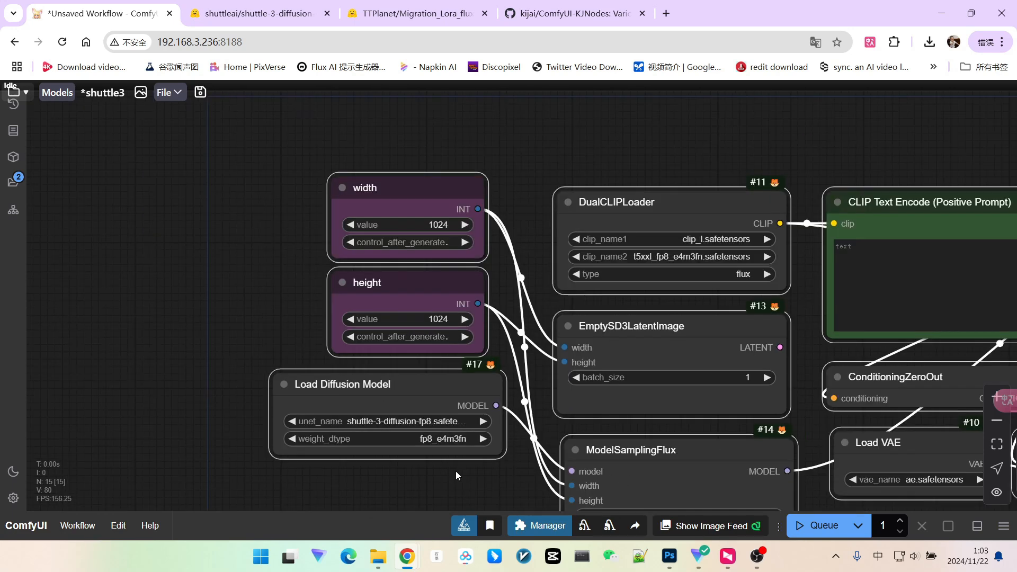
drag(456, 471, 358, 443)
scroll(352, 432, down, 1)
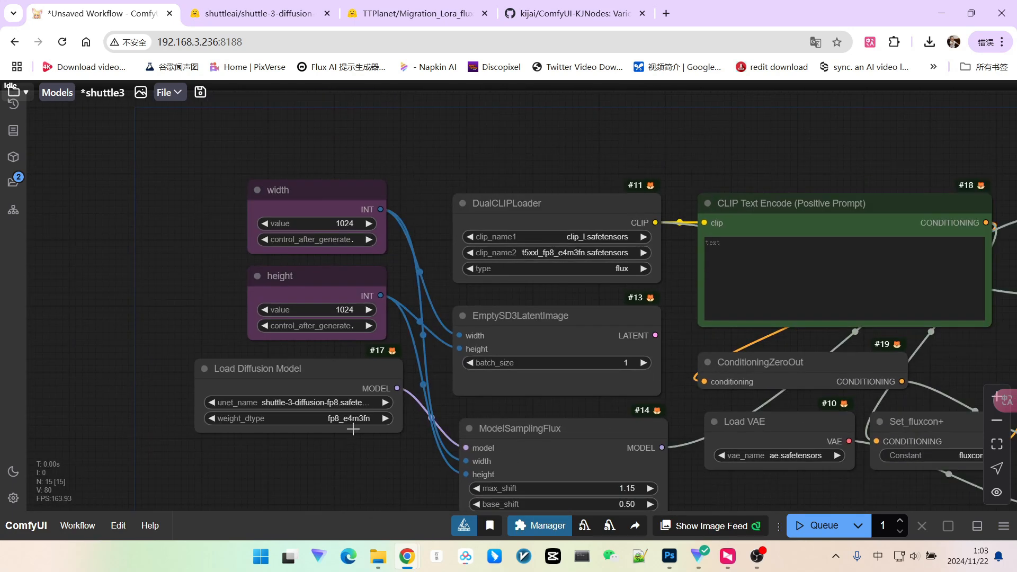
drag(360, 449, 329, 402)
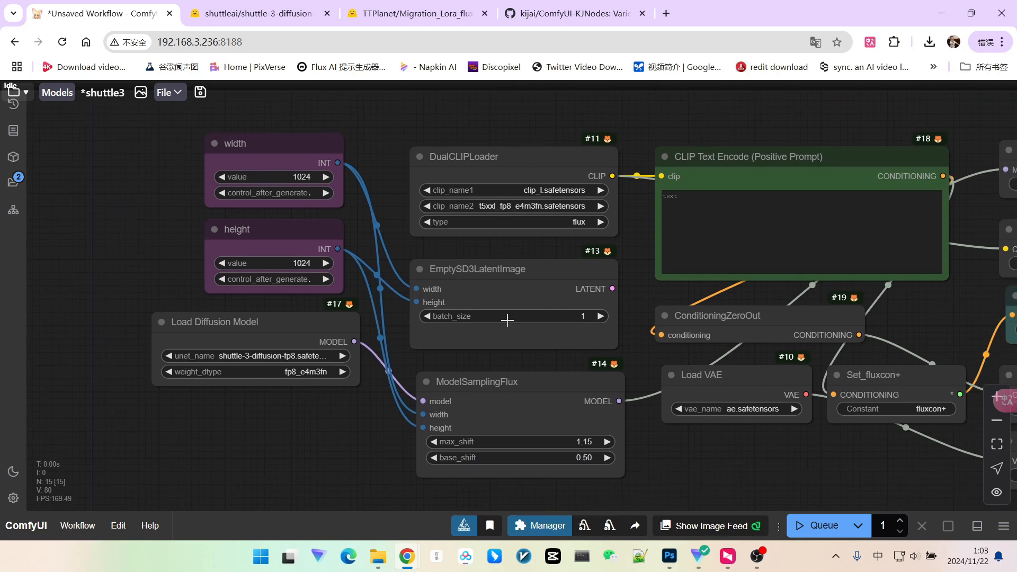
scroll(507, 320, down, 3)
drag(743, 422, 549, 395)
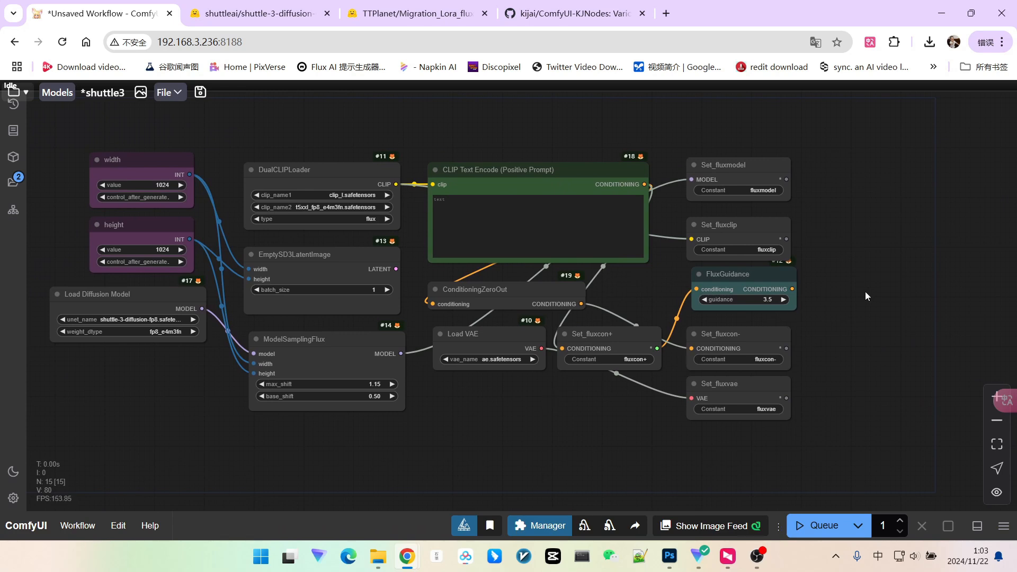
double_click(930, 297)
text(ksam)
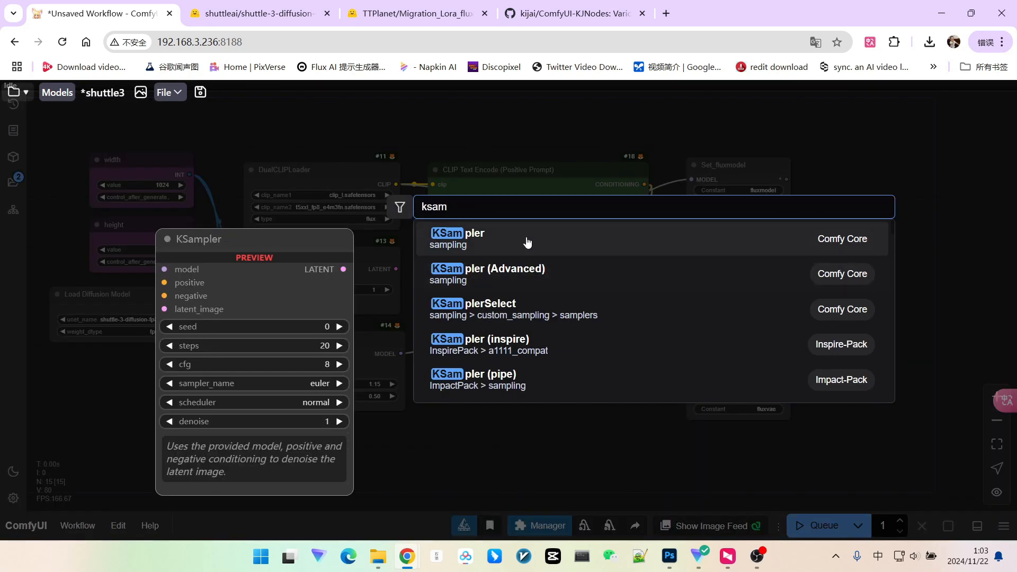
click(527, 242)
drag(974, 298, 877, 234)
Connect the KSampler's model, positive, negative and latent_image inputs to Set_fluxmodel, FluxGuidance, Set_fluxcon- and EmptySD3LatentImage
drag(928, 197, 719, 208)
drag(628, 250, 582, 300)
click(609, 313)
drag(628, 271, 577, 358)
drag(628, 280, 186, 279)
Add a VAE Decode node fed by the KSampler and Set_fluxvae, and attach a Save Image node to its output
scroll(812, 286, up, 2)
drag(811, 284, 685, 277)
drag(642, 235, 714, 233)
click(731, 279)
drag(402, 427, 720, 255)
drag(835, 242, 836, 220)
click(869, 325)
scroll(790, 341, down, 3)
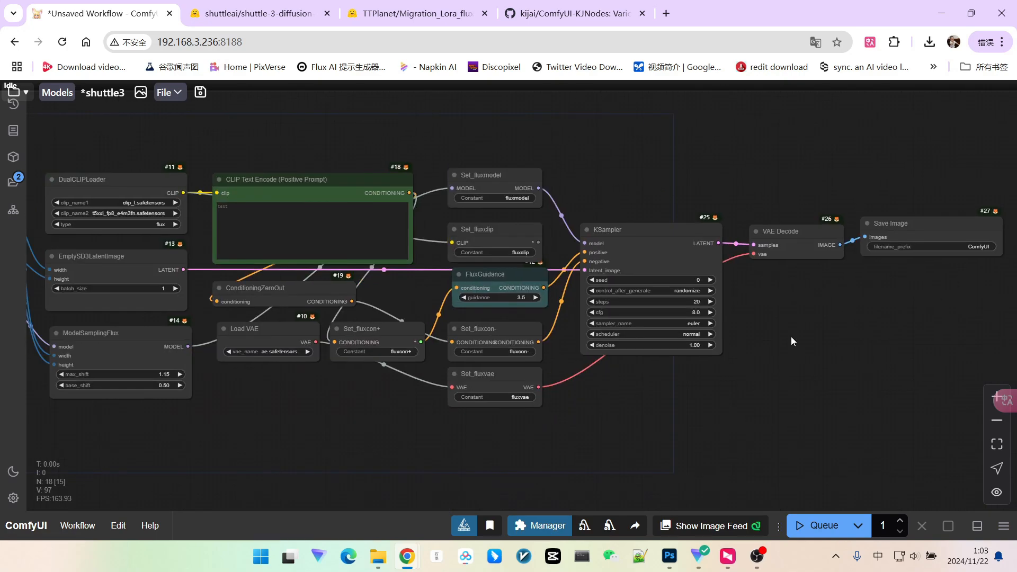
Set the KSampler's control_after_generate to fixed and its steps to 4
scroll(790, 340, up, 10)
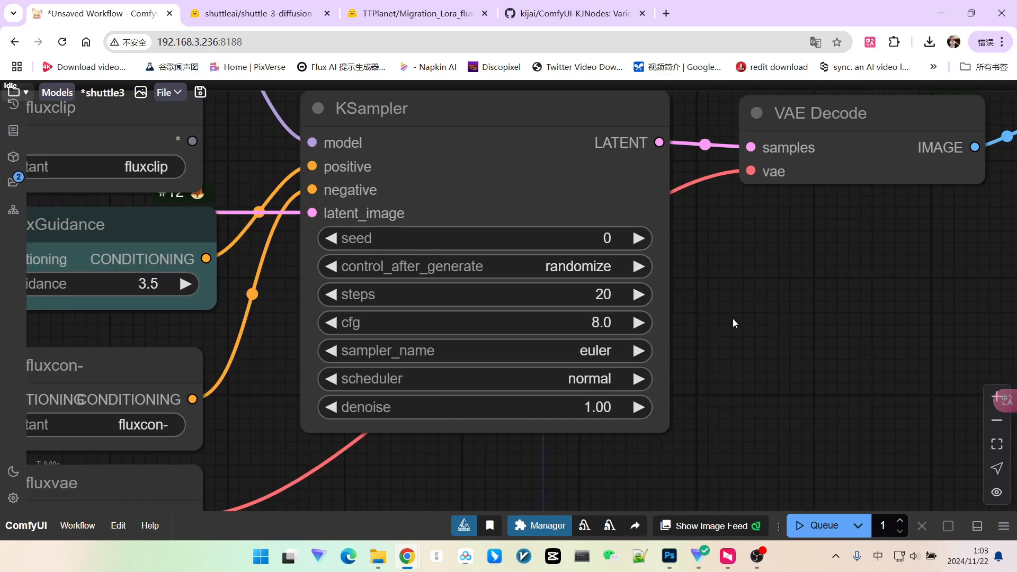
click(572, 268)
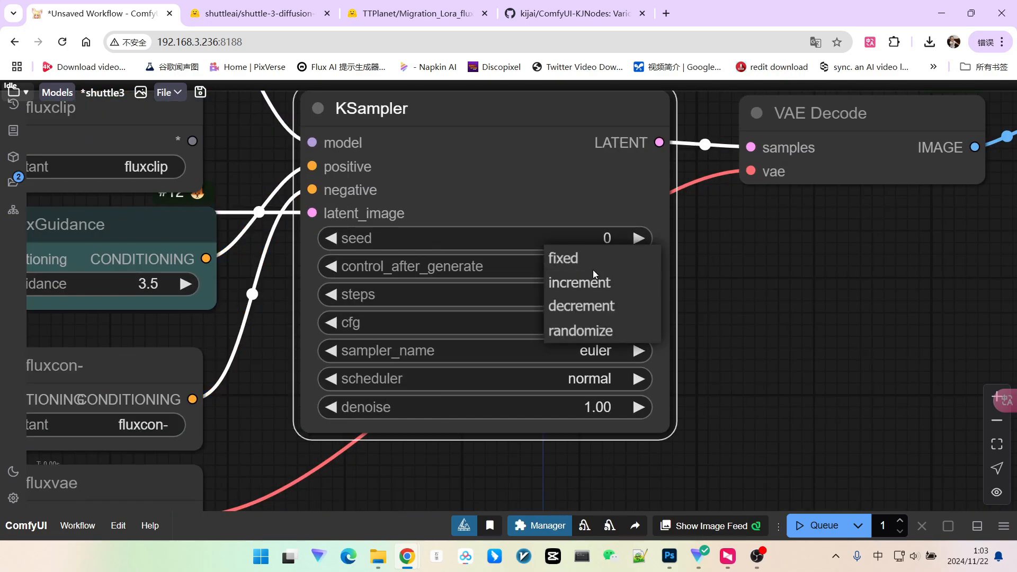
click(580, 258)
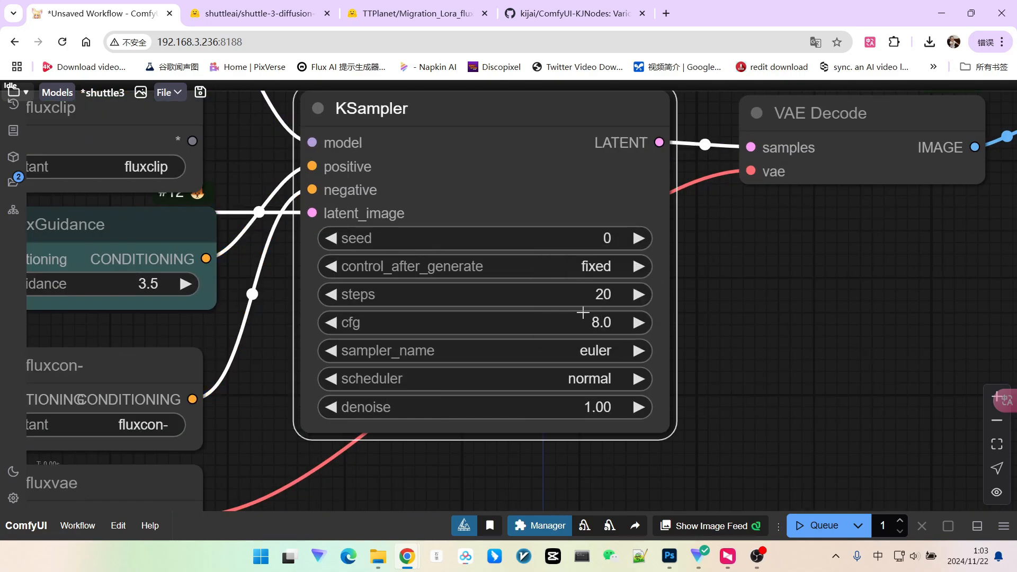
click(597, 294)
text(4)
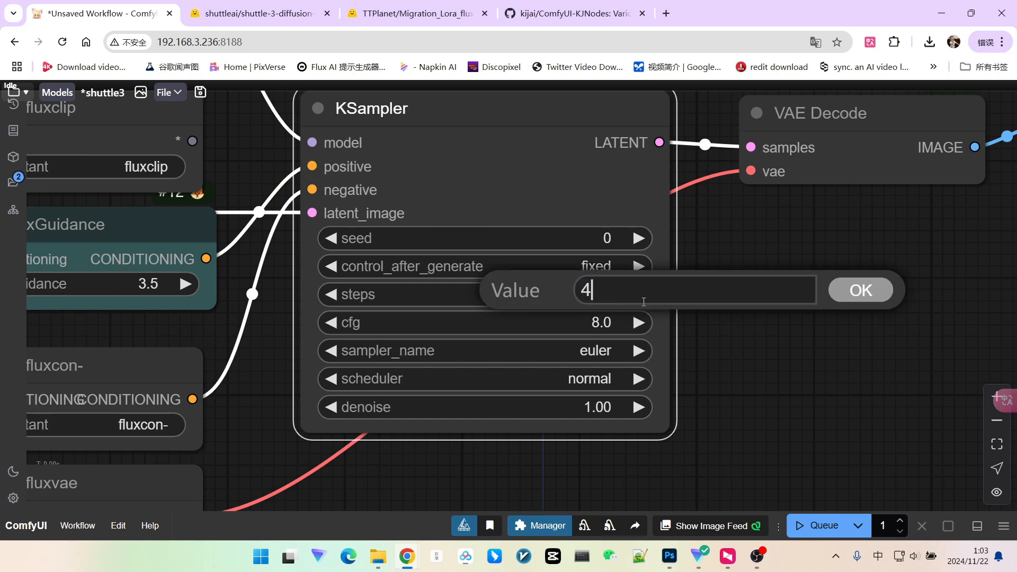
click(858, 294)
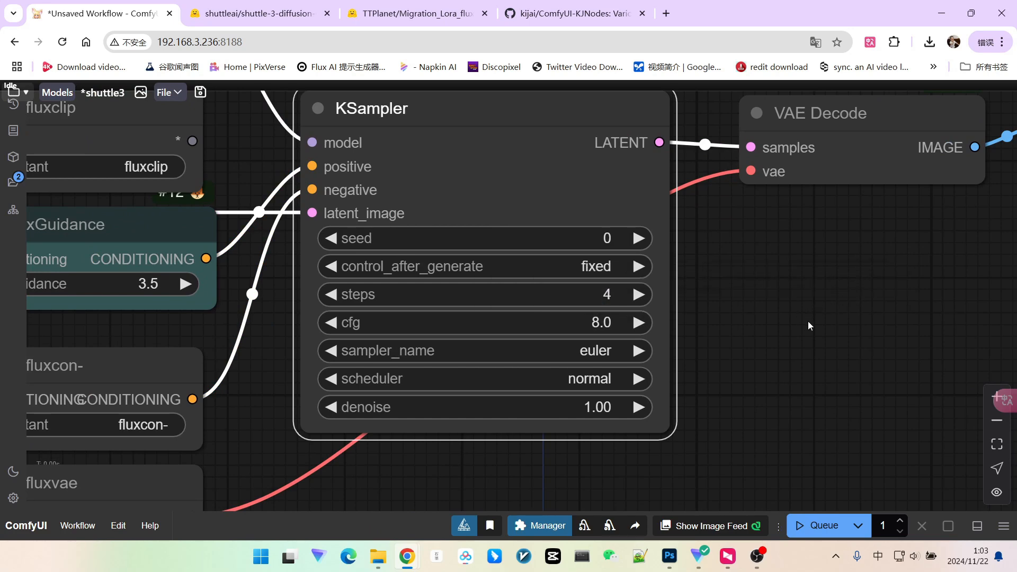
Set the KSampler's cfg to 1.0 and its scheduler to simple
scroll(800, 318, down, 3)
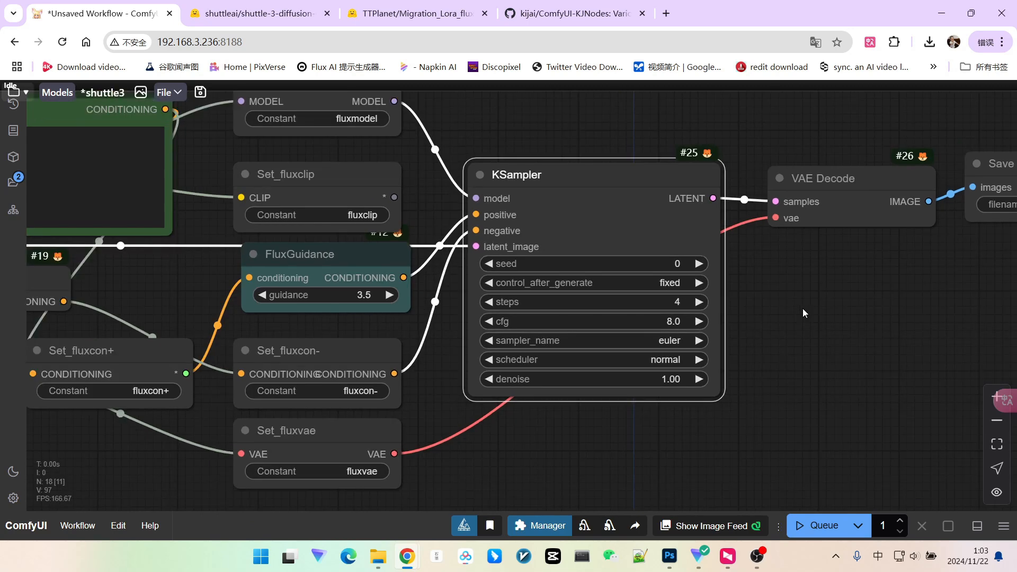
scroll(803, 308, up, 2)
click(642, 322)
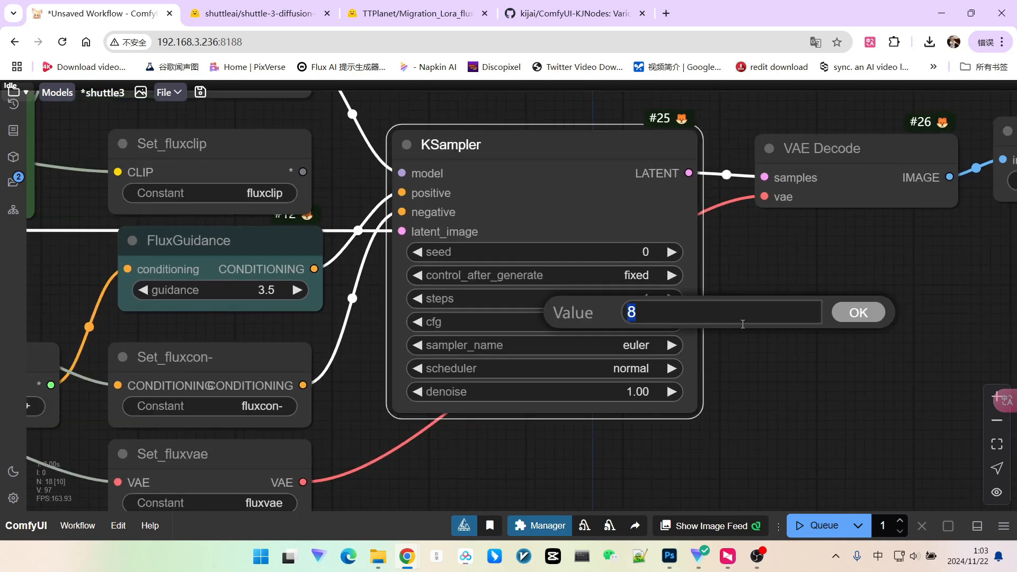
text(1)
click(856, 312)
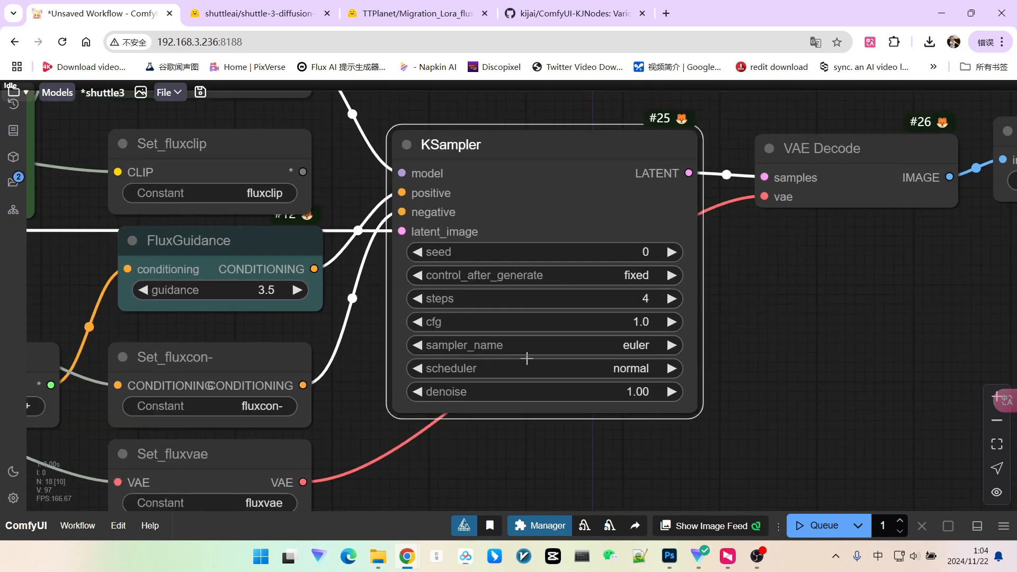
click(639, 368)
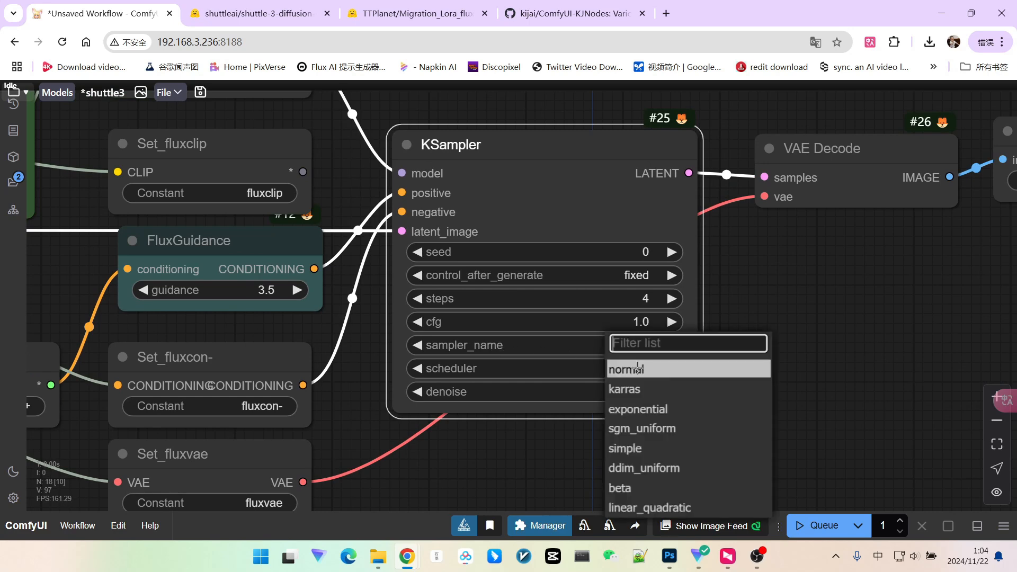
click(639, 449)
scroll(641, 450, down, 6)
drag(489, 442, 503, 443)
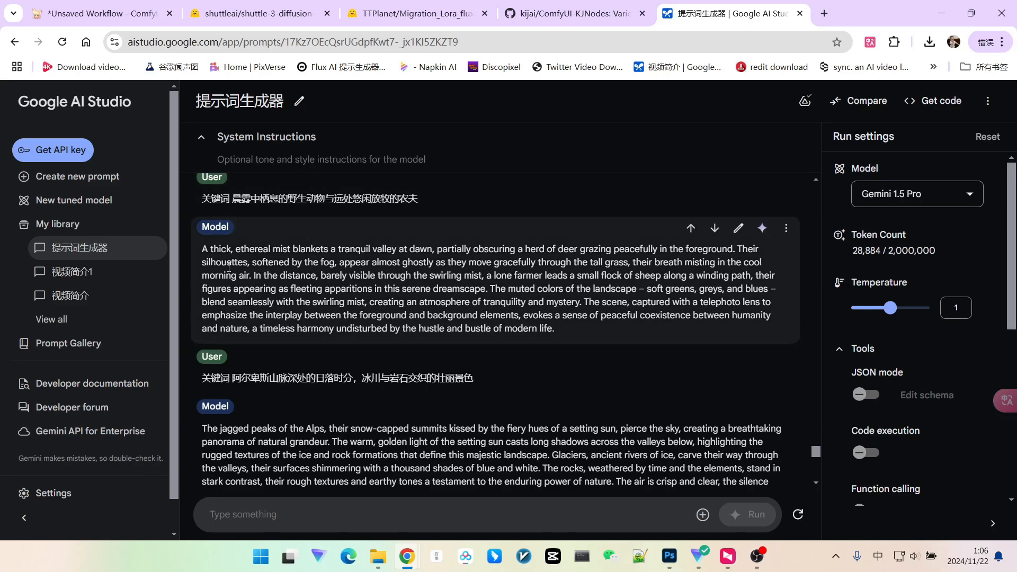
Copy the misty valley deer prompt from Google AI Studio and paste it into ComfyUI's CLIP Text Encode (Positive Prompt) node
triple_click(204, 249)
right_click(469, 293)
click(508, 307)
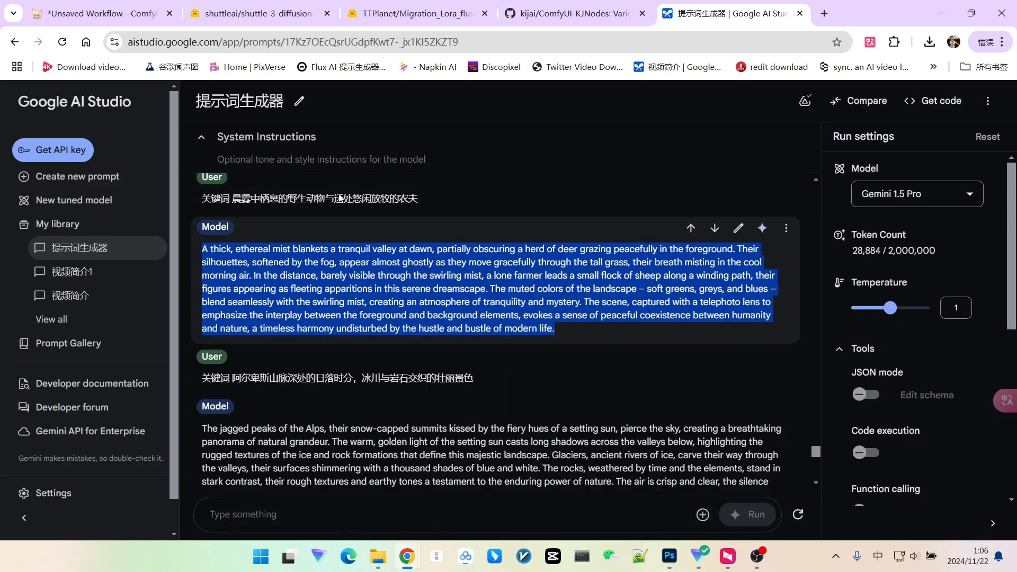
click(101, 14)
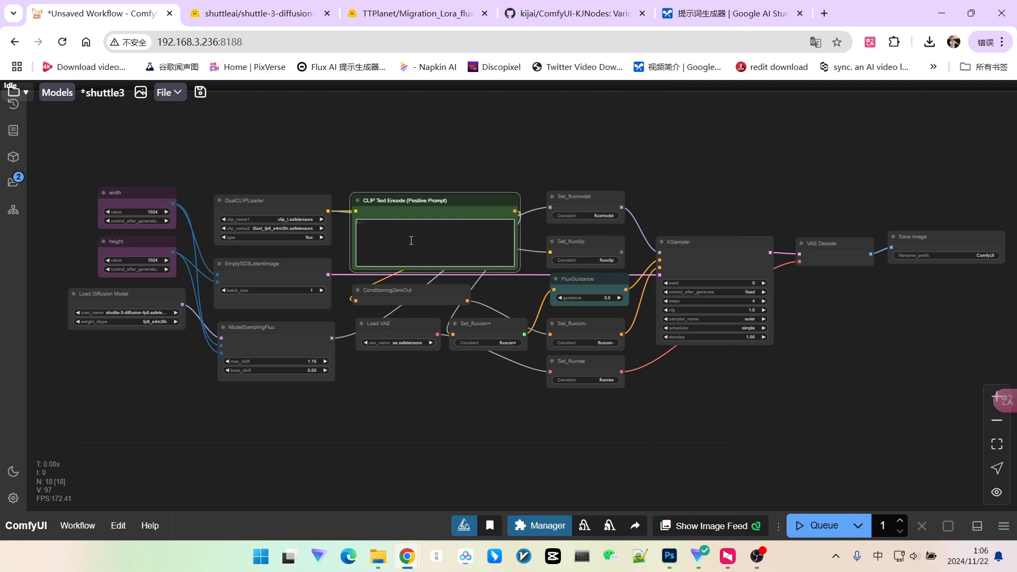
click(411, 241)
key(ctrl+v)
scroll(526, 278, up, 2)
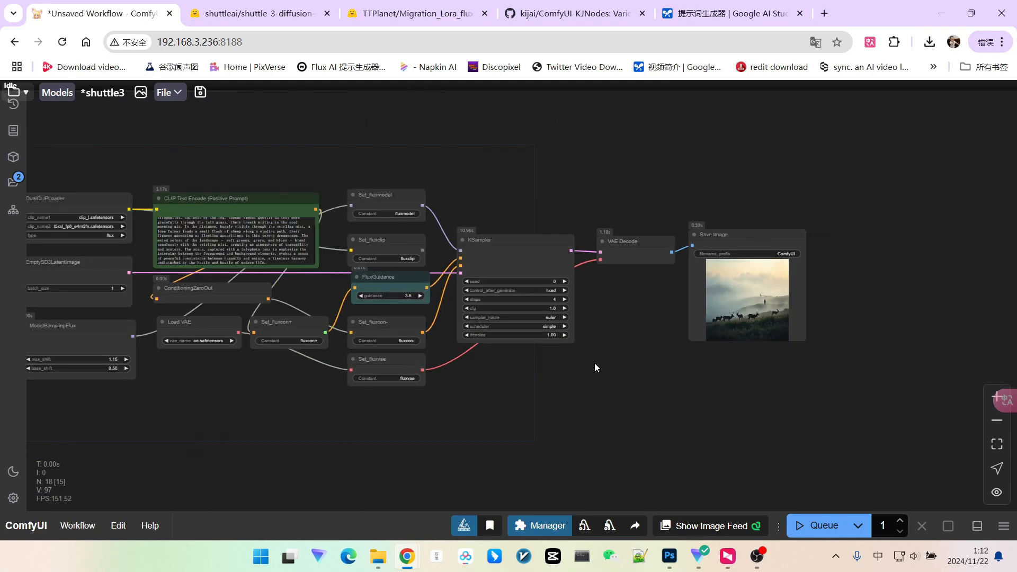
Set the KSampler's seed to 1 and queue a new image generation
drag(595, 368, 757, 361)
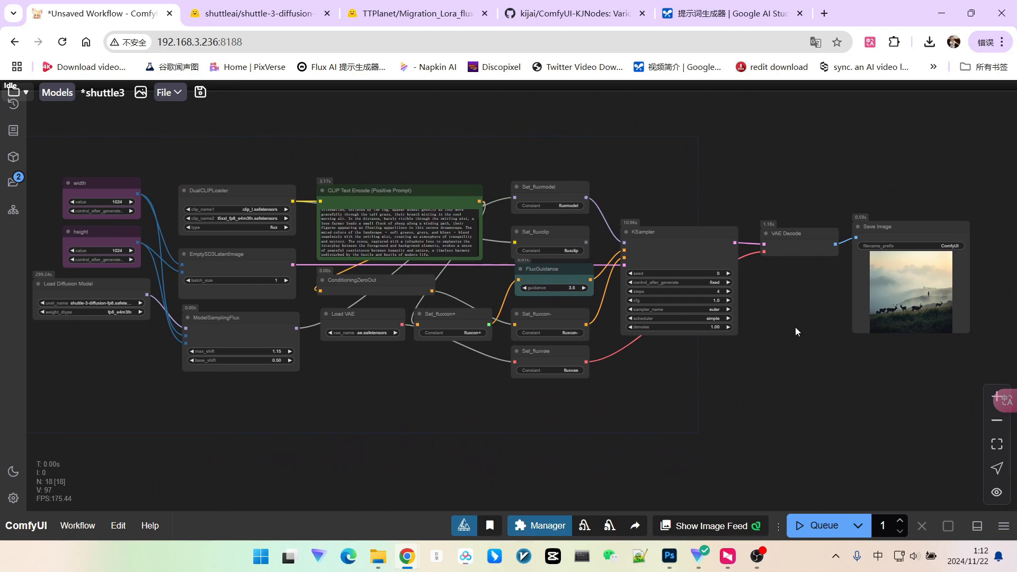
scroll(794, 321, up, 3)
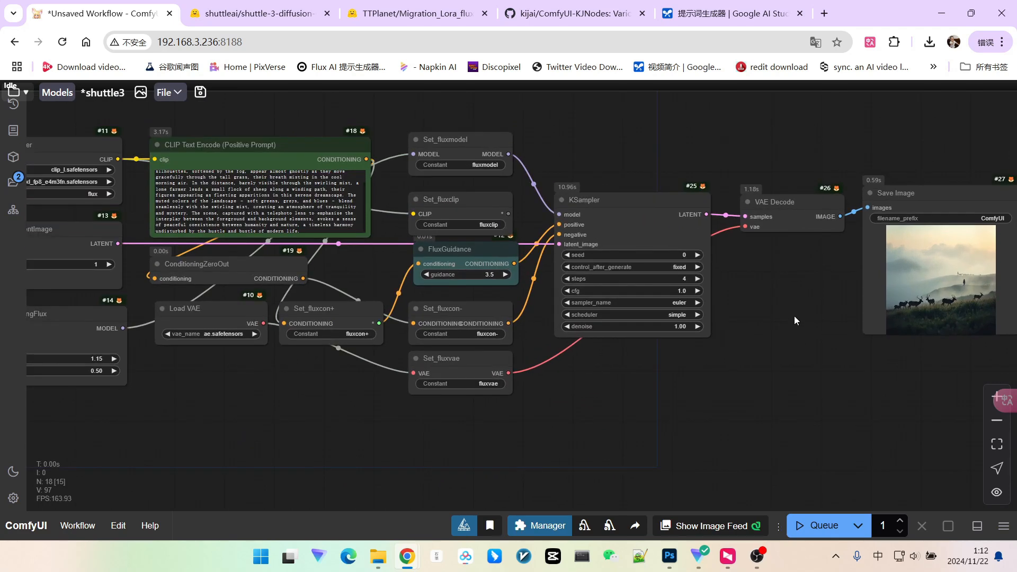
scroll(603, 285, up, 3)
drag(622, 275, 507, 311)
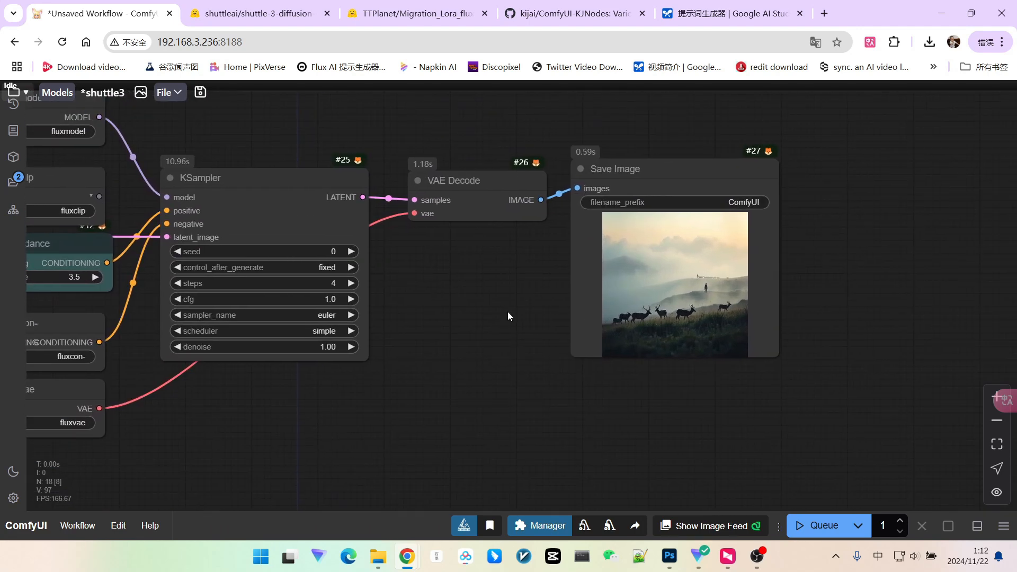
click(353, 251)
scroll(463, 278, down, 3)
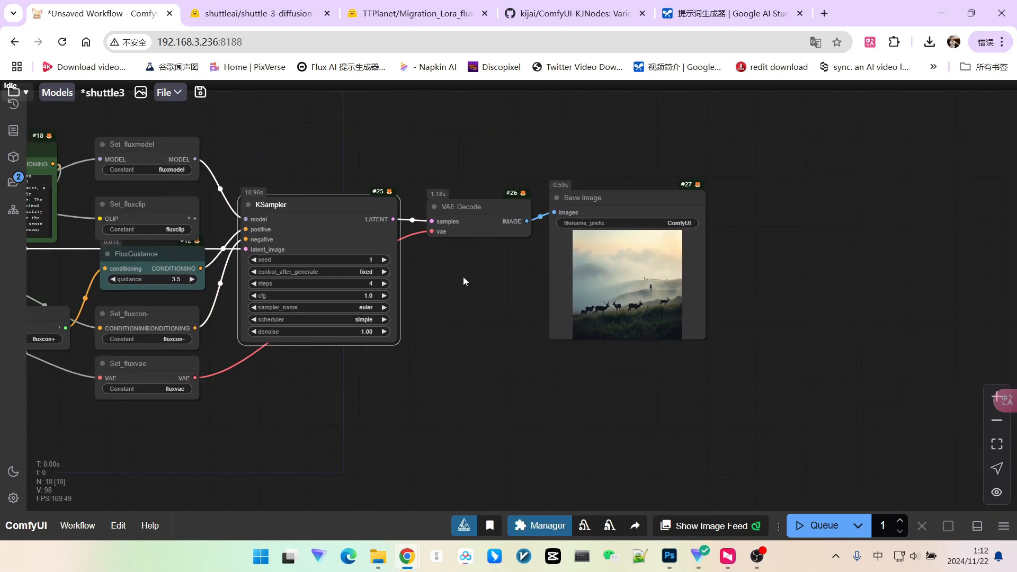
click(818, 525)
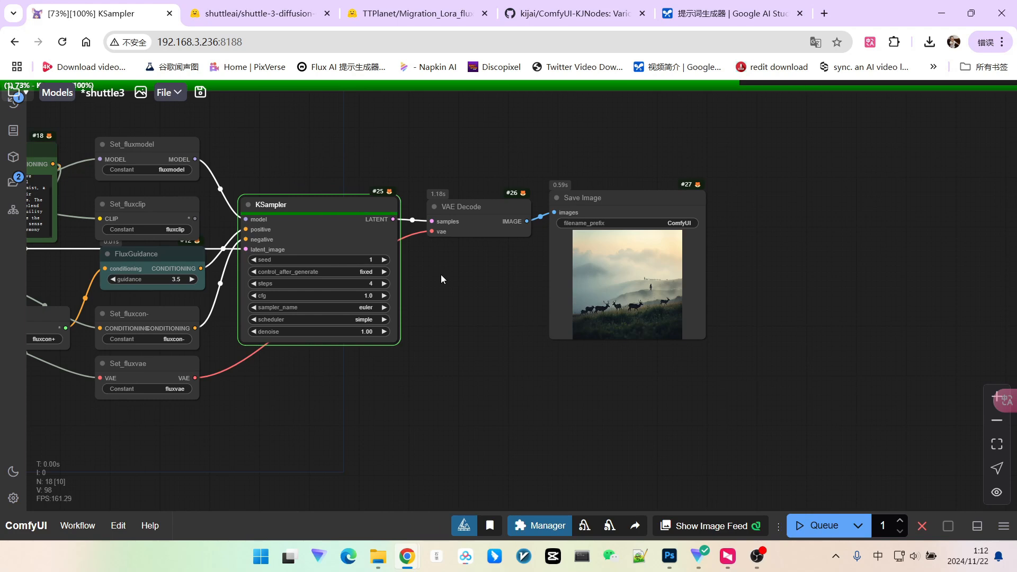
Examine the deer, sheep and farmer details in the newly generated misty valley image
scroll(694, 266, up, 4)
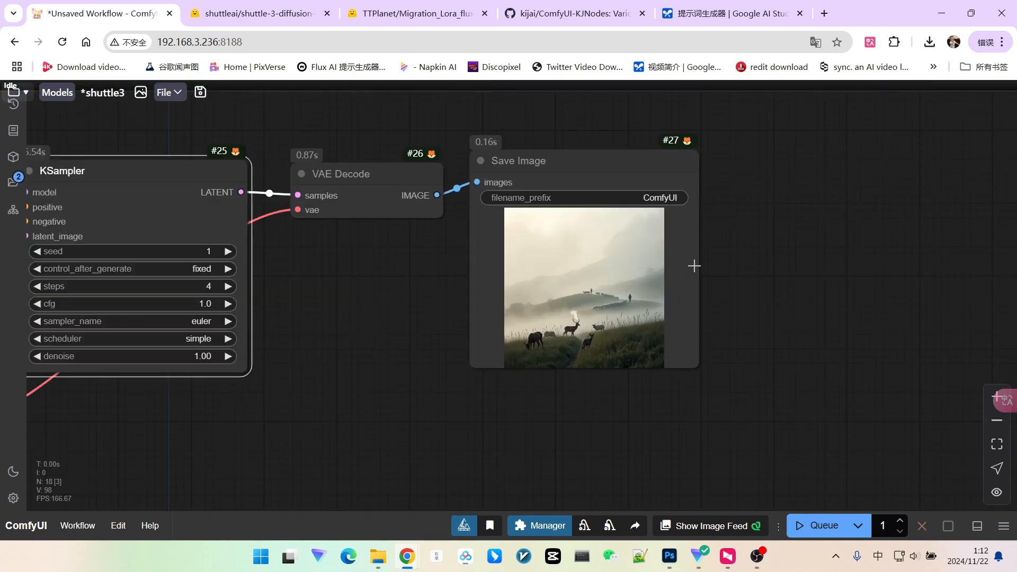
scroll(693, 265, up, 10)
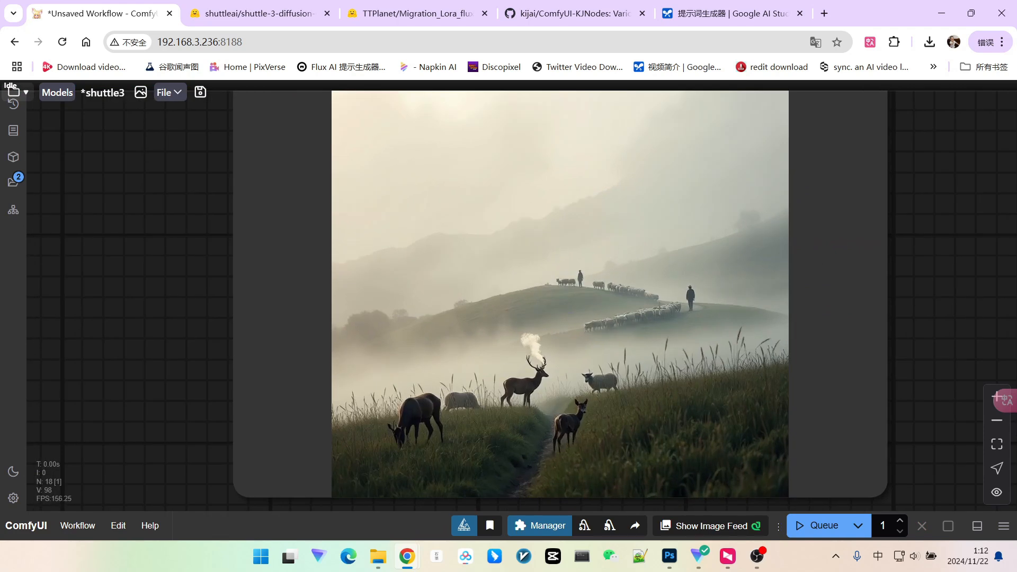
scroll(679, 299, down, 4)
scroll(628, 302, up, 3)
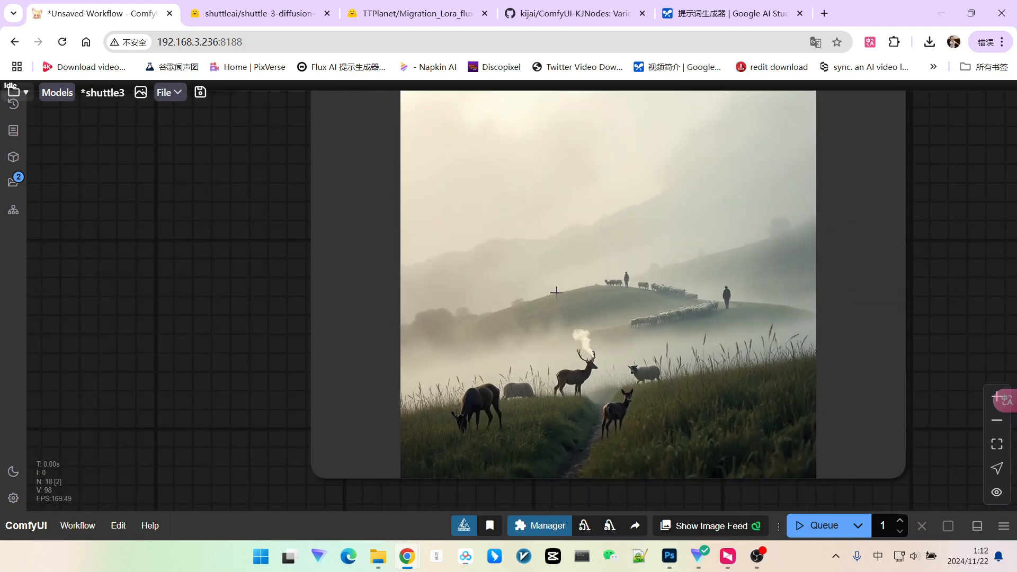
scroll(558, 291, up, 2)
scroll(580, 289, down, 2)
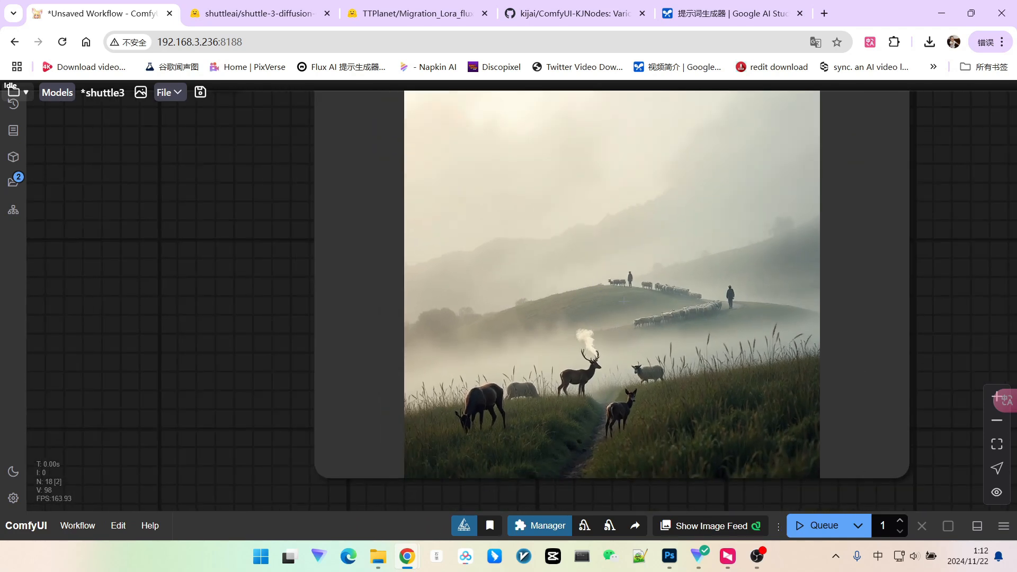
scroll(624, 300, down, 5)
drag(377, 321, 558, 310)
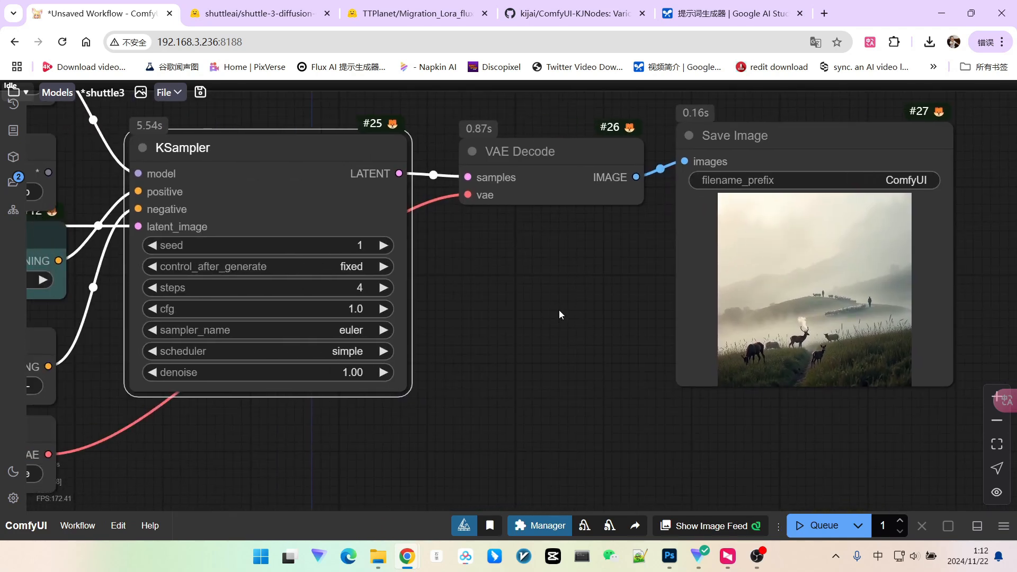
scroll(592, 294, up, 2)
scroll(534, 269, down, 3)
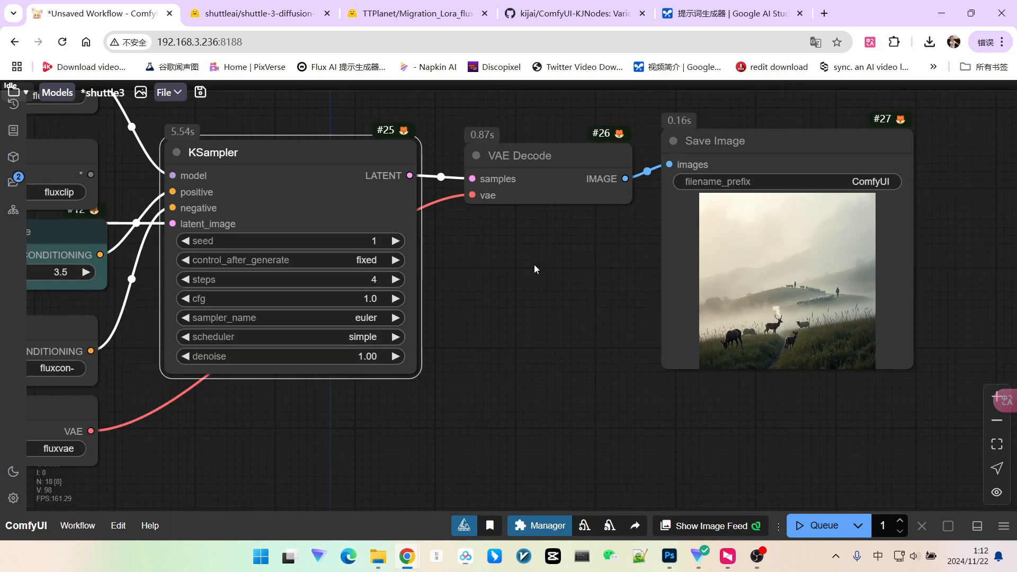
Set the KSampler's steps to 10, generate the misty valley image again and inspect it up close
drag(534, 265, 633, 281)
scroll(634, 281, down, 3)
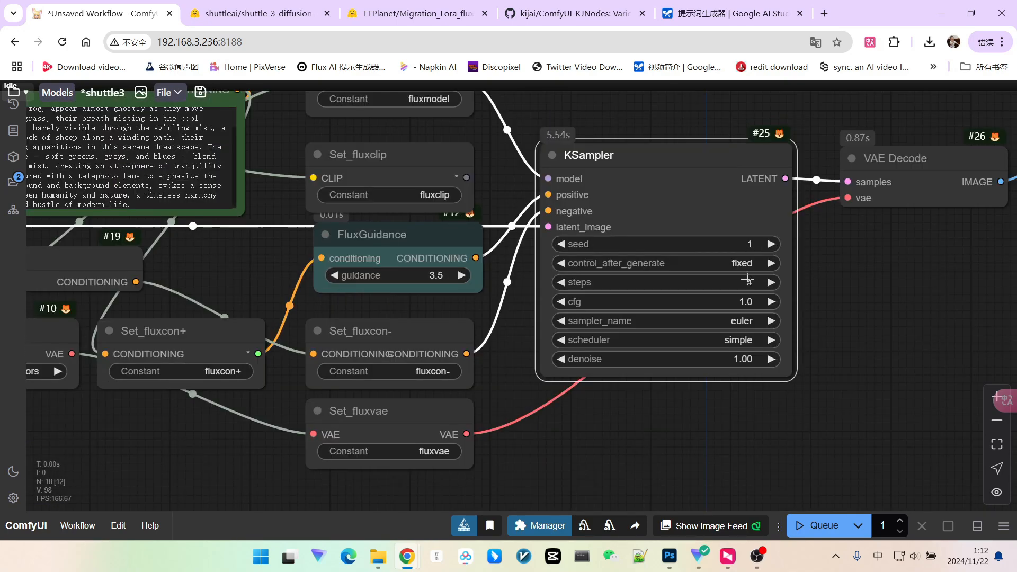
click(753, 286)
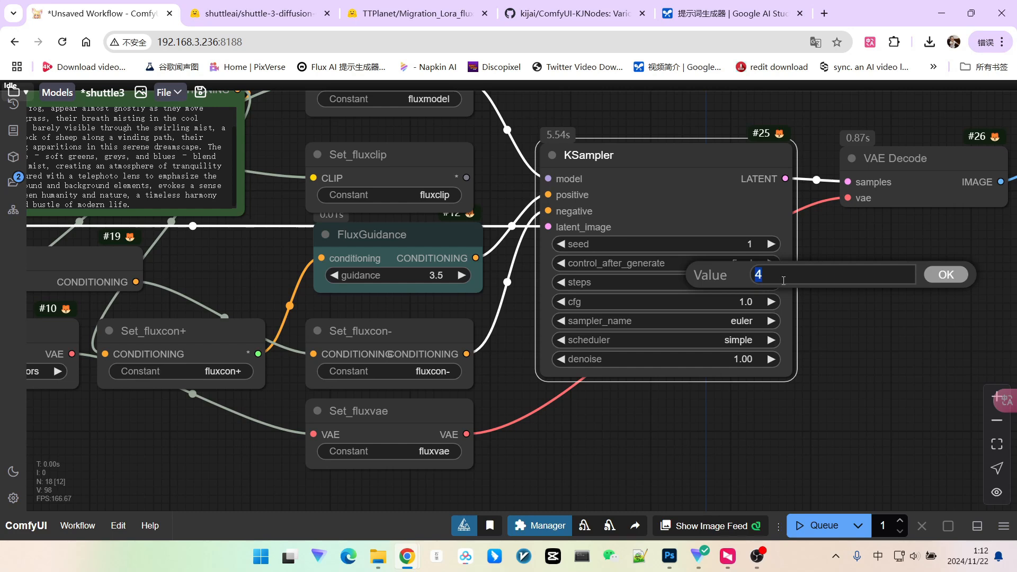
text(10)
click(946, 274)
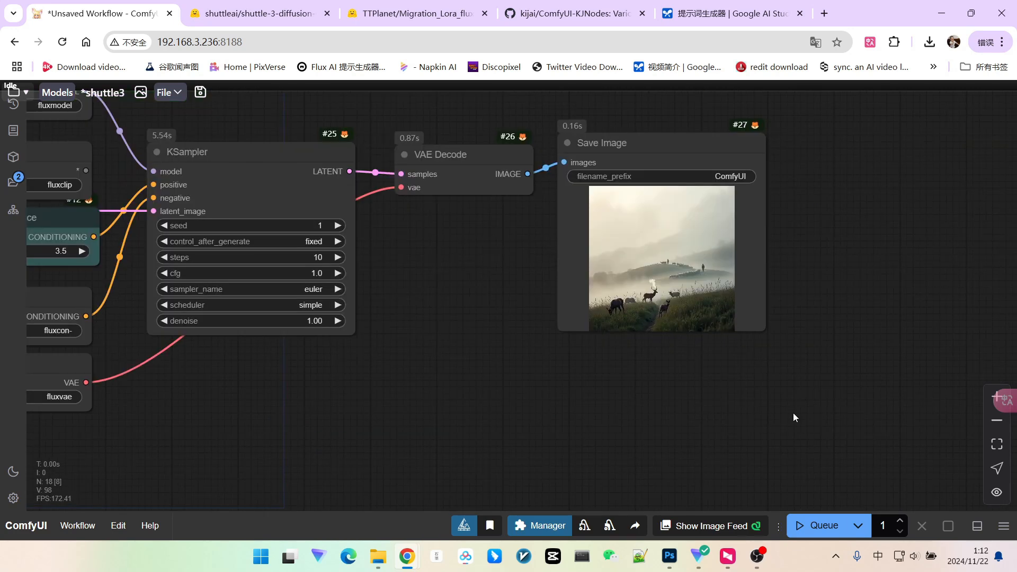
click(816, 525)
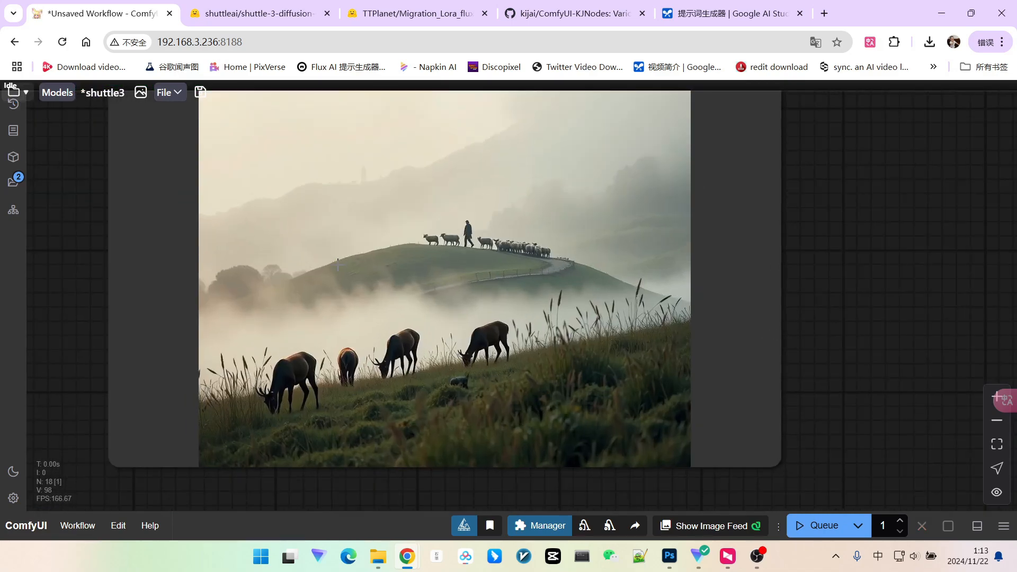
scroll(358, 273, up, 2)
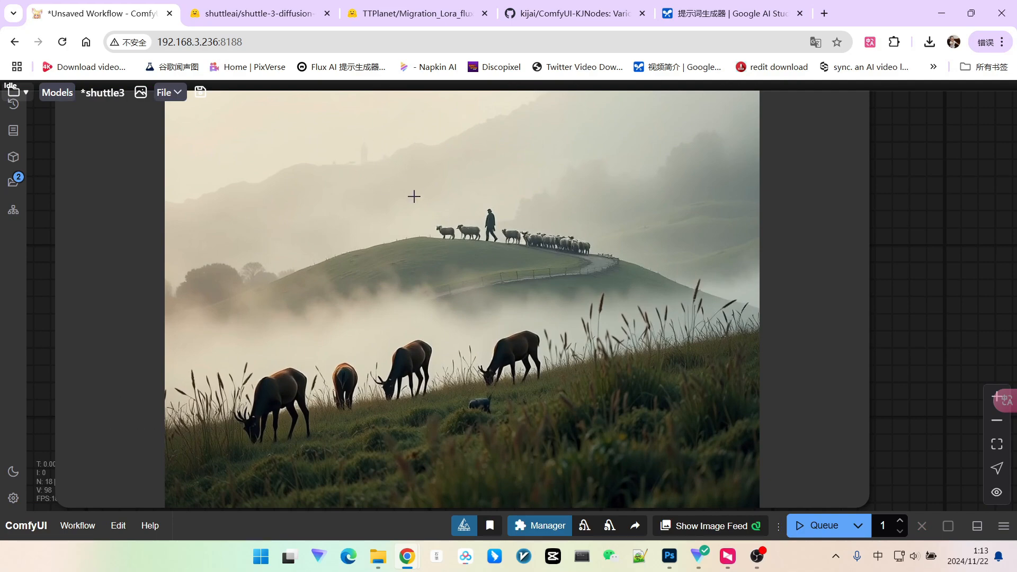
scroll(409, 221, down, 12)
Switch to Google AI Studio and copy the Alpine sunset prompt starting "The jagged peaks of the Alps"
drag(193, 256, 754, 321)
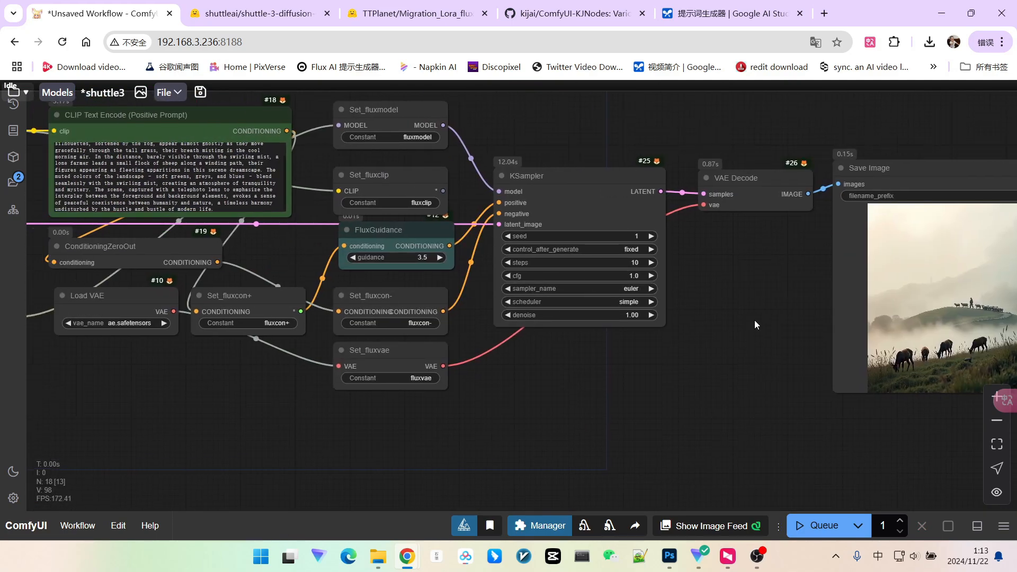
scroll(754, 319, down, 3)
drag(697, 343, 764, 353)
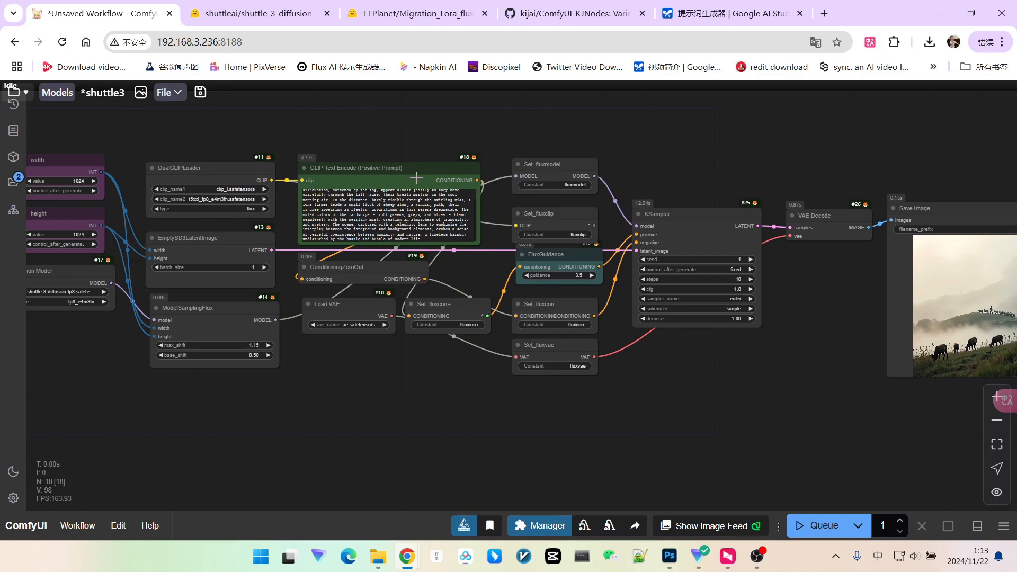
click(665, 16)
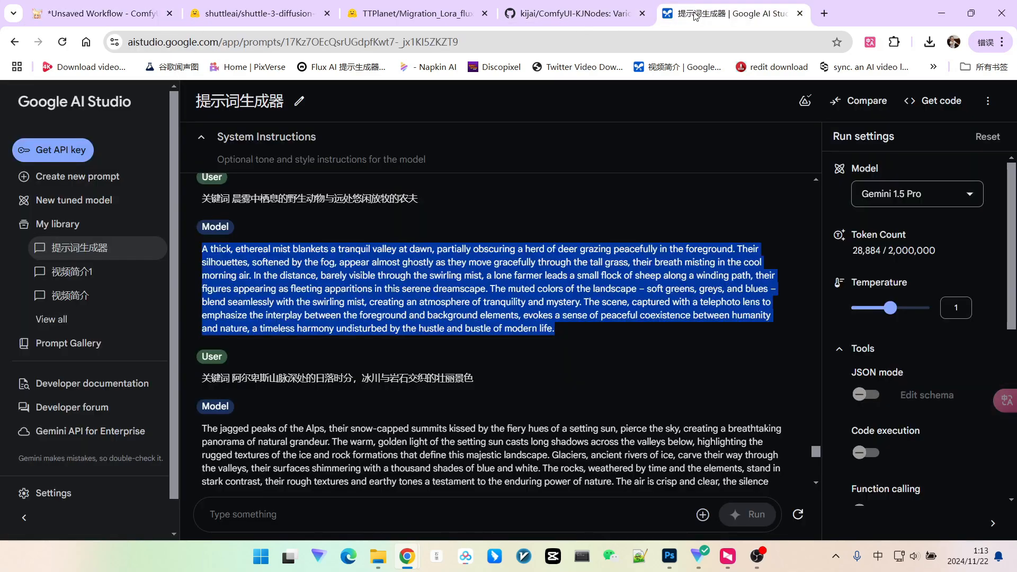
scroll(423, 265, down, 5)
scroll(425, 262, up, 2)
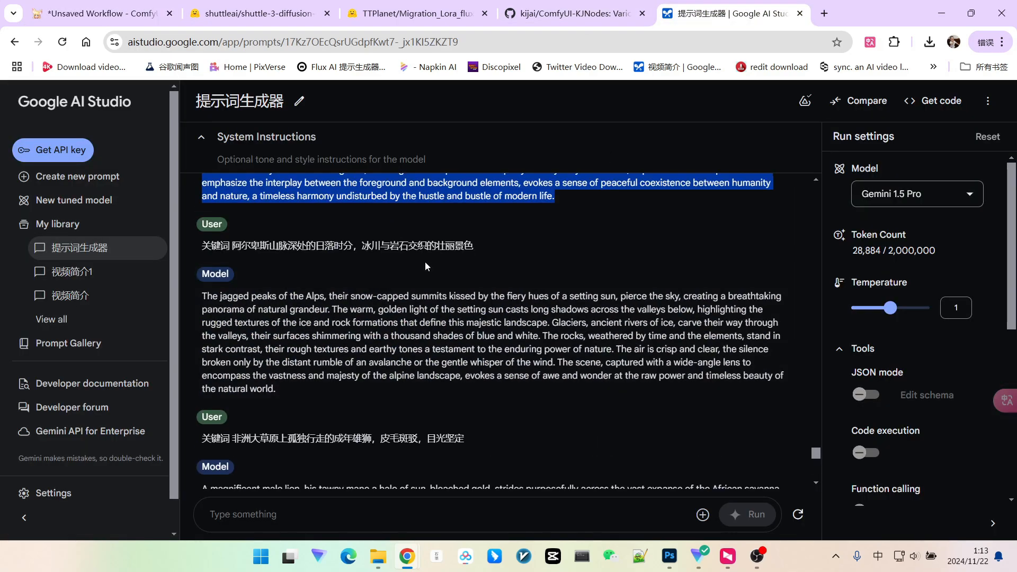
scroll(425, 262, down, 1)
scroll(431, 261, up, 2)
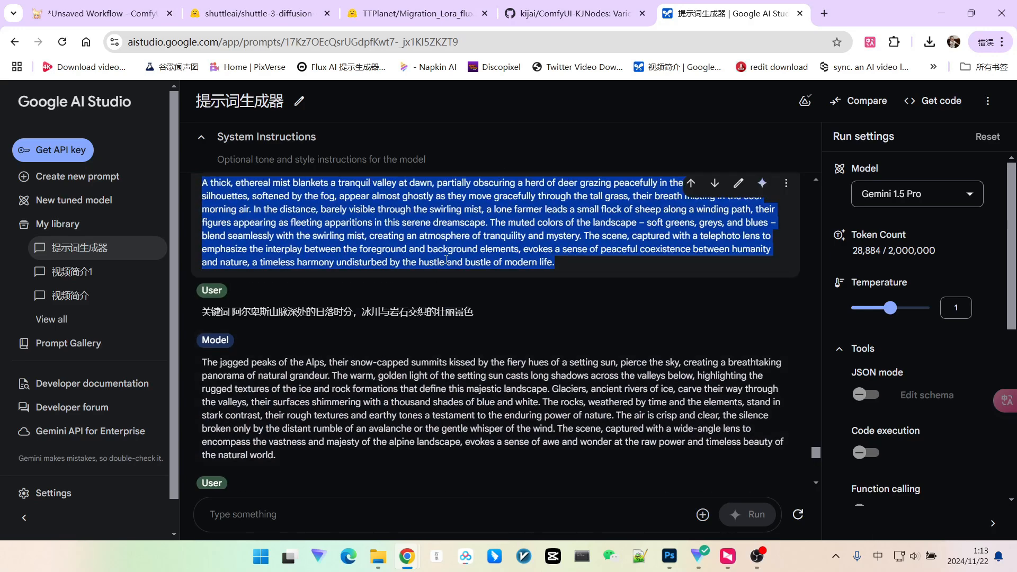
scroll(446, 258, up, 4)
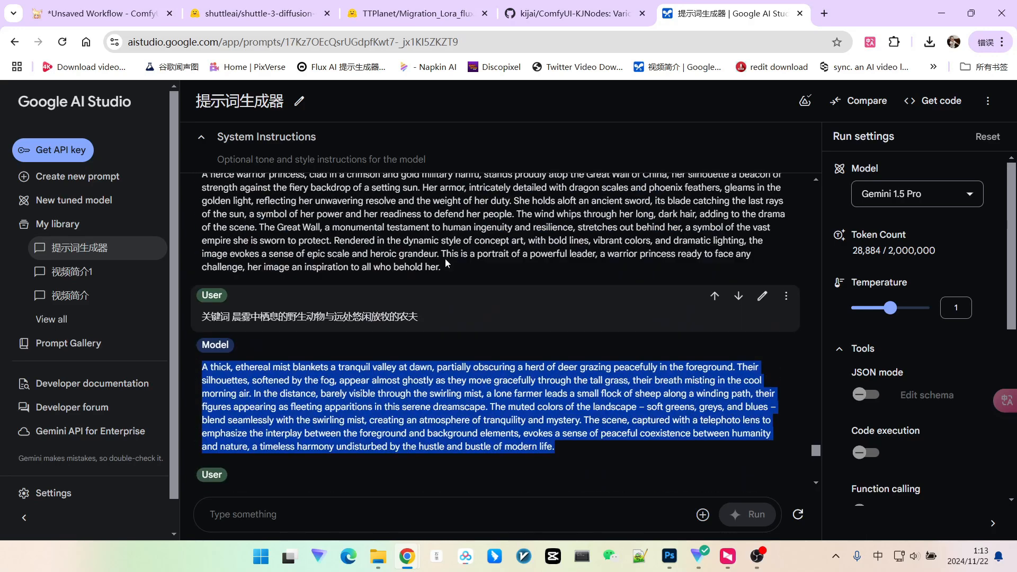
scroll(446, 260, down, 5)
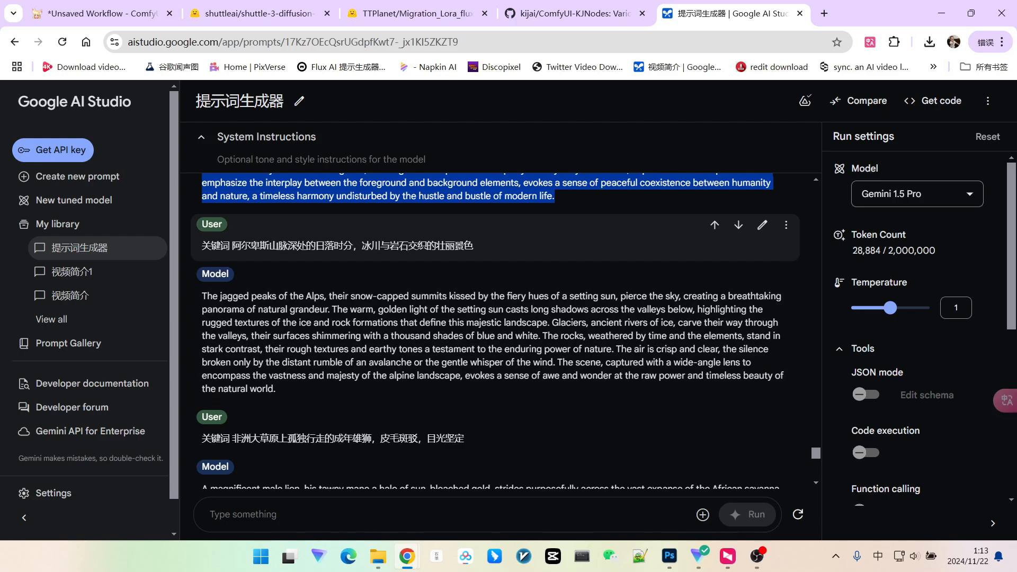
drag(203, 300, 297, 391)
Switch to ComfyUI and replace the CLIP Text Encode (Positive Prompt) text with the copied Alps prompt
click(102, 14)
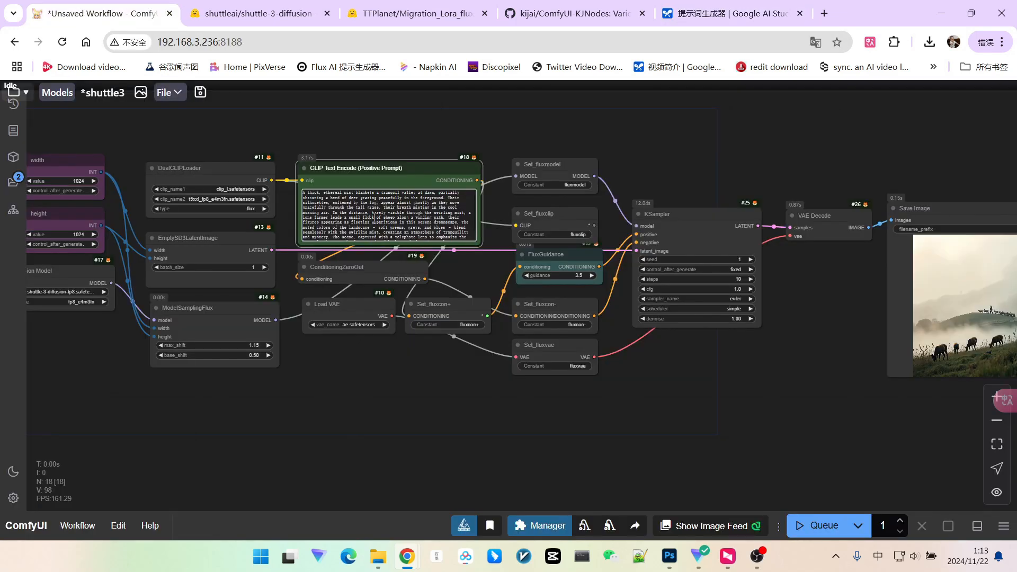
key(ctrl+a)
key(ctrl+v)
Set the KSampler's steps to 4, generate the Alpine glacier image and inspect its details
scroll(799, 307, up, 4)
click(712, 267)
text(4)
key(Return)
scroll(749, 279, down, 4)
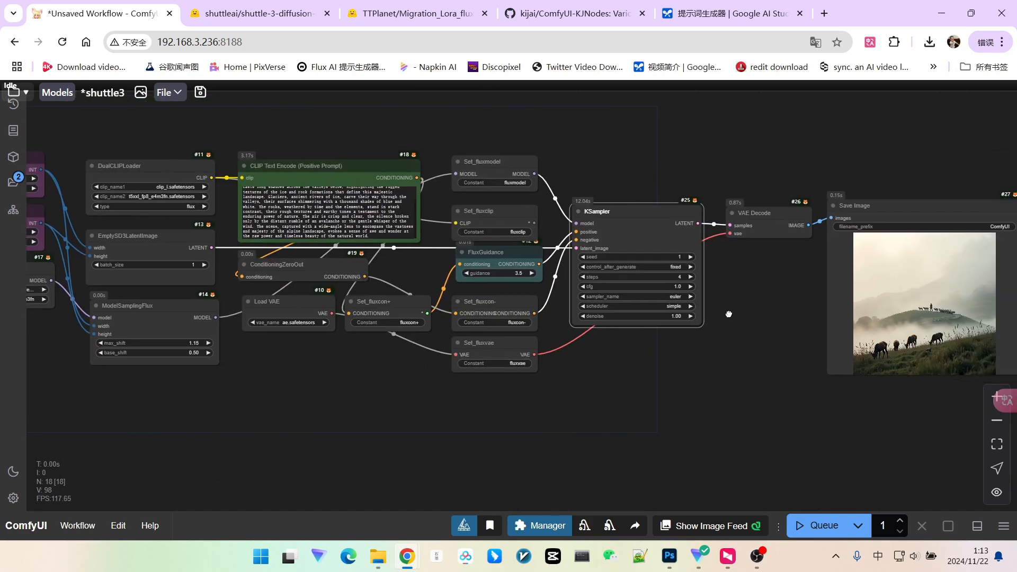
click(803, 519)
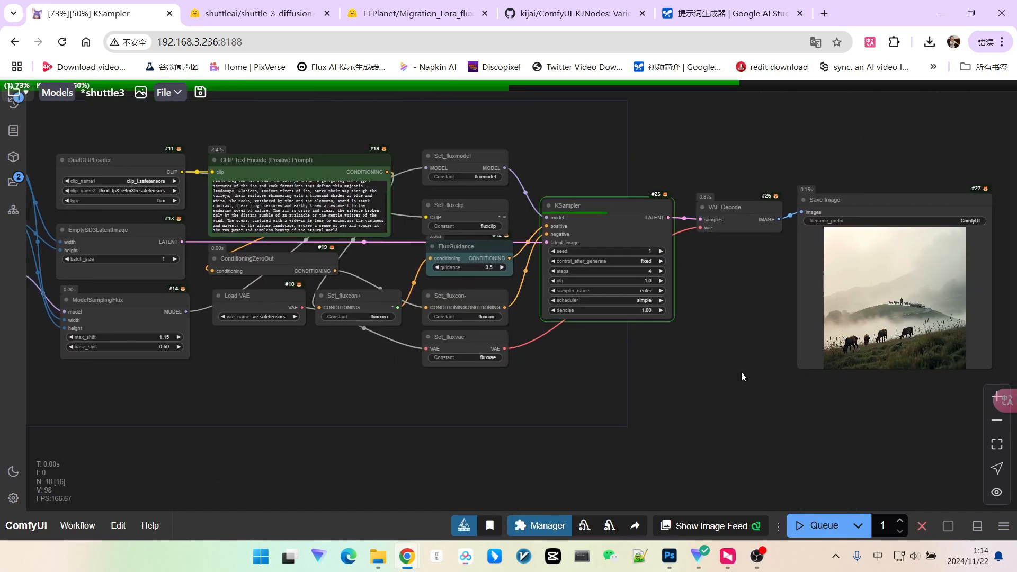
drag(754, 371, 484, 345)
scroll(609, 299, up, 13)
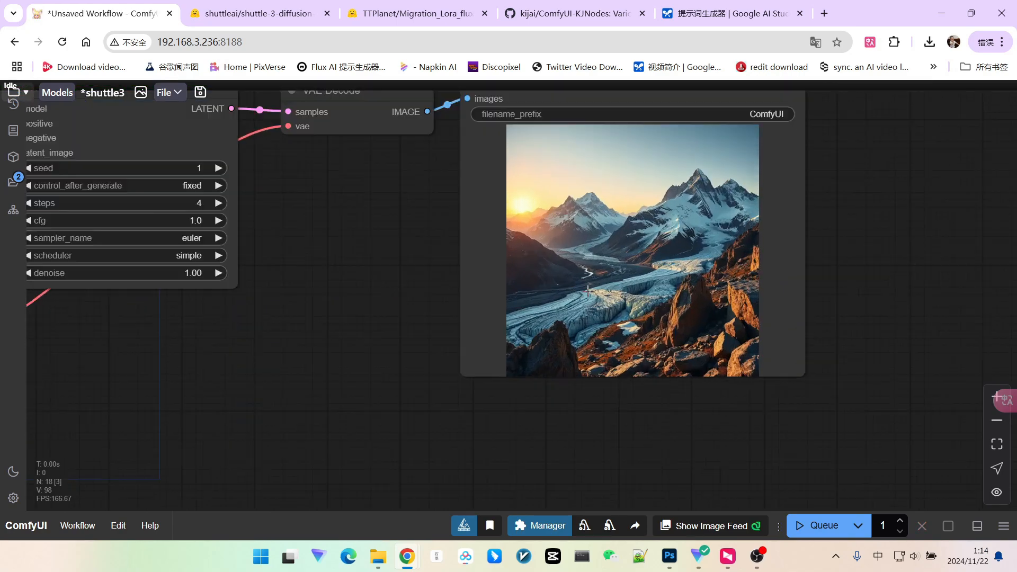
scroll(710, 164, down, 2)
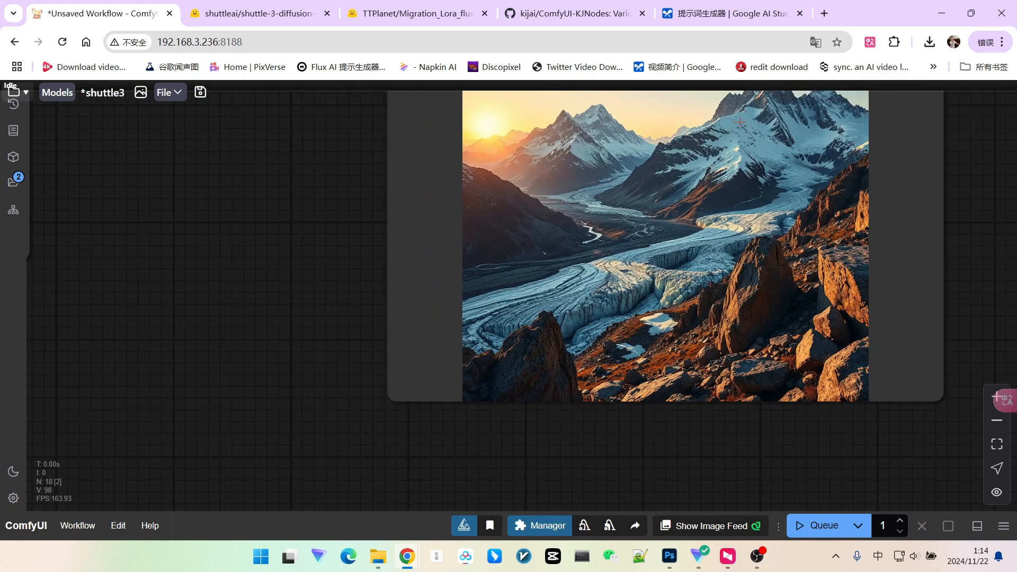
drag(248, 182, 244, 236)
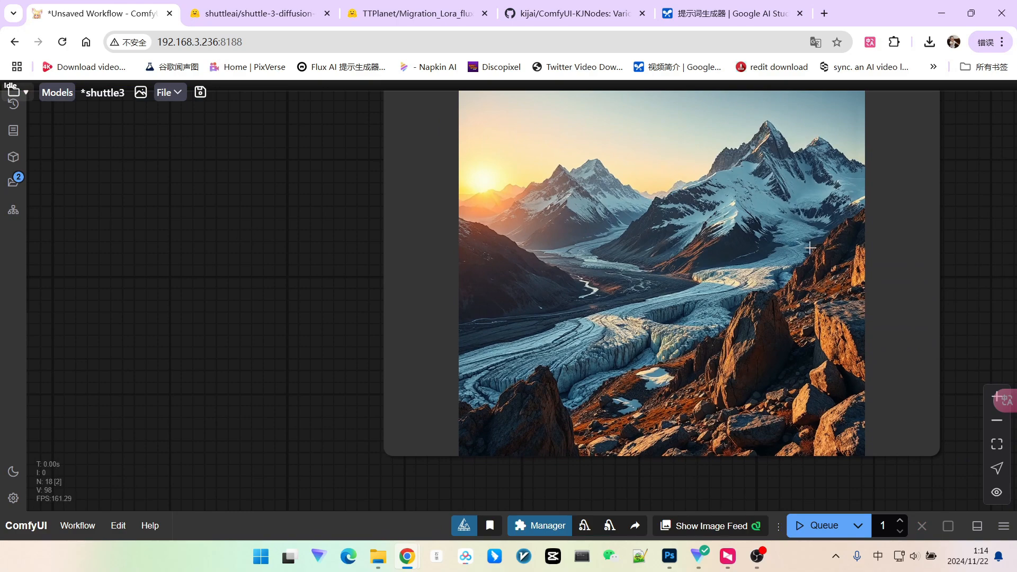
Copy the African savanna male lion prompt from Google AI Studio and paste it over ComfyUI's positive prompt
scroll(803, 237, down, 10)
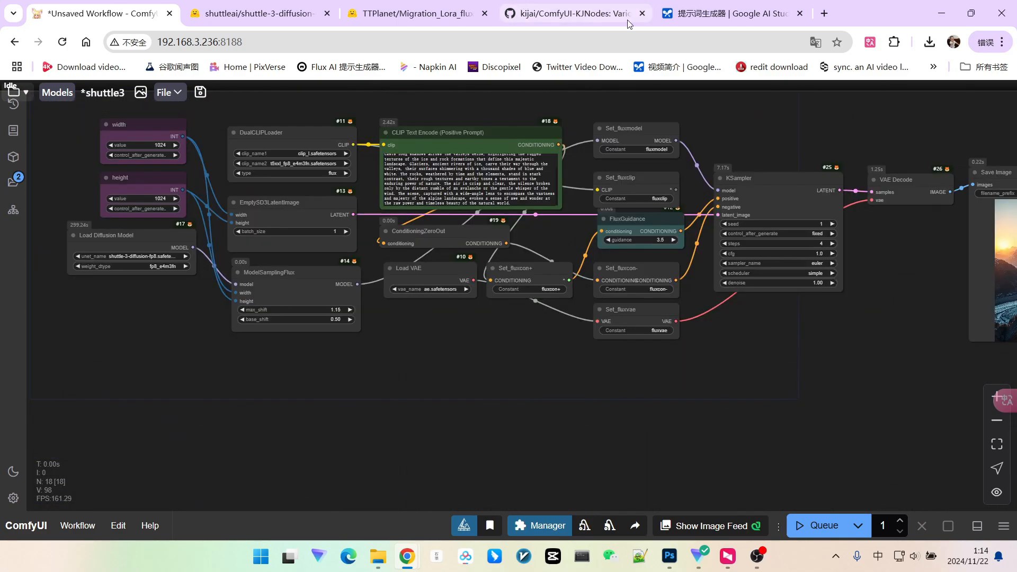
click(701, 14)
scroll(198, 312, down, 4)
drag(205, 291, 532, 376)
right_click(451, 343)
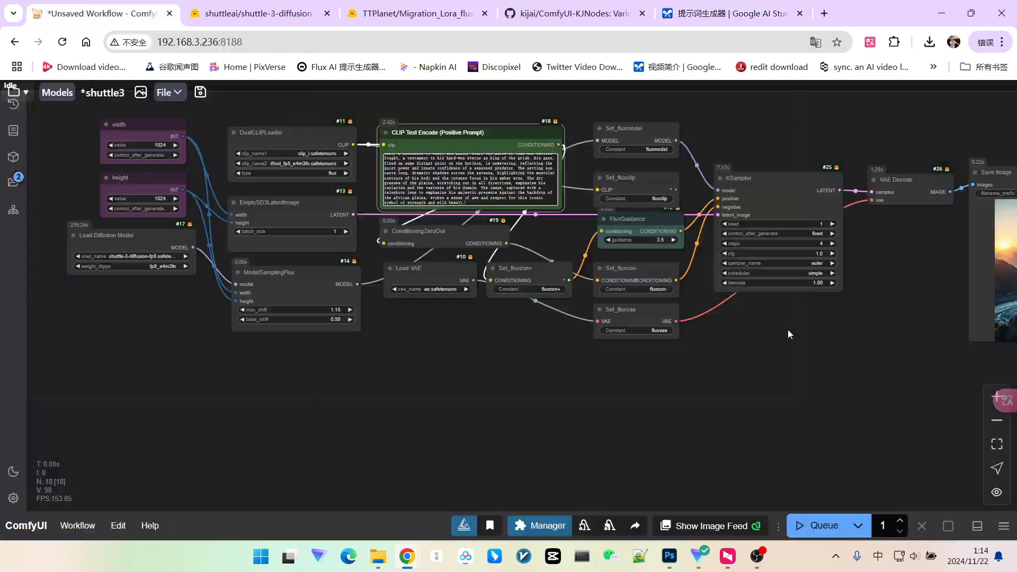
Generate the image from the lion prompt and inspect the Save Image result up close
scroll(794, 325, up, 2)
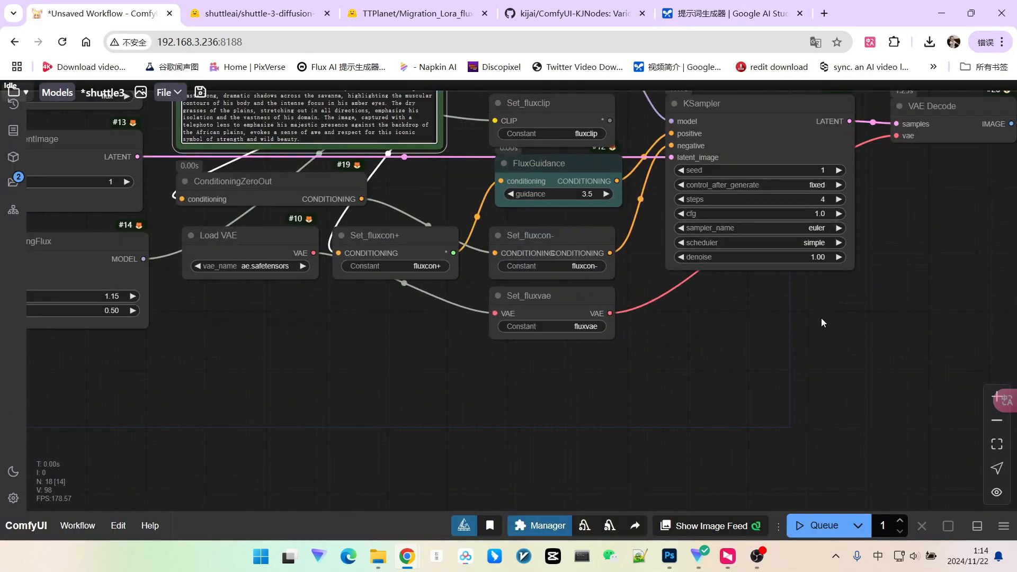
drag(821, 318, 688, 397)
scroll(828, 506, down, 1)
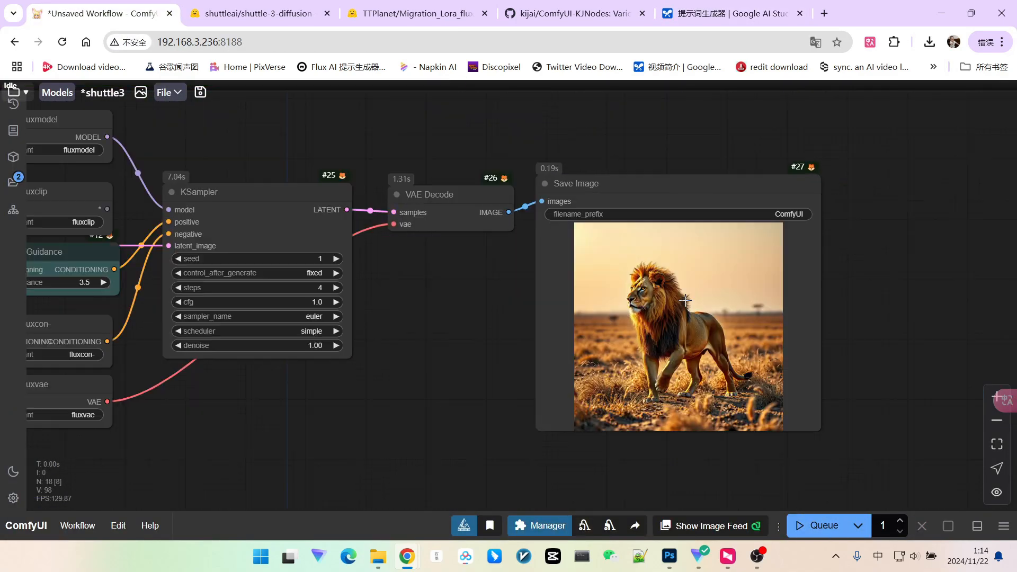
scroll(684, 301, up, 5)
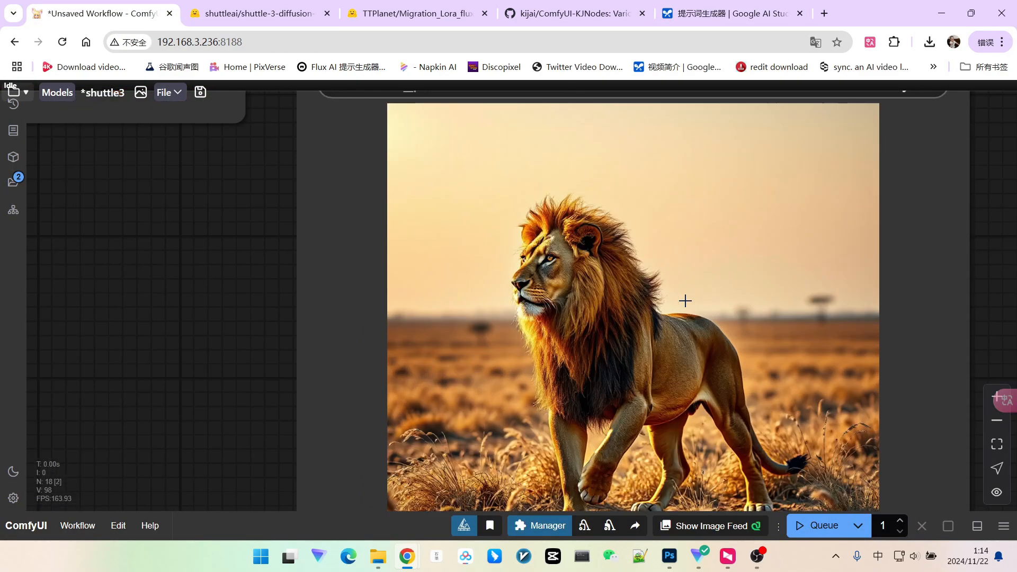
scroll(649, 318, down, 1)
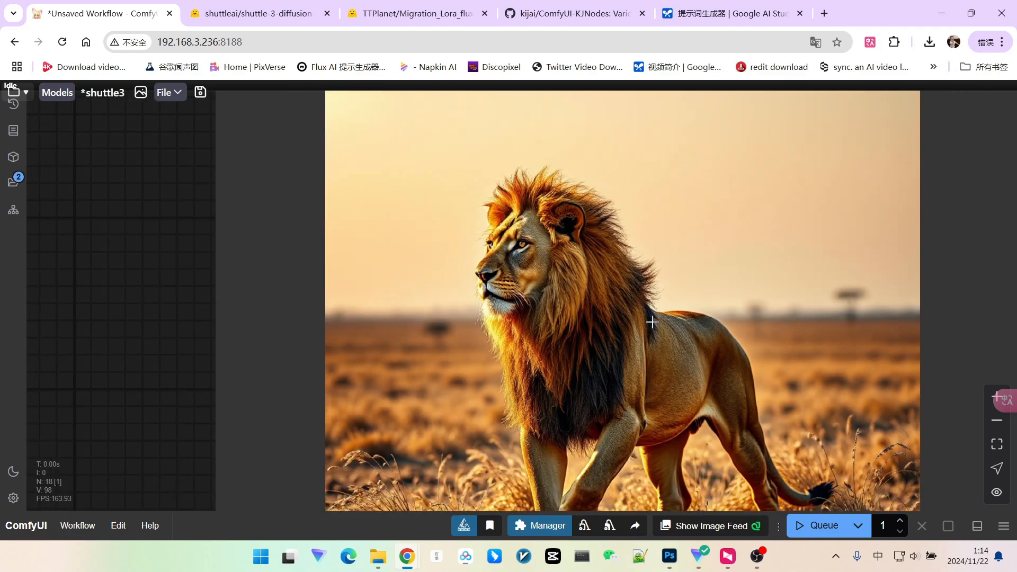
Examine the lion's face, mane and surrounding grassland in the Save Image result
scroll(609, 309, down, 3)
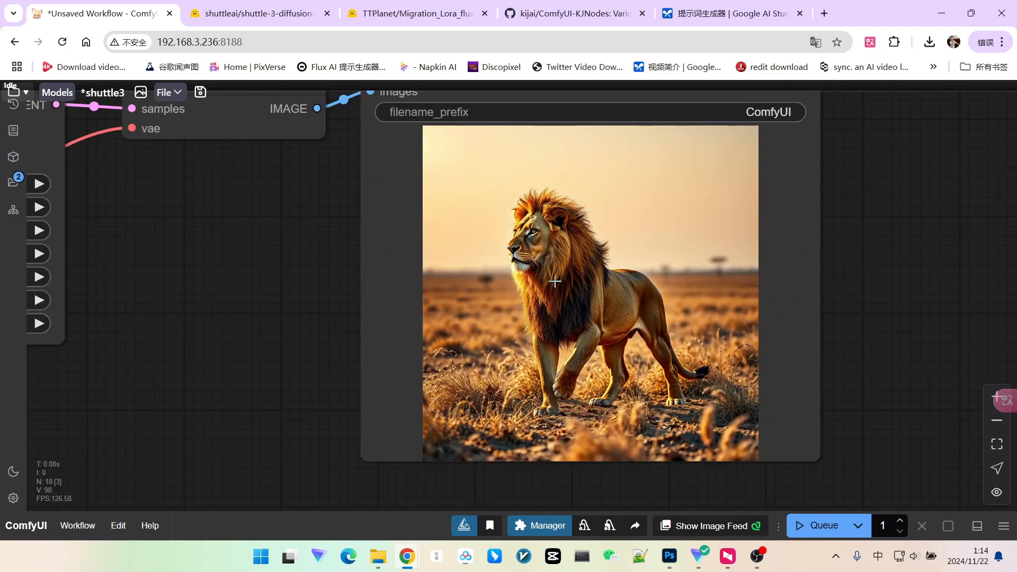
scroll(628, 323, up, 4)
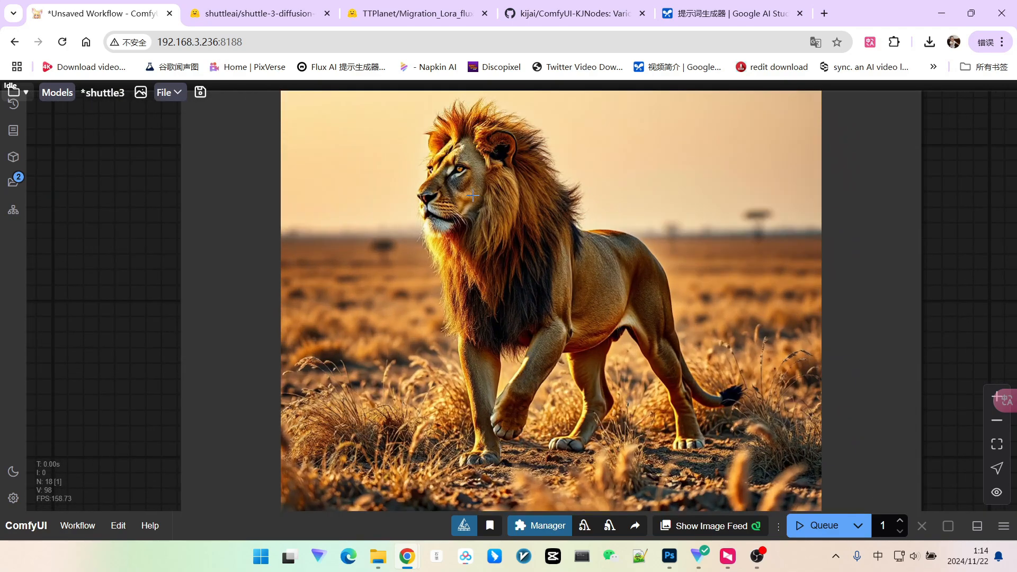
scroll(525, 358, down, 5)
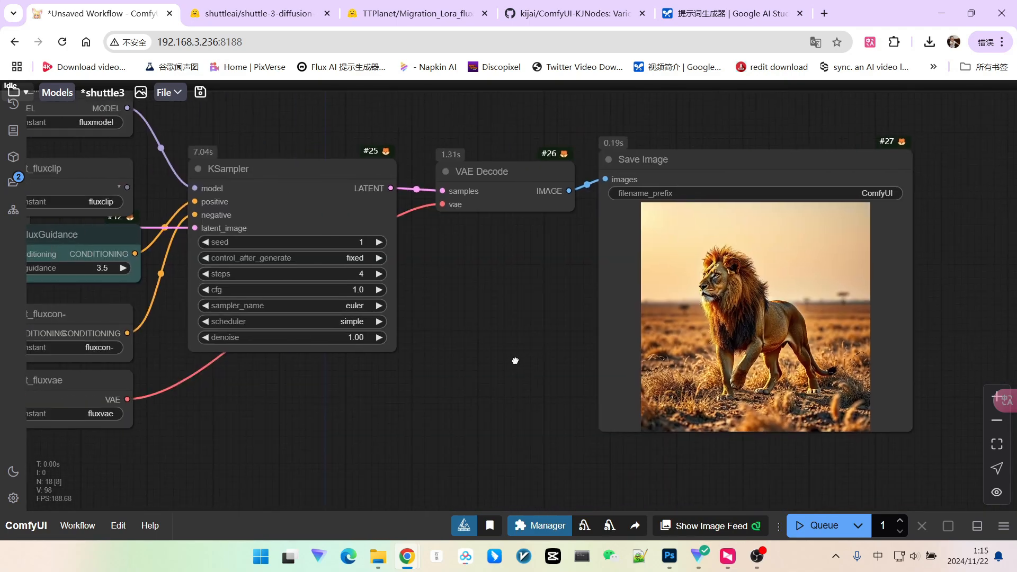
Copy the old fisherman prompt from Google AI Studio and paste it over the CLIP Text Encode (Positive Prompt) text in ComfyUI
scroll(535, 357, down, 2)
drag(416, 386, 619, 374)
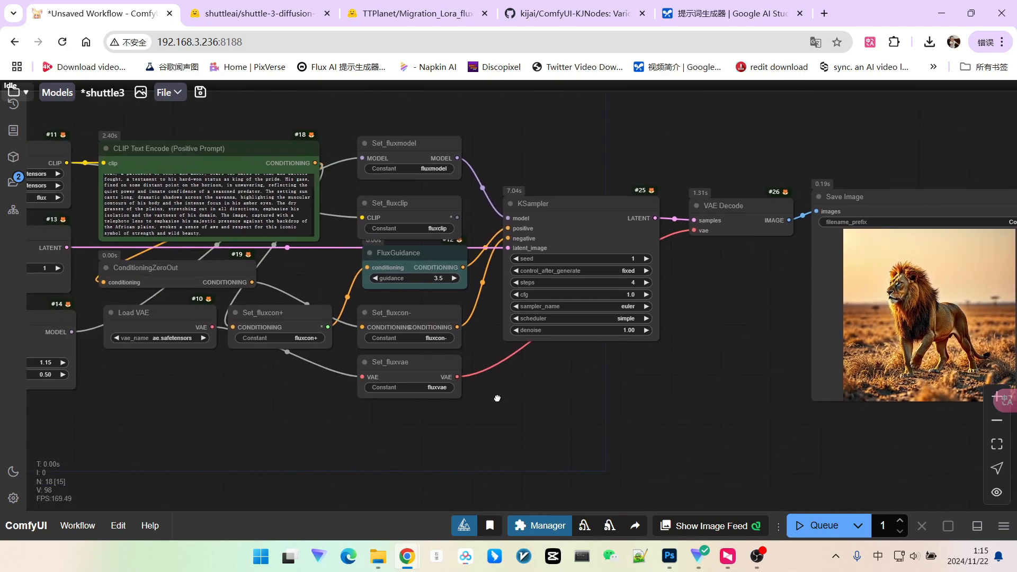
drag(498, 399, 633, 399)
drag(382, 402, 532, 408)
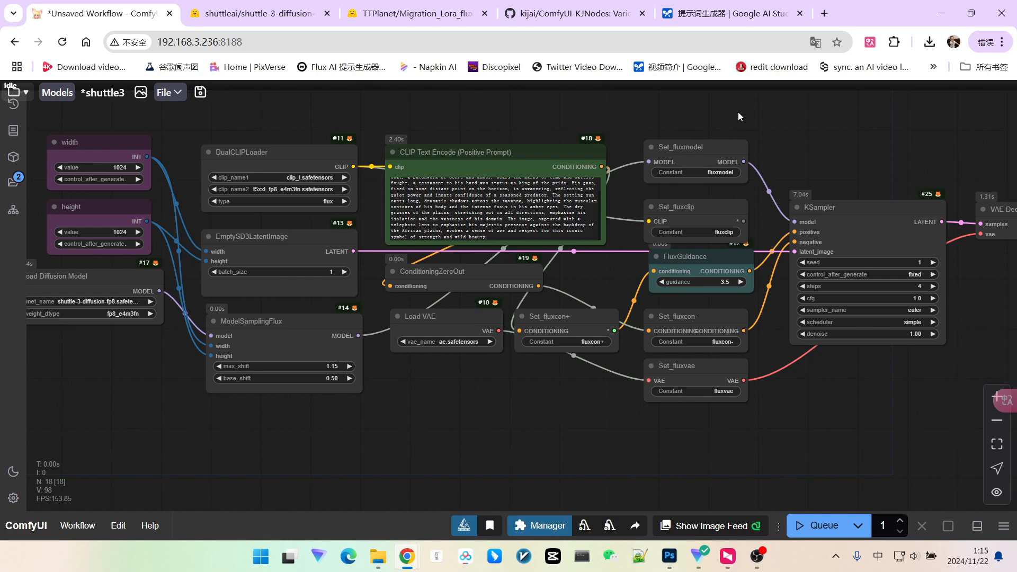
click(704, 16)
scroll(468, 216, down, 4)
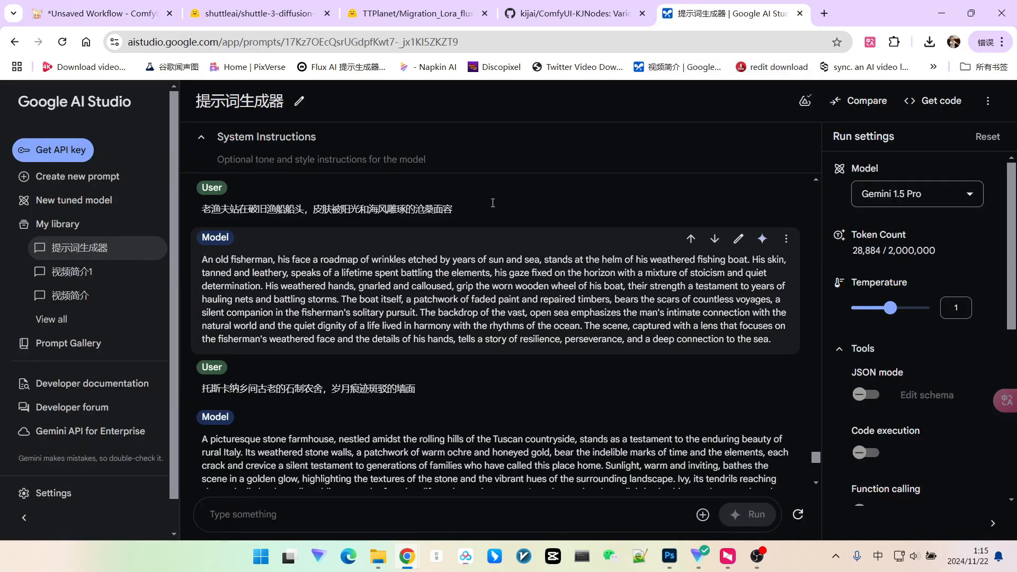
drag(202, 272, 780, 354)
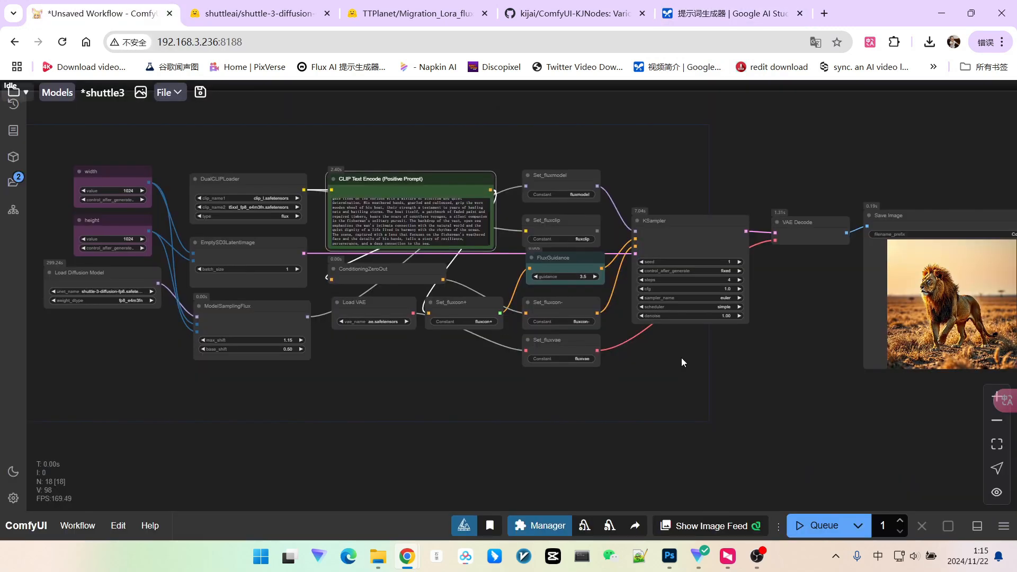
scroll(681, 358, down, 1)
drag(702, 359, 693, 356)
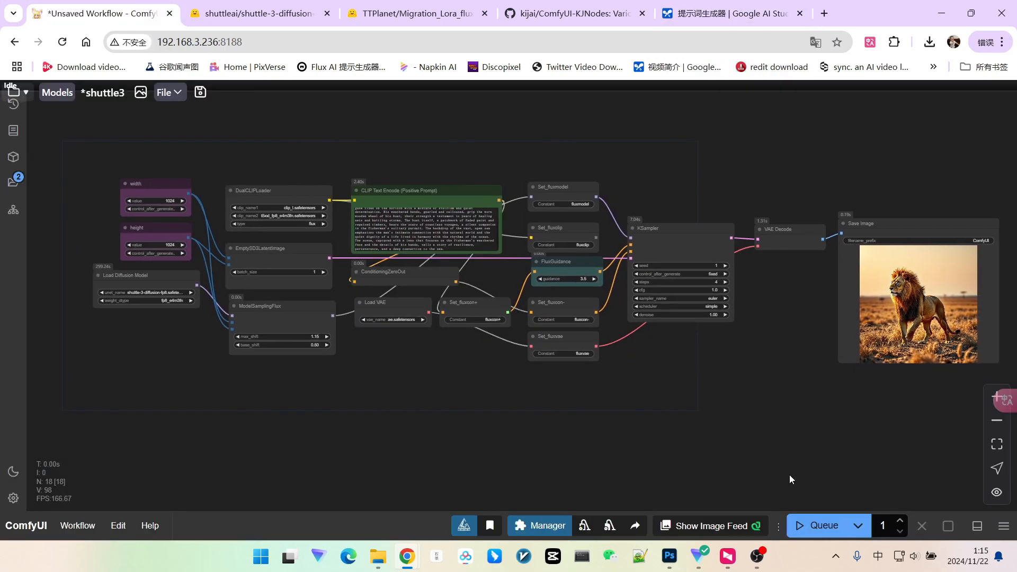
Generate the image from the old fisherman prompt and enlarge the Save Image result
click(813, 522)
drag(797, 424, 776, 423)
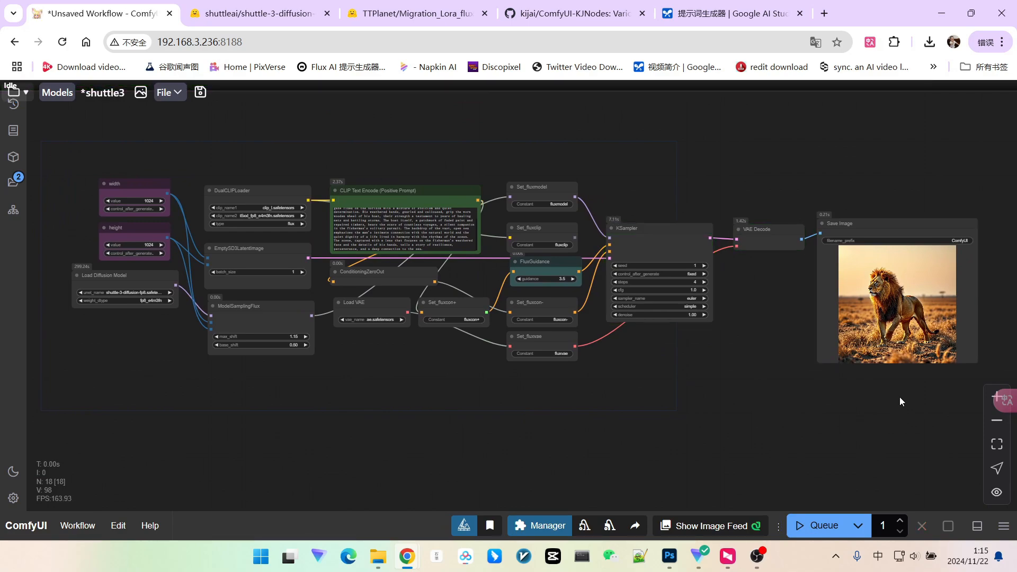
drag(905, 396, 705, 385)
scroll(708, 284, up, 20)
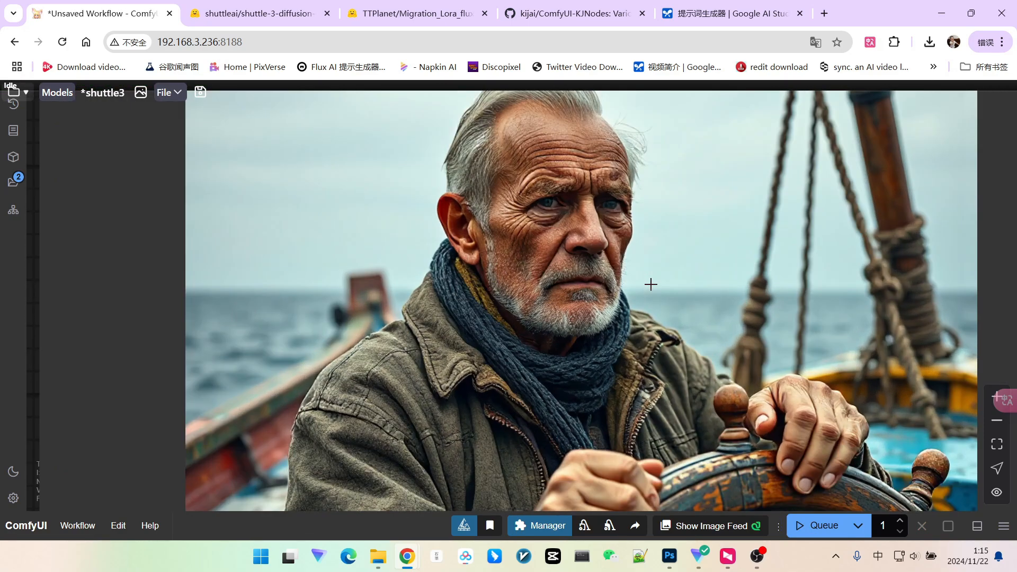
Examine the fisherman's facial wrinkles, beard, hands and the ship's wheel in the generated image
scroll(639, 276, up, 7)
scroll(494, 236, down, 6)
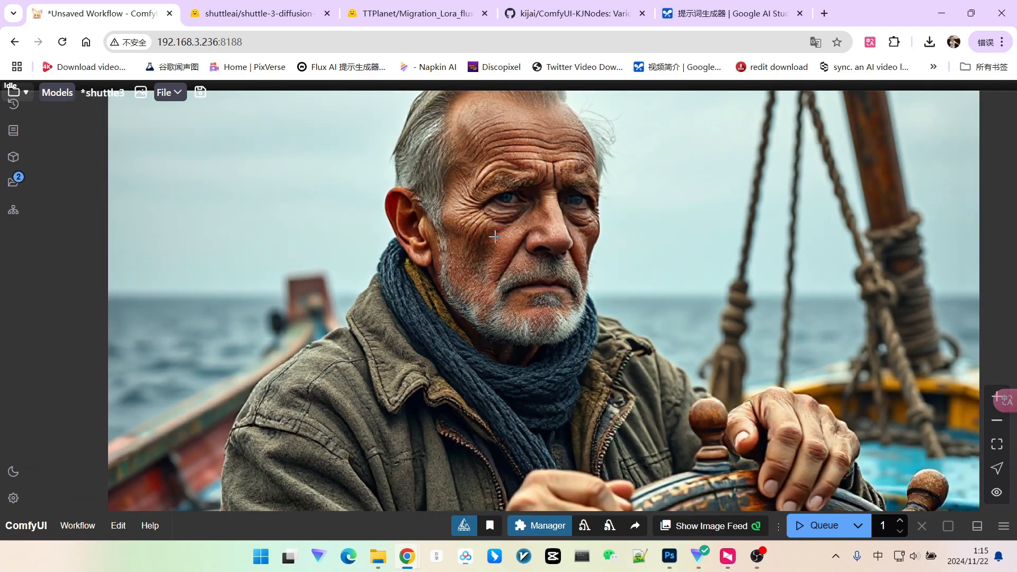
scroll(482, 218, up, 2)
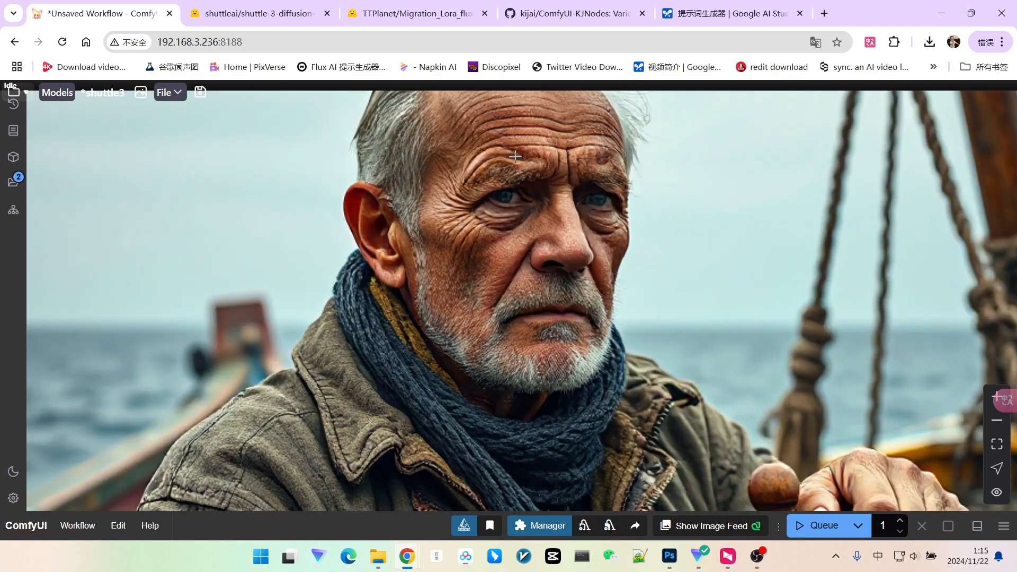
scroll(585, 219, down, 2)
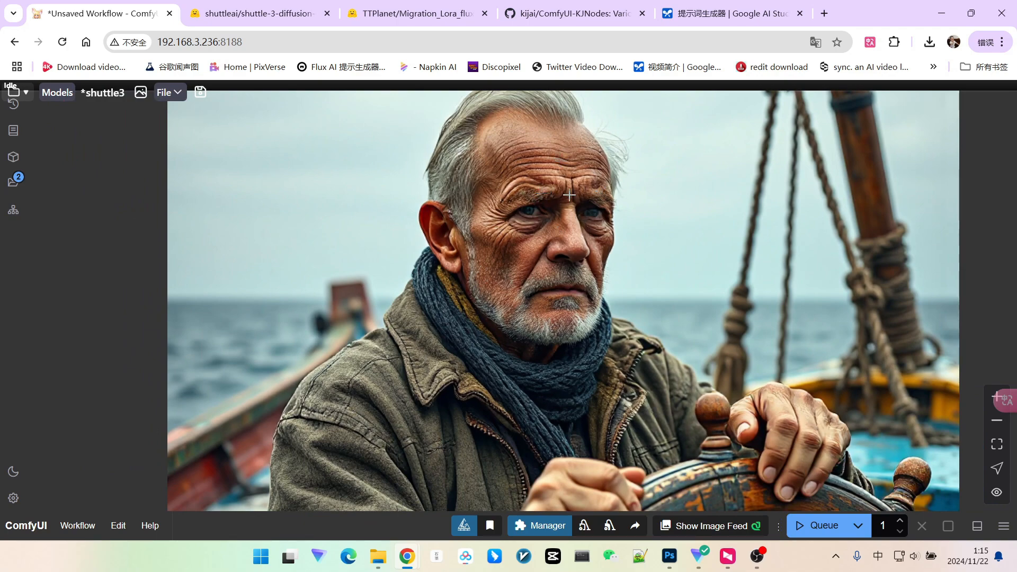
scroll(577, 210, down, 3)
scroll(599, 187, down, 2)
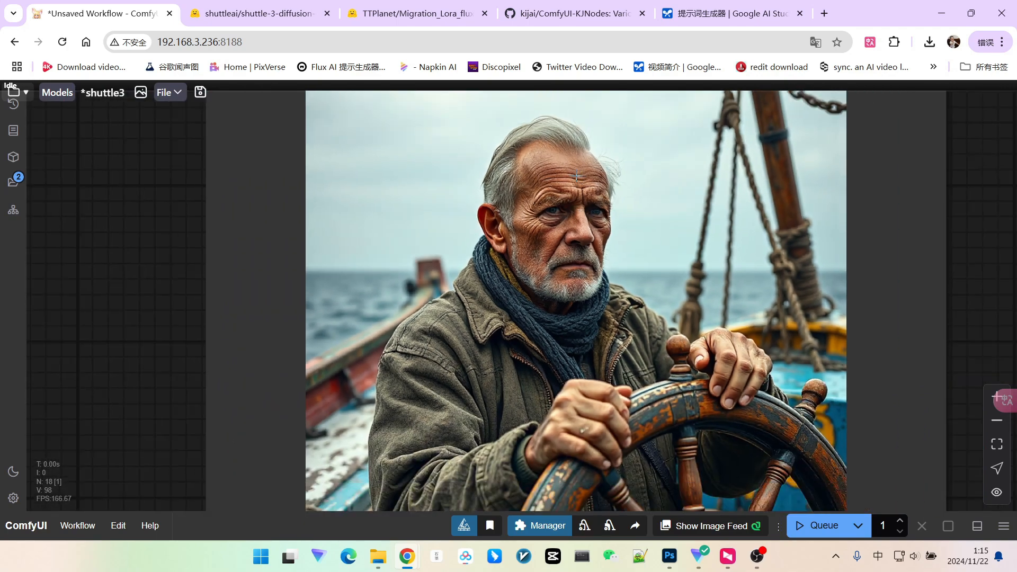
scroll(577, 204, down, 2)
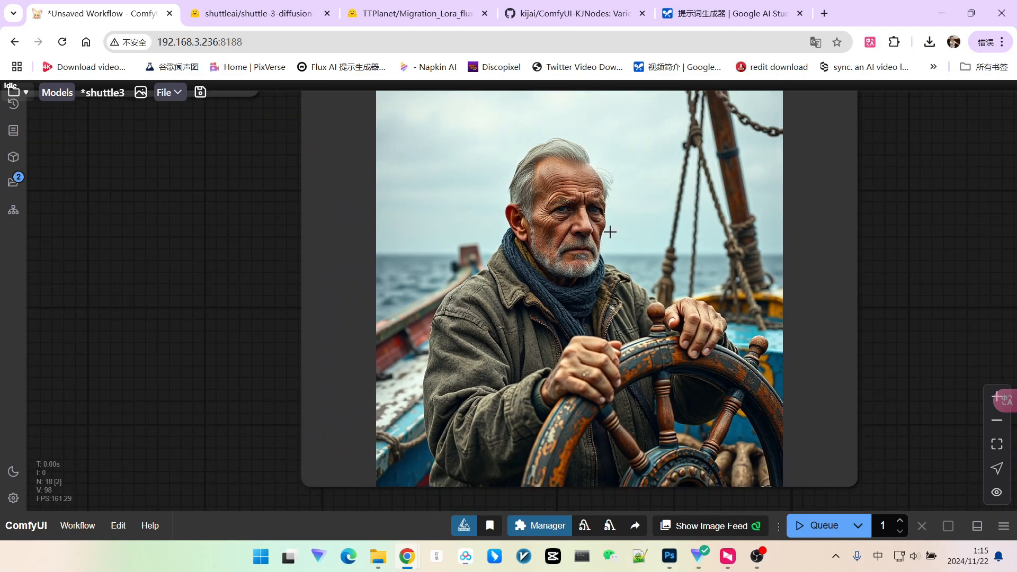
scroll(663, 246, down, 3)
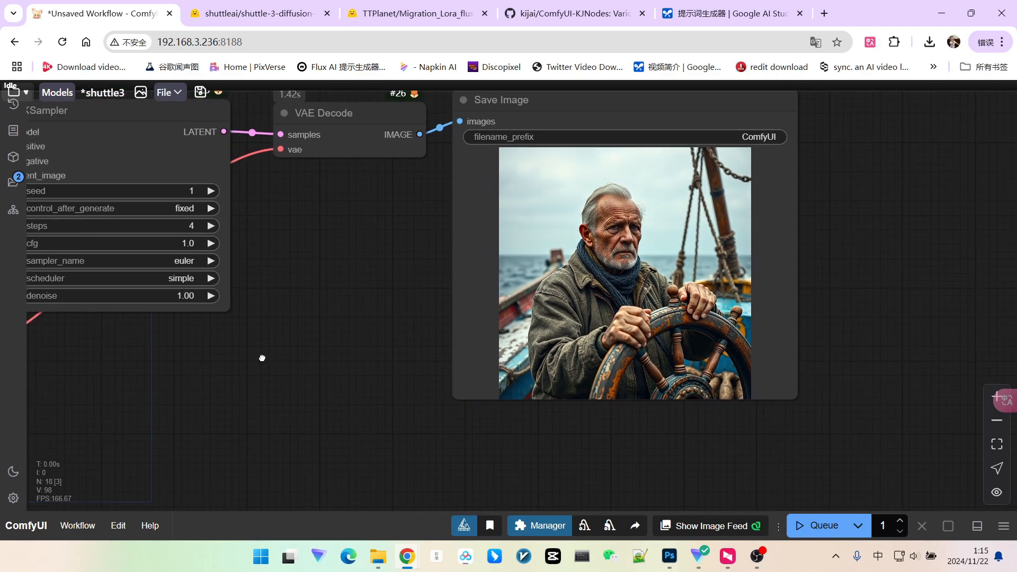
Copy the Tuscan stone farmhouse prompt from Google AI Studio and paste it over ComfyUI's positive prompt
drag(261, 356, 631, 371)
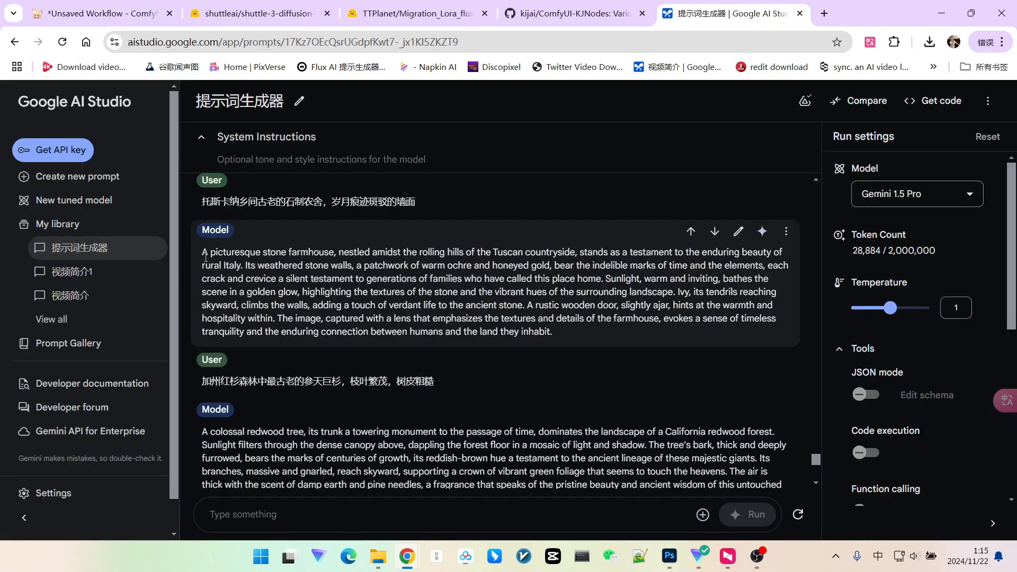
drag(203, 254, 568, 333)
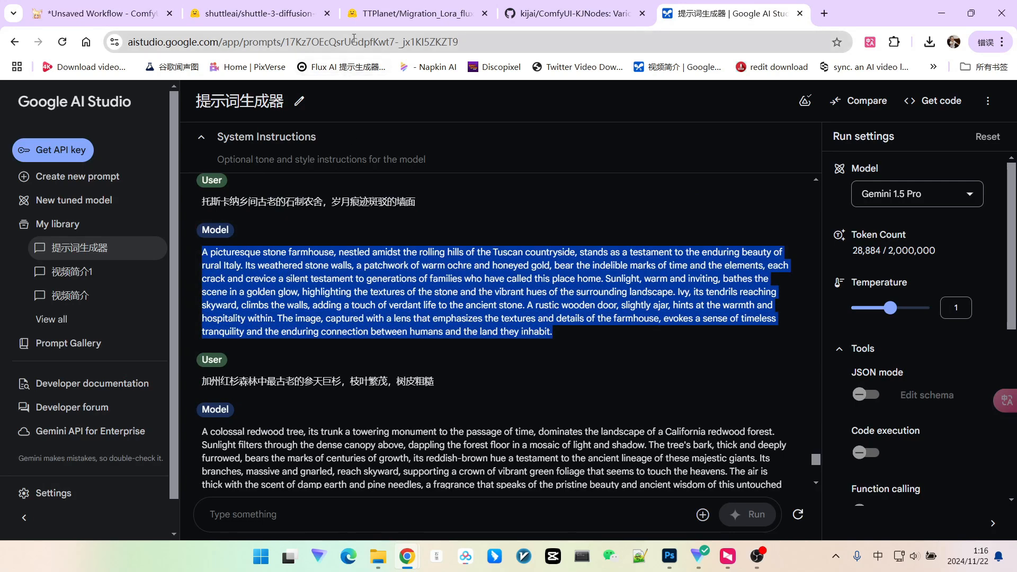
click(108, 16)
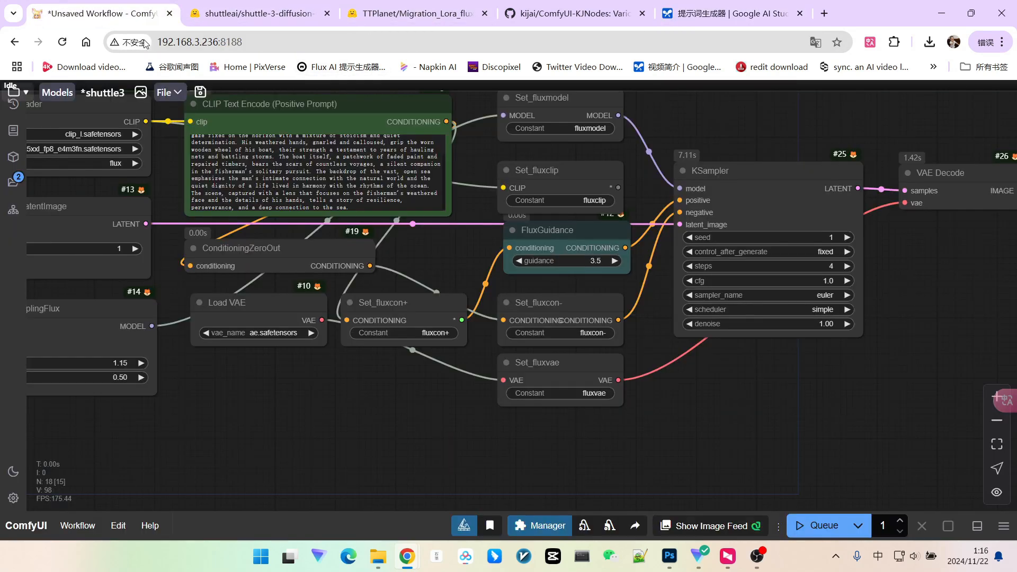
key(ctrl+a)
key(ctrl+v)
scroll(814, 355, down, 4)
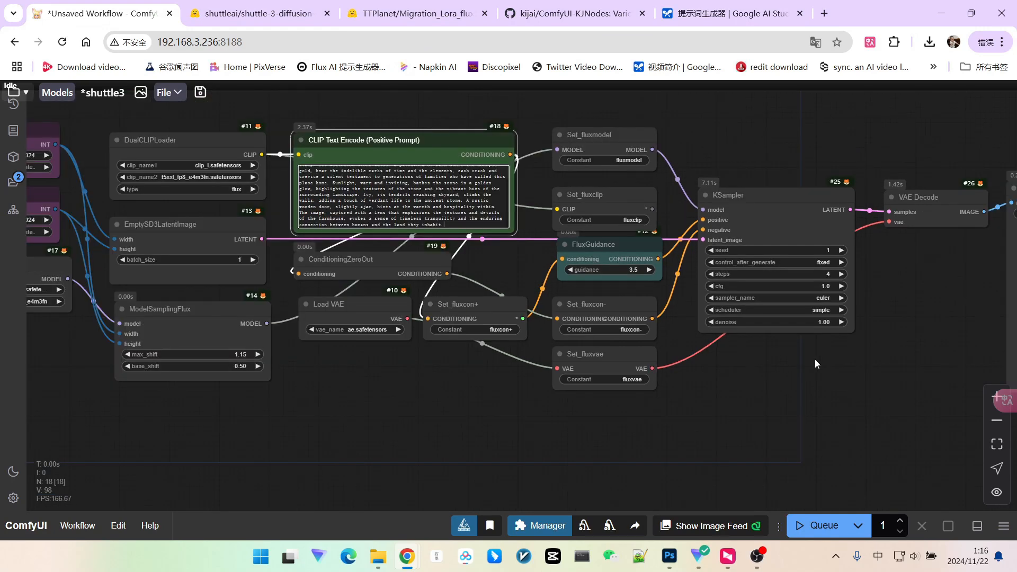
Generate the image from the stone farmhouse prompt and inspect the wall and ivy details up close
drag(872, 408, 683, 373)
scroll(777, 401, down, 2)
click(826, 524)
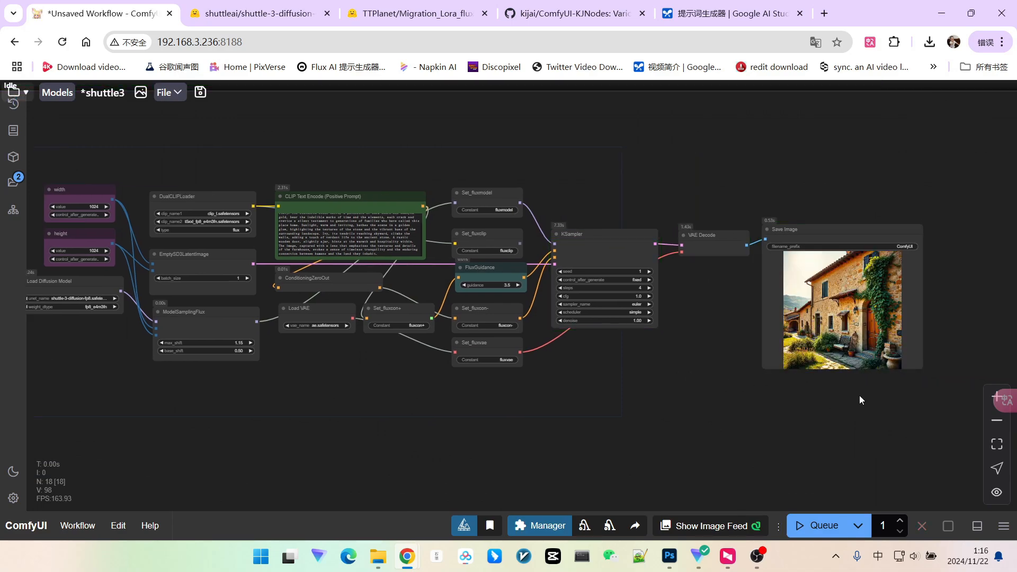
scroll(859, 395, up, 15)
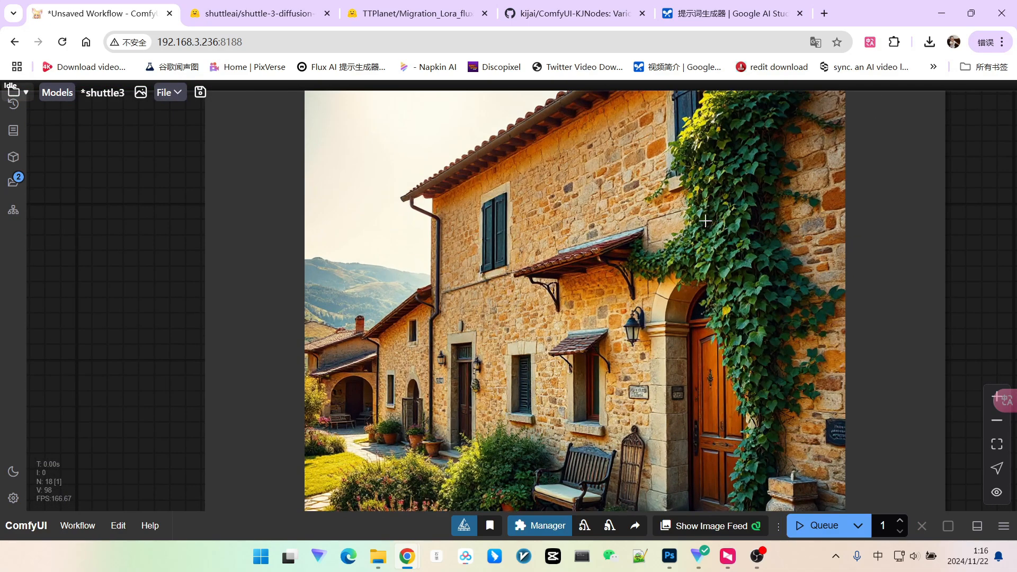
scroll(699, 262, down, 5)
scroll(713, 261, down, 2)
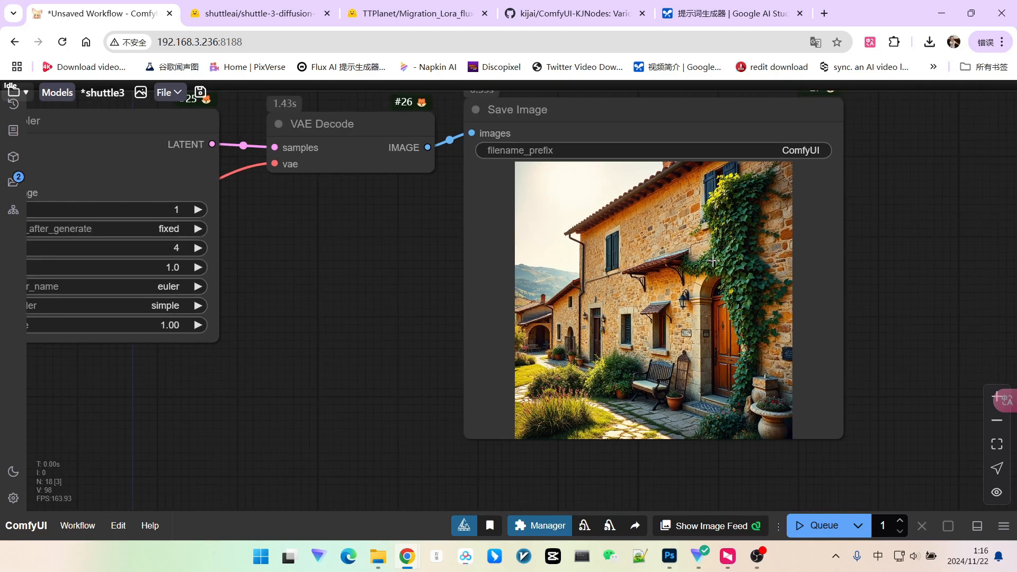
Copy the colossal California redwood tree prompt from Google AI Studio and generate its image in ComfyUI
click(732, 14)
drag(205, 302, 529, 379)
right_click(441, 369)
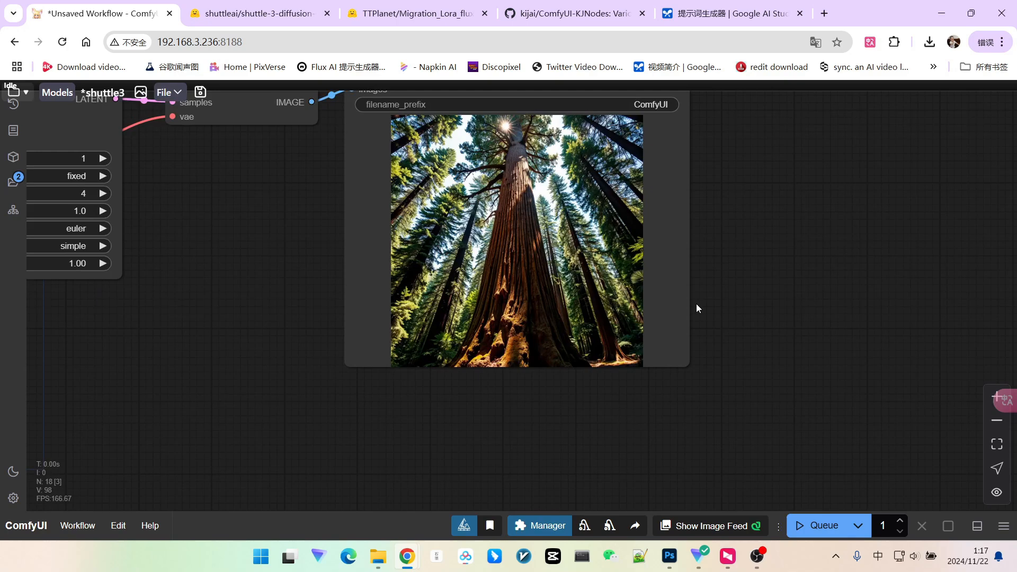
Examine the redwood's bark and the surrounding forest in the Save Image result, and return to the whole workflow
drag(737, 275, 842, 347)
scroll(762, 333, up, 3)
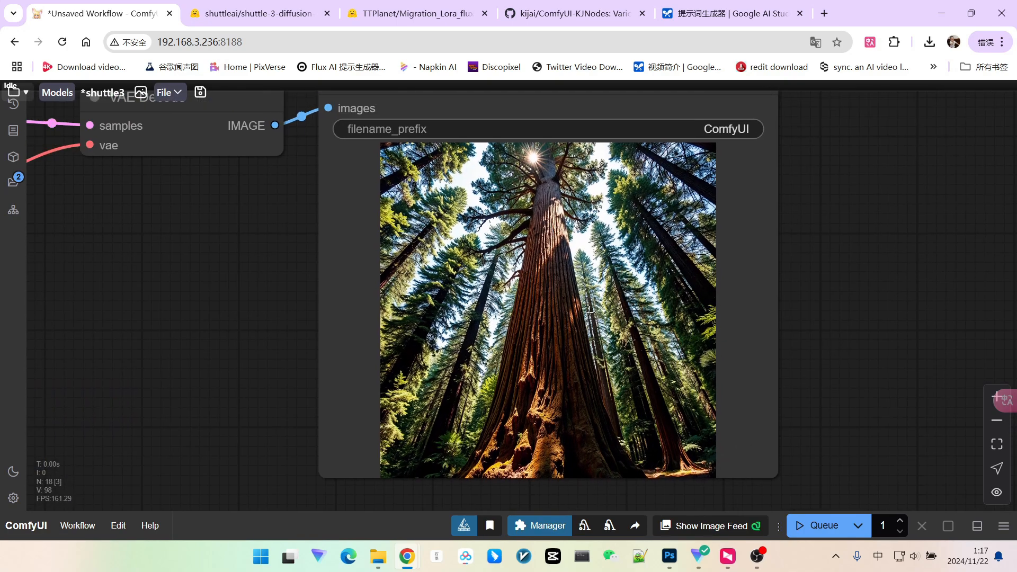
scroll(589, 297, down, 3)
scroll(589, 288, up, 3)
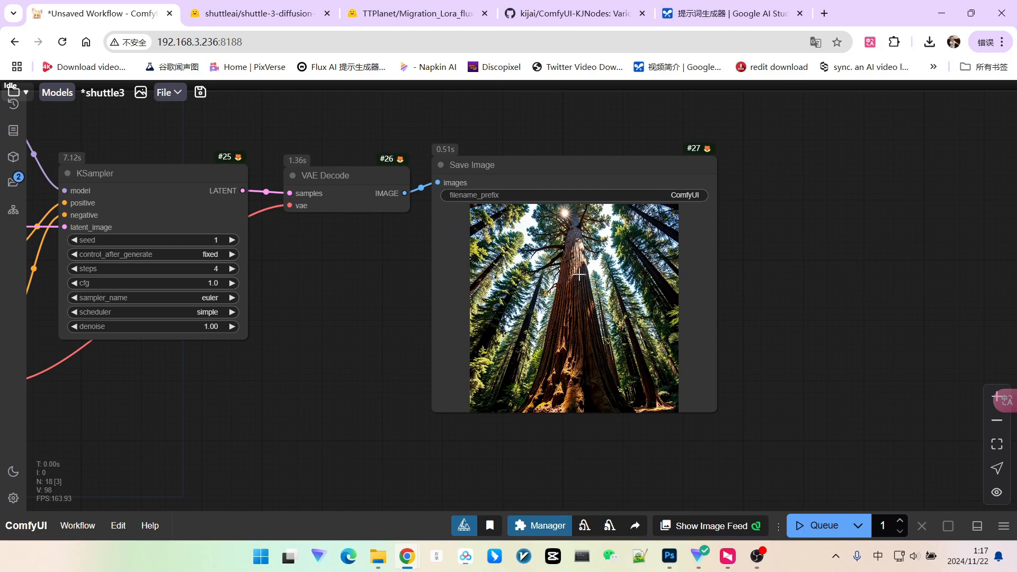
scroll(579, 274, down, 8)
scroll(674, 323, up, 2)
drag(446, 312, 703, 343)
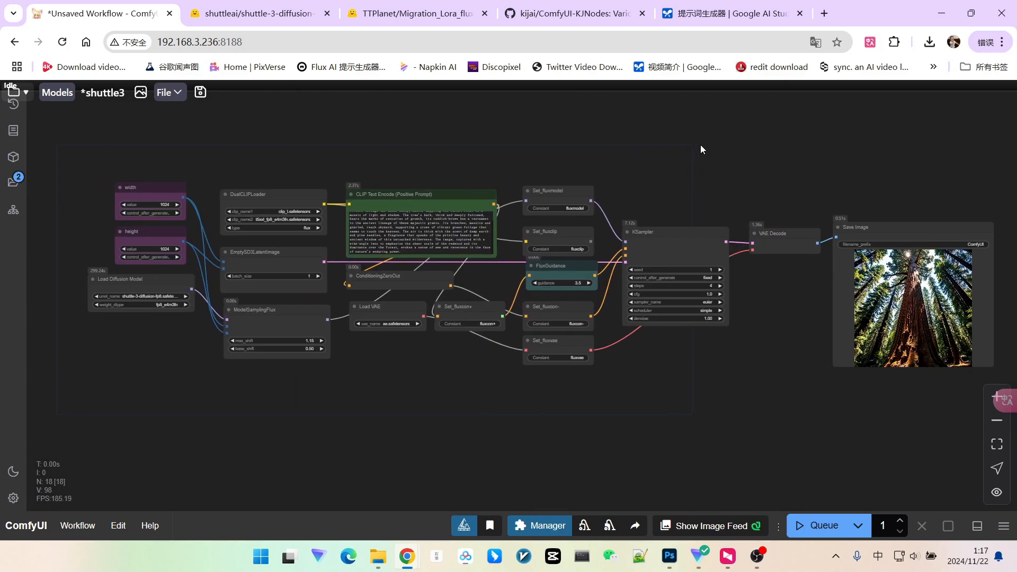
Copy the classic English steam train prompt from Google AI Studio and paste it over ComfyUI's positive prompt
click(674, 18)
scroll(442, 344, up, 1)
triple_click(442, 361)
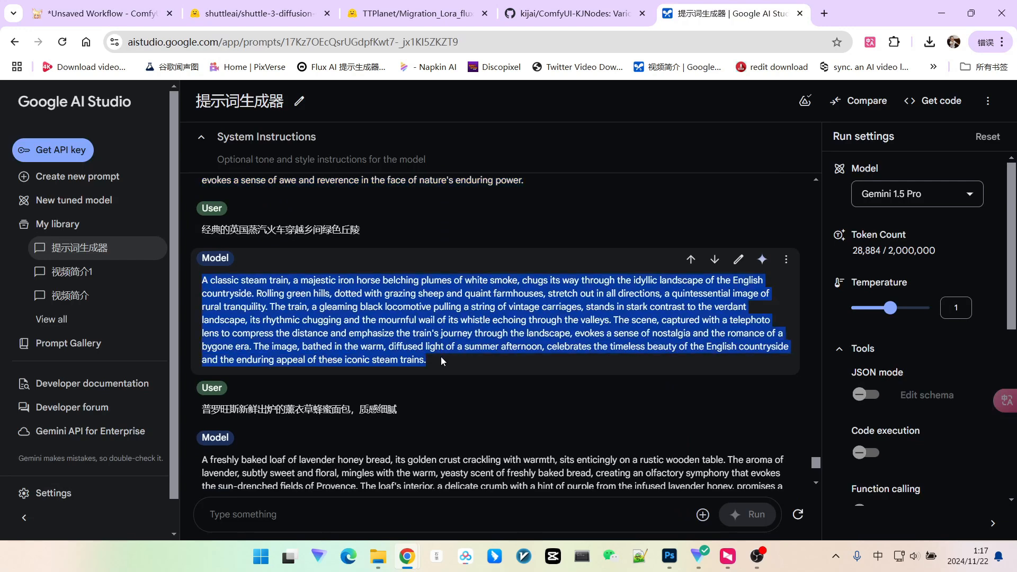
right_click(359, 321)
click(395, 336)
click(100, 14)
drag(469, 233, 262, 135)
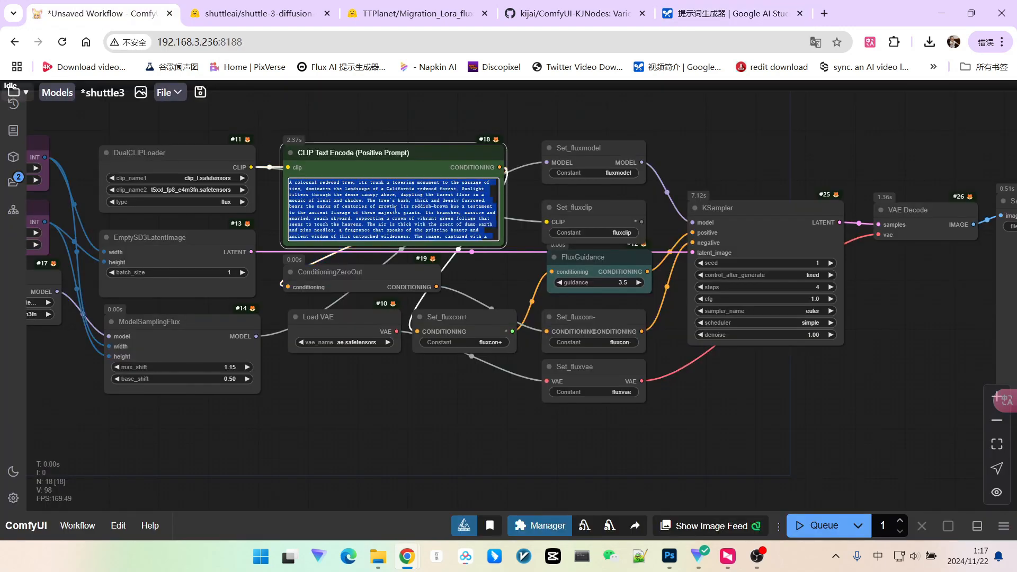
key(ctrl+v)
Generate the image from the steam train prompt and inspect the train, smoke and sheep in the result
click(819, 525)
scroll(706, 420, down, 3)
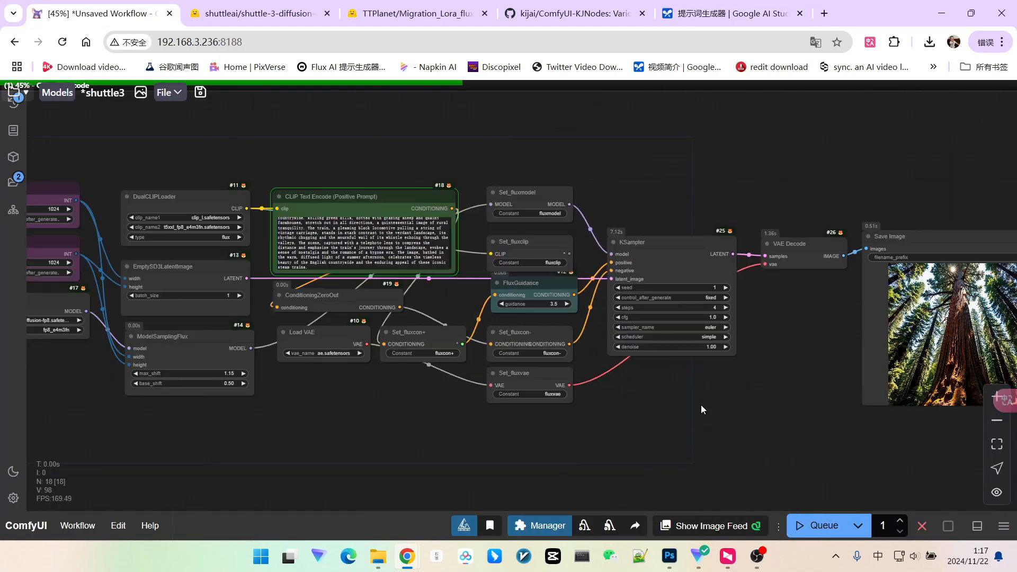
drag(680, 408, 692, 407)
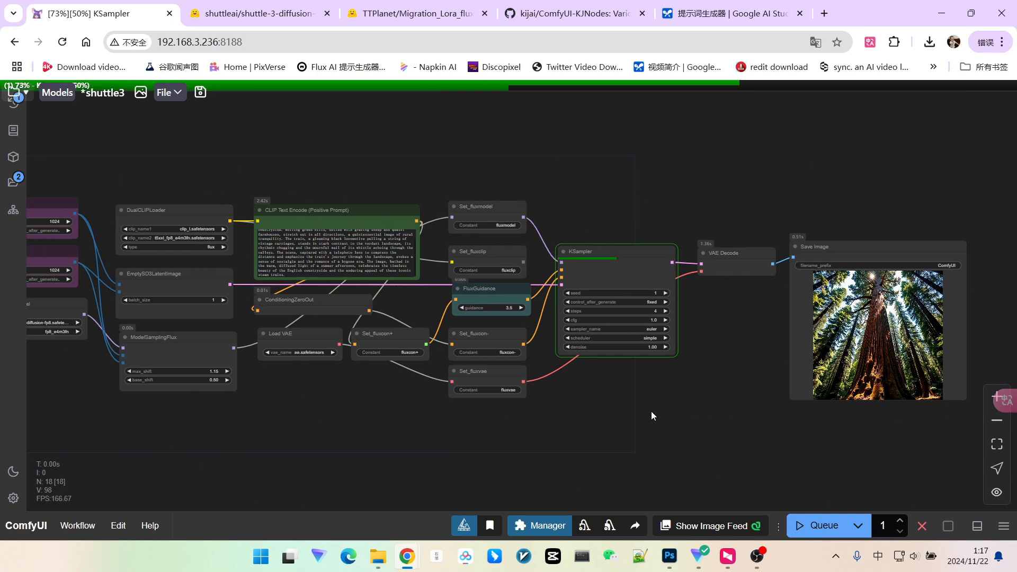
drag(795, 445, 542, 425)
scroll(692, 363, up, 7)
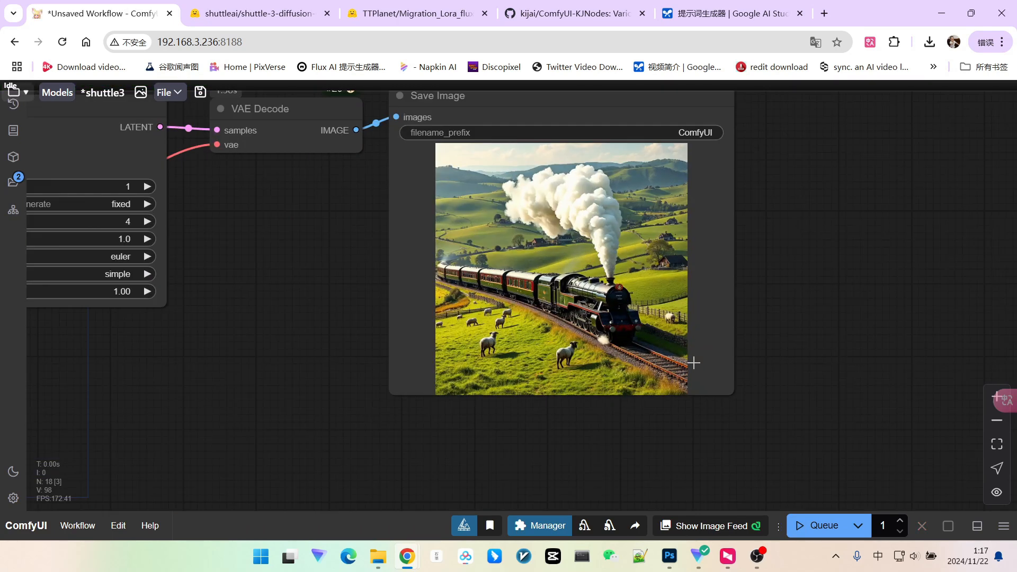
scroll(544, 230, up, 3)
scroll(442, 221, down, 1)
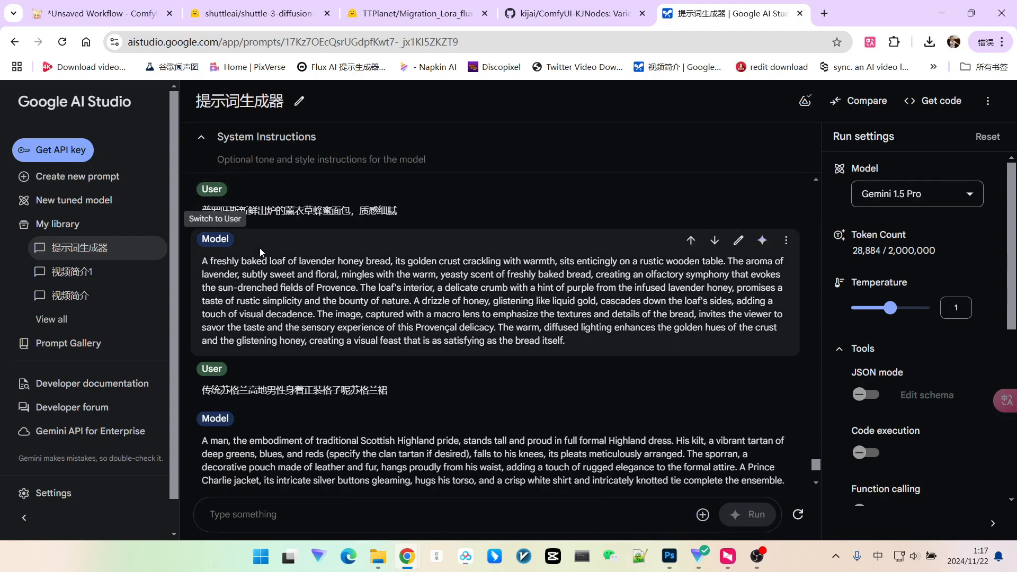
Copy the lavender honey bread prompt from Google AI Studio and generate its image in ComfyUI
key(ctrl+1)
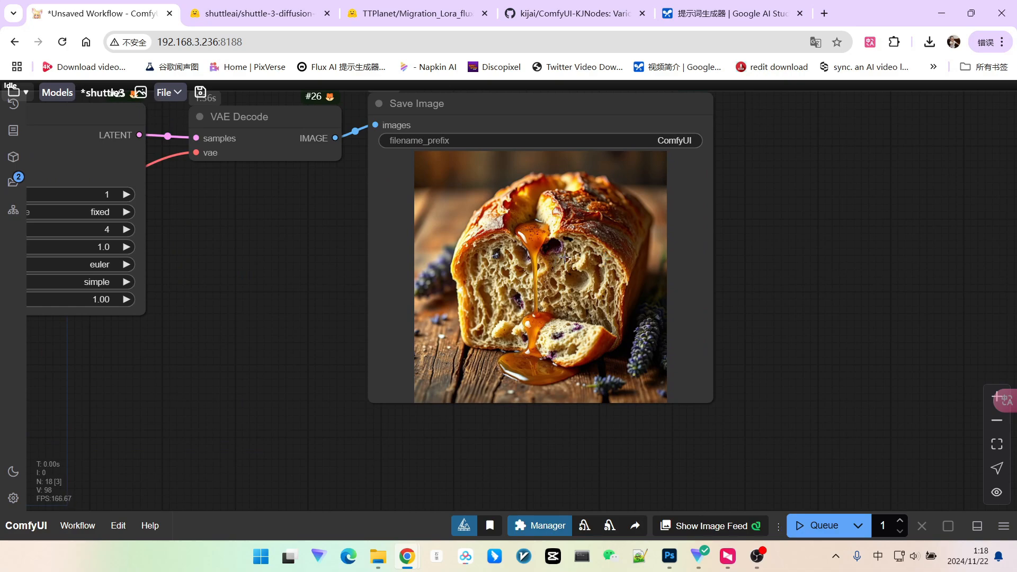
scroll(619, 245, down, 9)
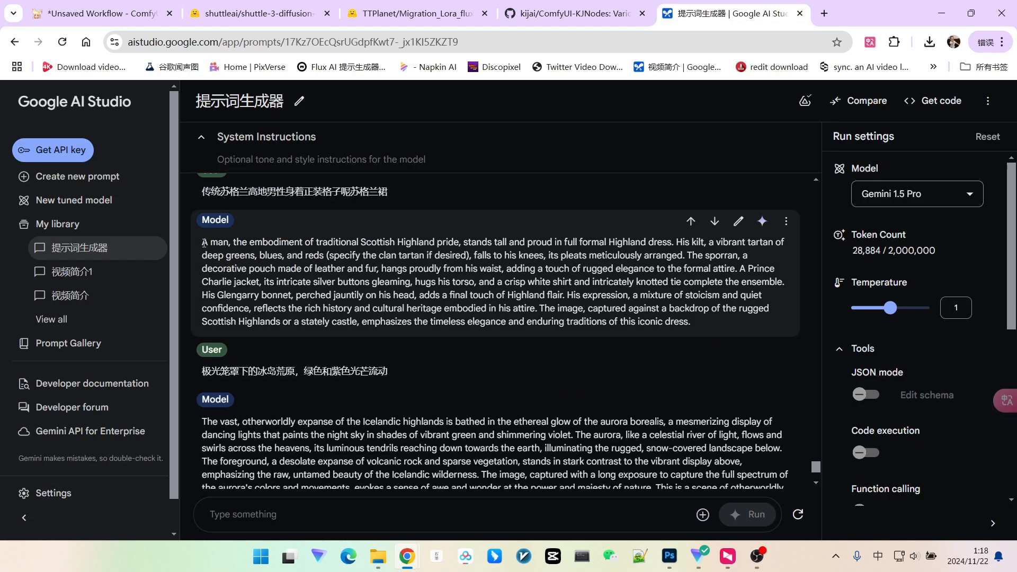
Copy the traditional Scottish Highland man prompt from Google AI Studio and paste it over ComfyUI's positive prompt
triple_click(204, 243)
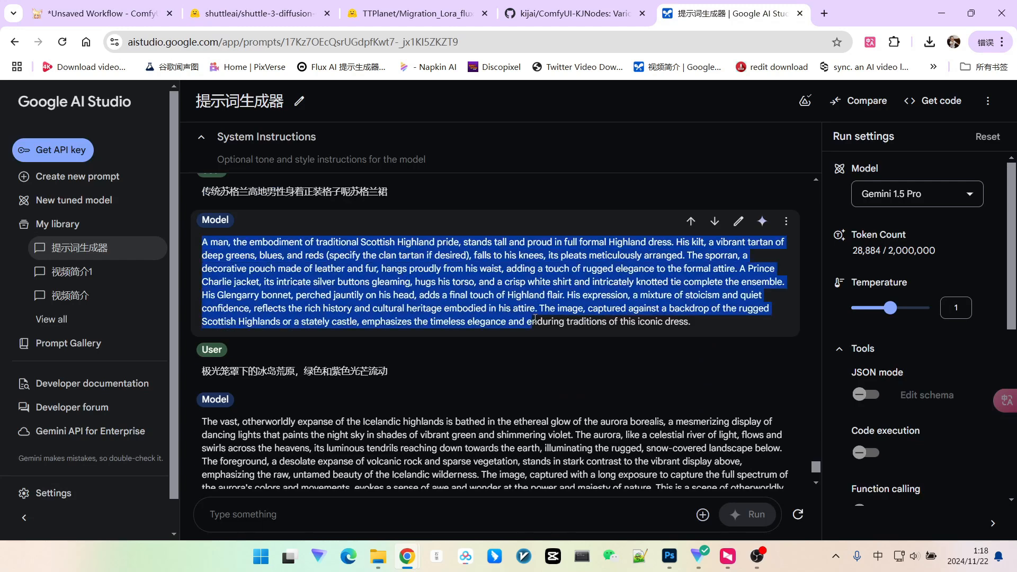
right_click(562, 303)
click(615, 316)
key(ctrl+1)
scroll(332, 249, up, 5)
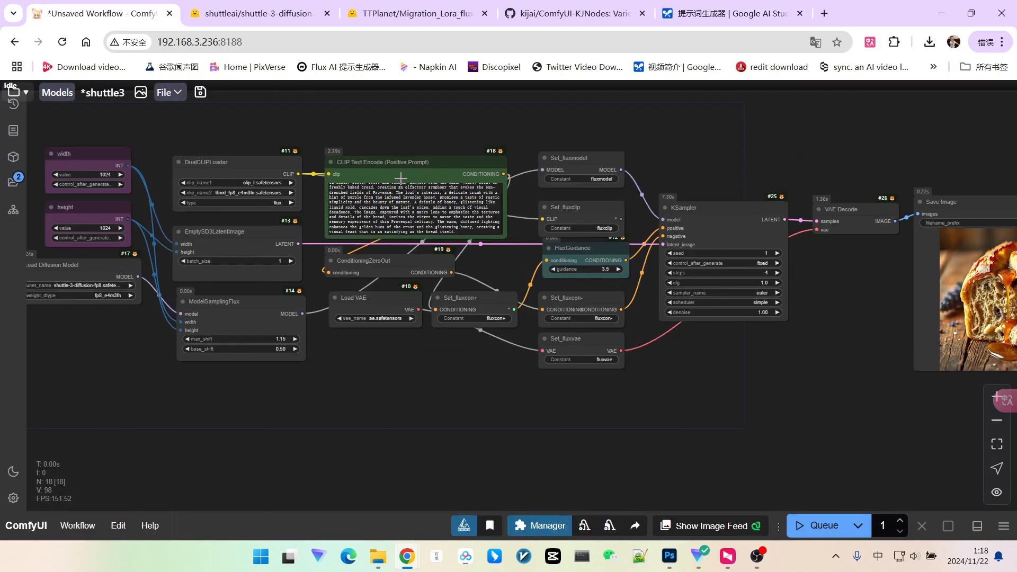
click(481, 252)
key(ctrl+a)
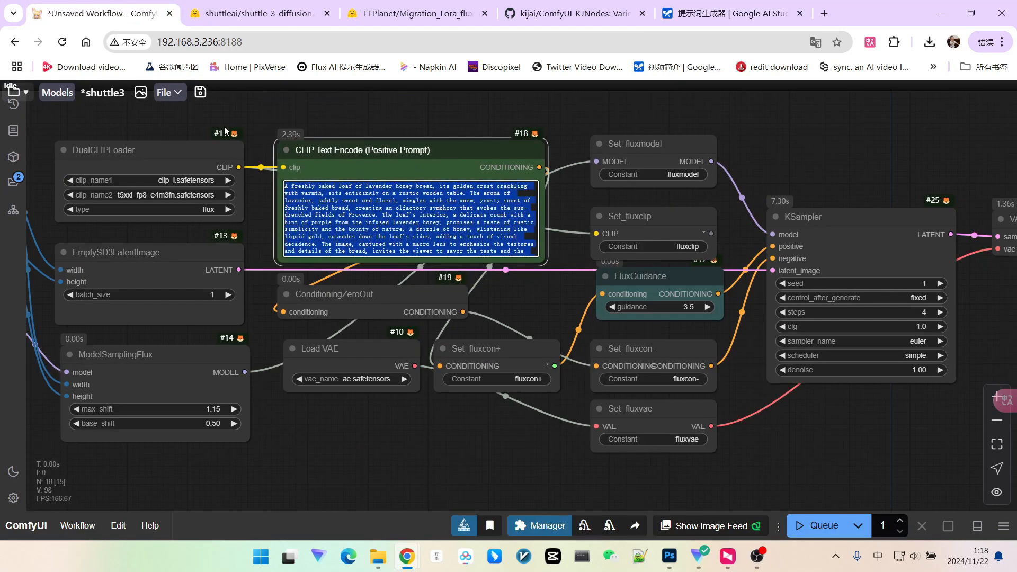
key(ctrl+v)
Generate the image from the Highland man prompt and inspect the man's tartan outfit in the Save Image result
scroll(558, 288, down, 4)
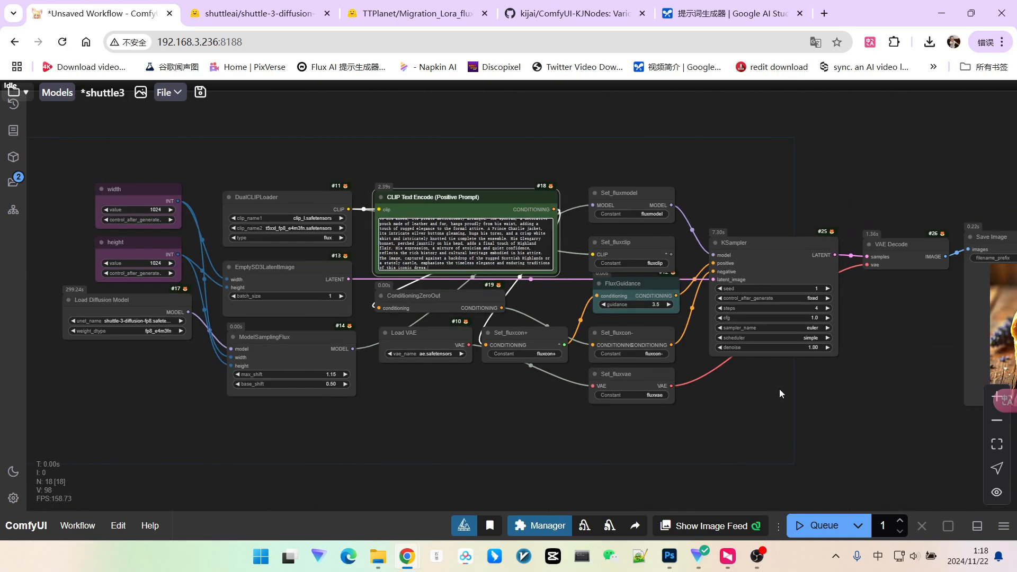
drag(779, 389, 658, 369)
scroll(805, 476, down, 2)
click(817, 514)
drag(819, 425, 736, 432)
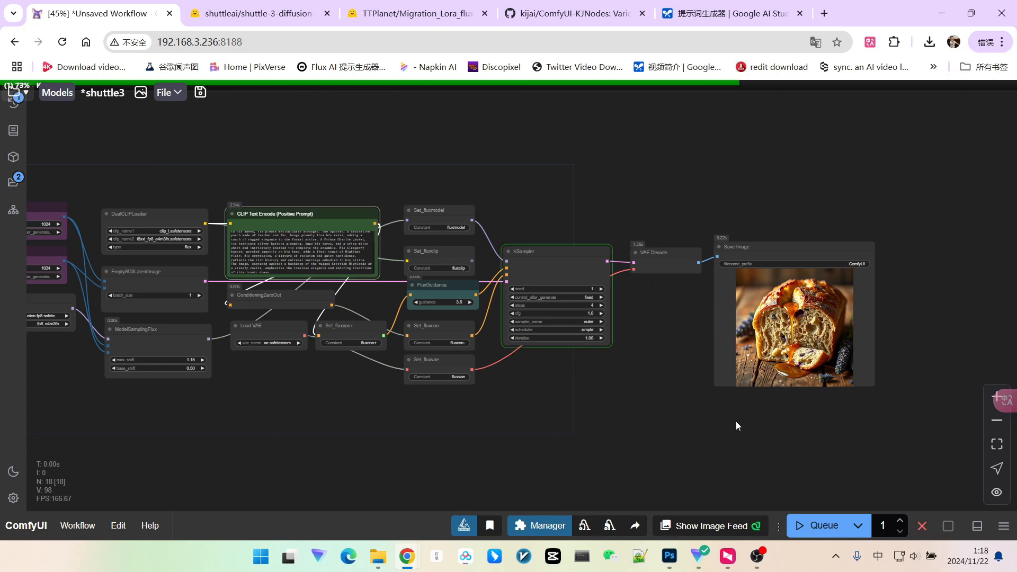
scroll(736, 425, up, 10)
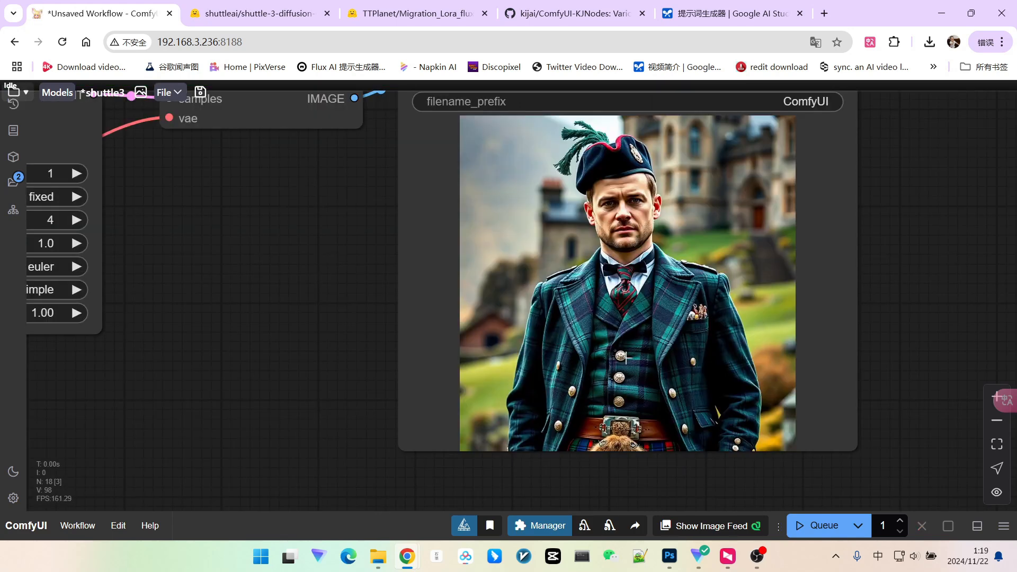
scroll(633, 346, down, 5)
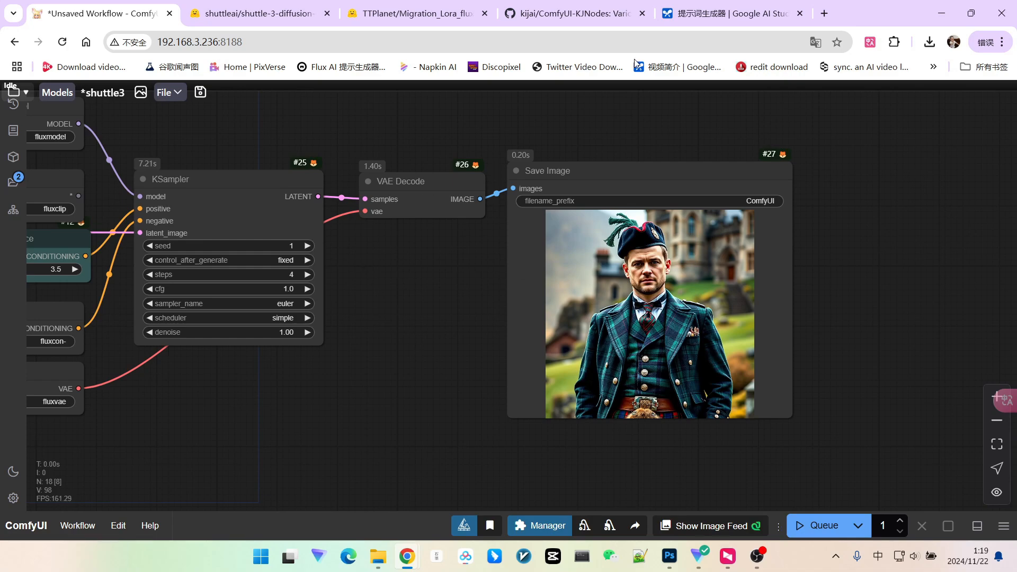
Copy the Icelandic highlands aurora prompt from Google AI Studio and generate its image in ComfyUI
click(731, 13)
scroll(424, 318, down, 3)
drag(202, 289, 493, 369)
key(ctrl+1)
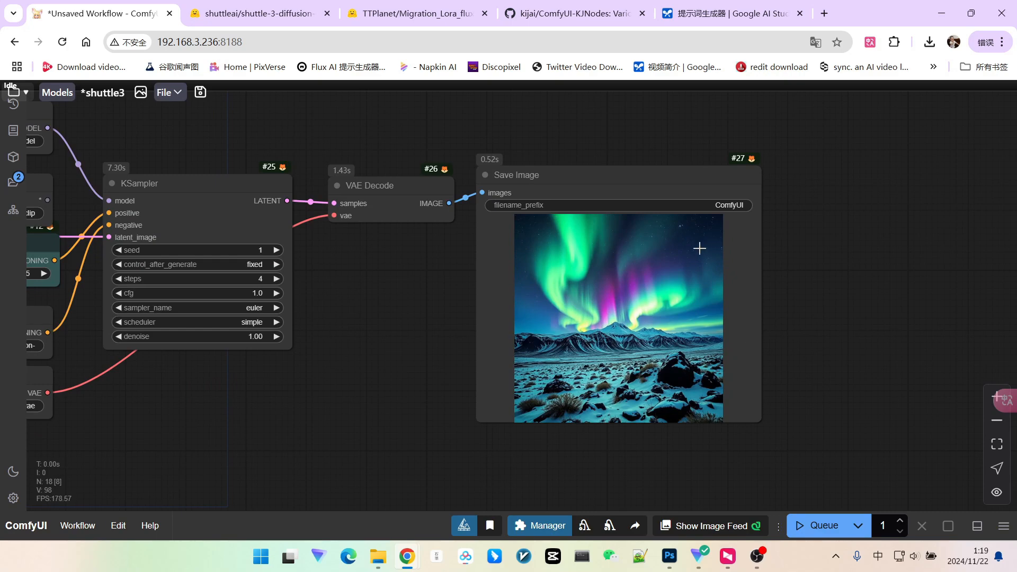
Copy the ancient Greek marble statue prompt from Google AI Studio, generate its image in ComfyUI and view the result
click(700, 13)
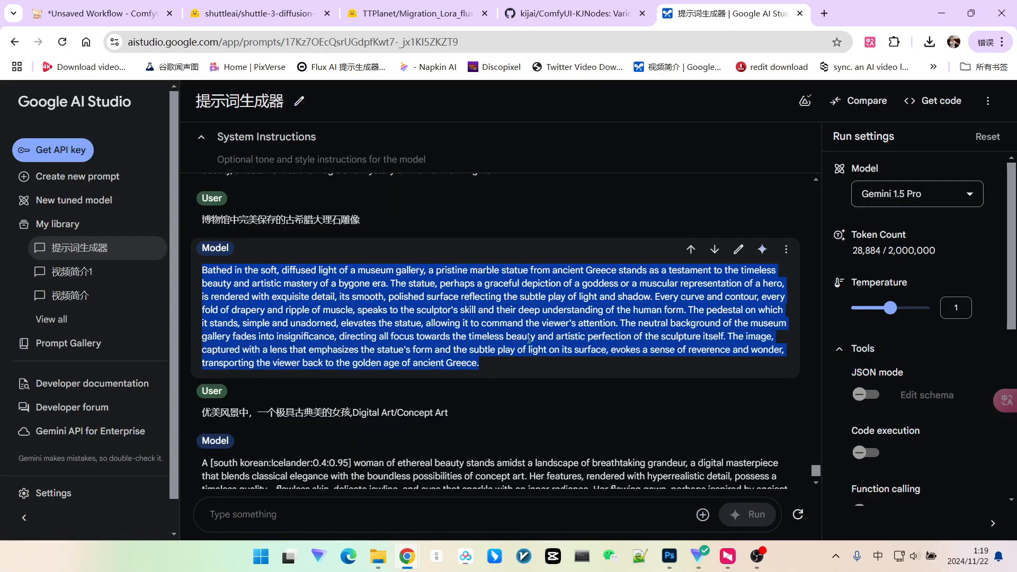
key(ctrl+1)
scroll(608, 271, down, 2)
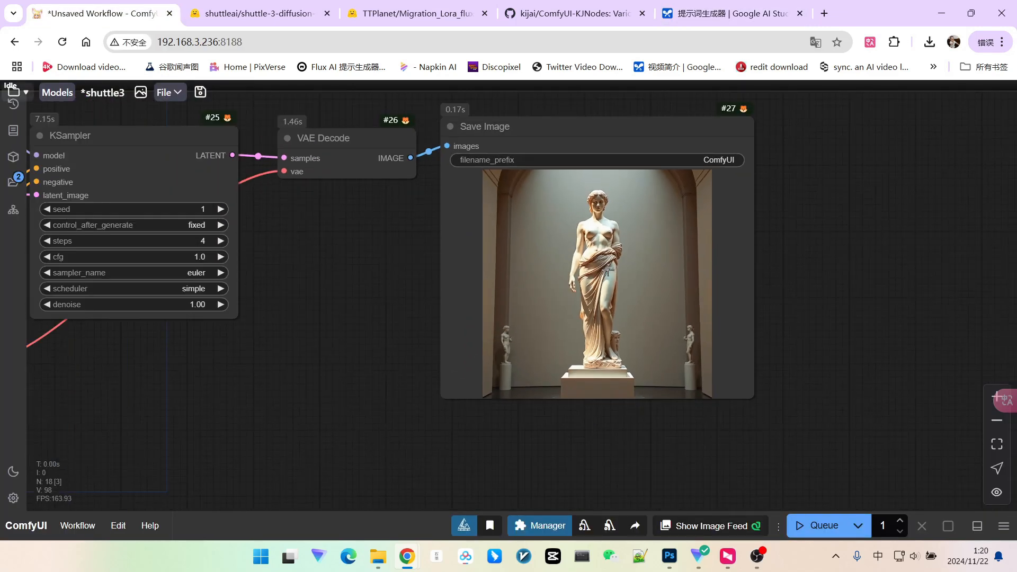
scroll(608, 271, down, 2)
Copy the ethereal classical woman concept-art prompt from Google AI Studio and paste it over ComfyUI's positive prompt
key(ctrl+5)
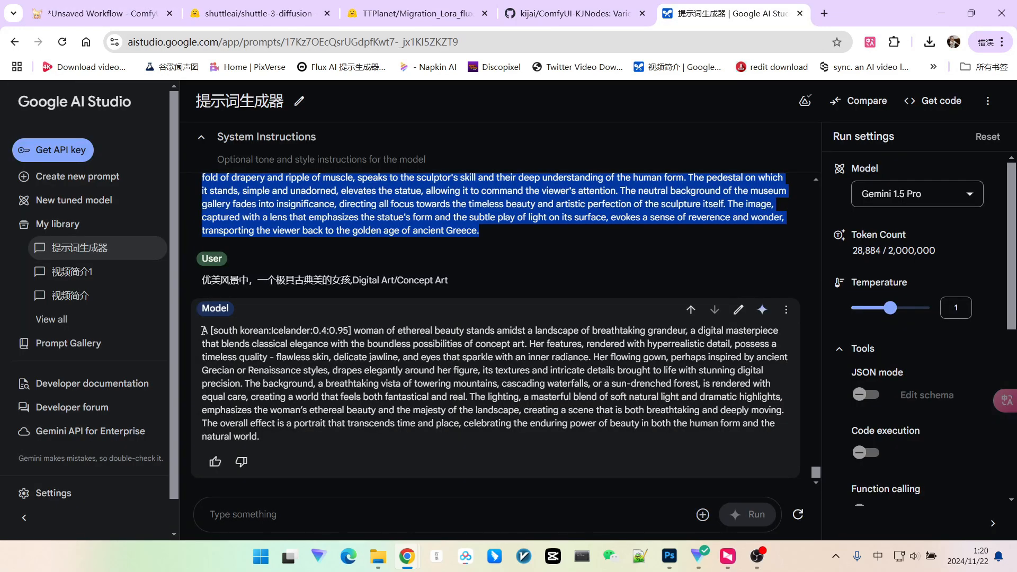
drag(204, 330, 283, 451)
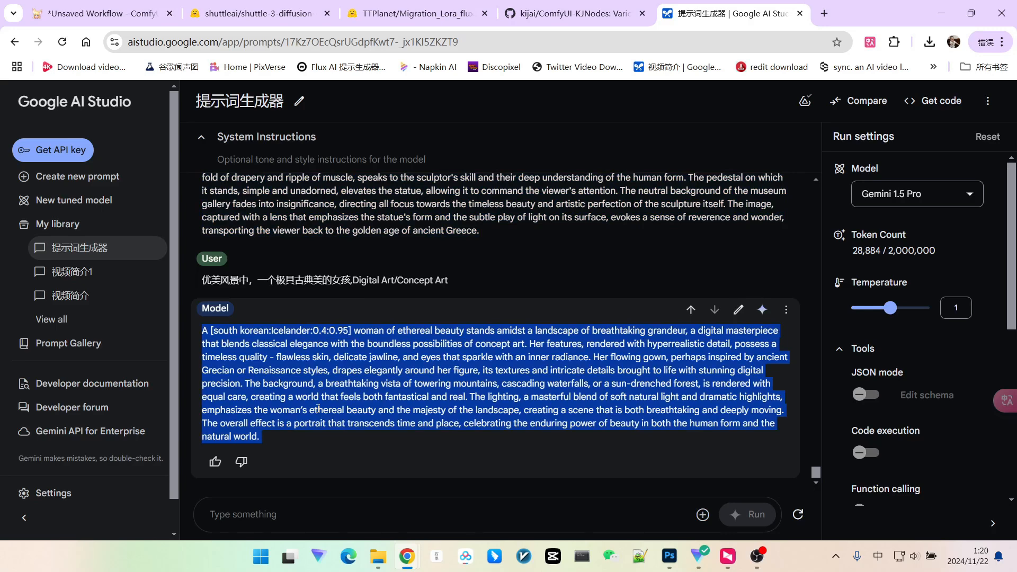
click(99, 9)
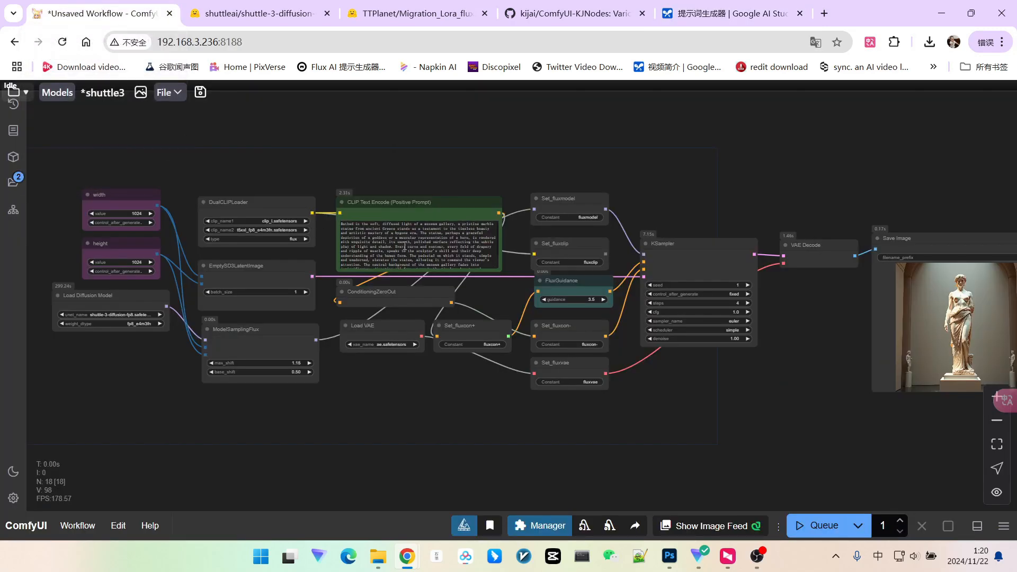
click(431, 243)
key(ctrl+a)
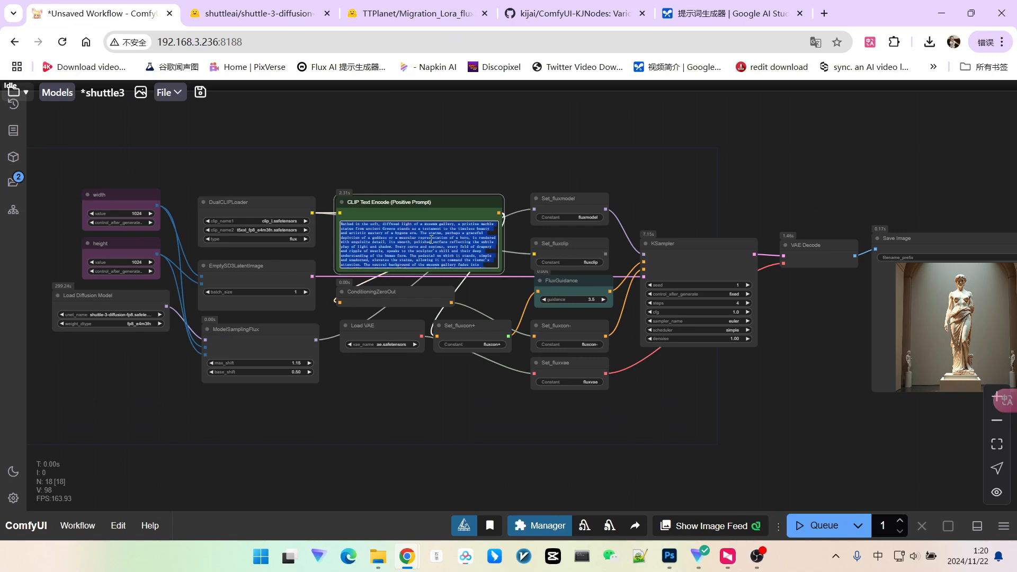
key(ctrl+v)
Generate the image from the classical woman prompt and bring the Save Image result into view
scroll(716, 409, down, 1)
scroll(716, 409, down, 2)
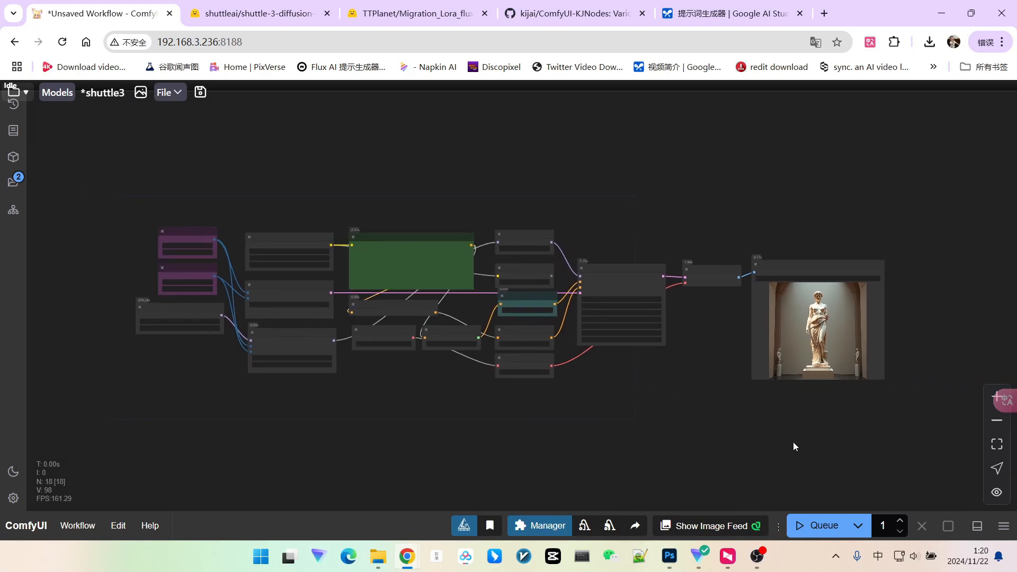
key(ctrl+Return)
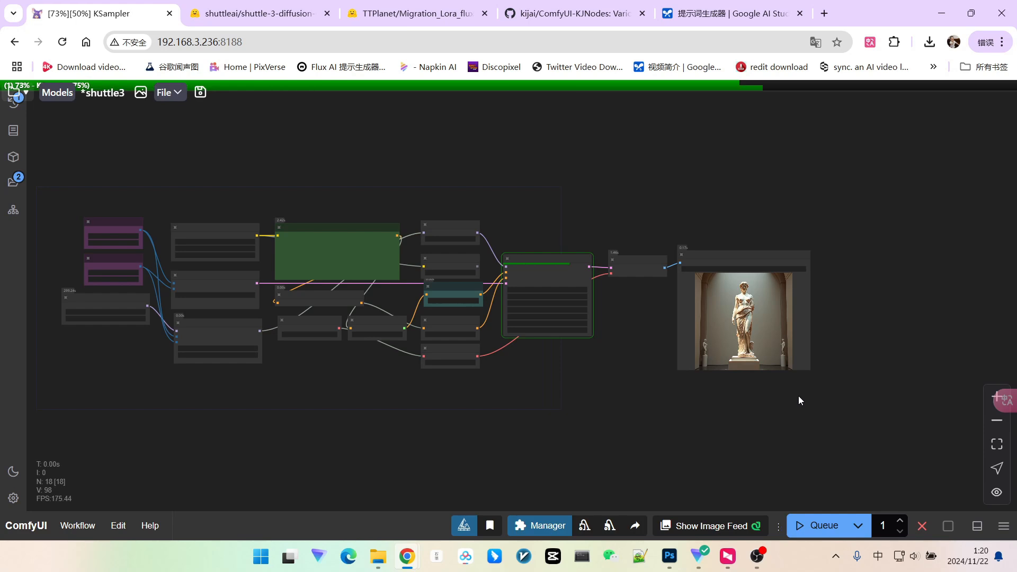
scroll(807, 314, up, 10)
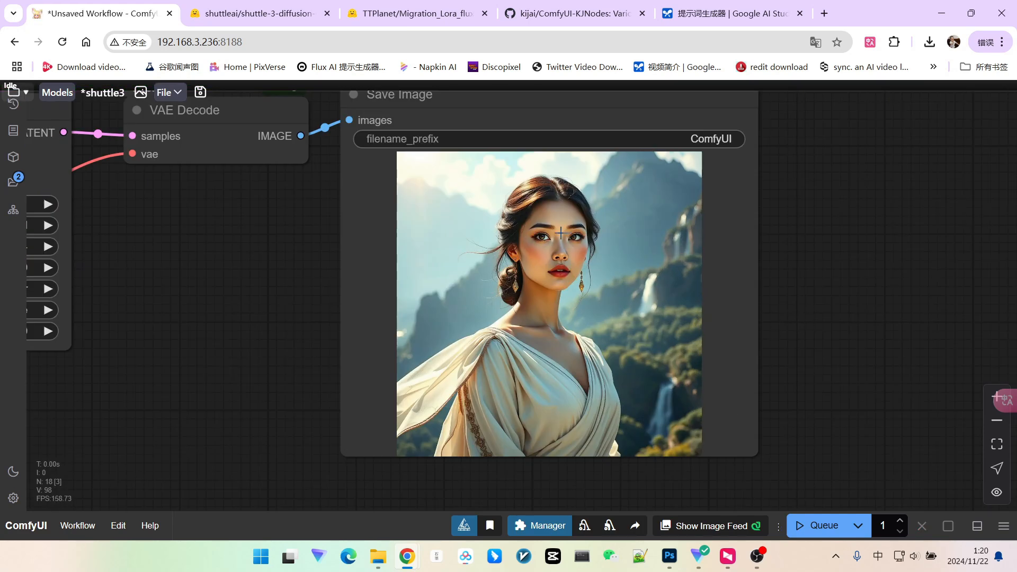
Examine the woman's eyes, skin, hair and earrings up close in the generated portrait, and compare with the whole image
scroll(535, 236, up, 15)
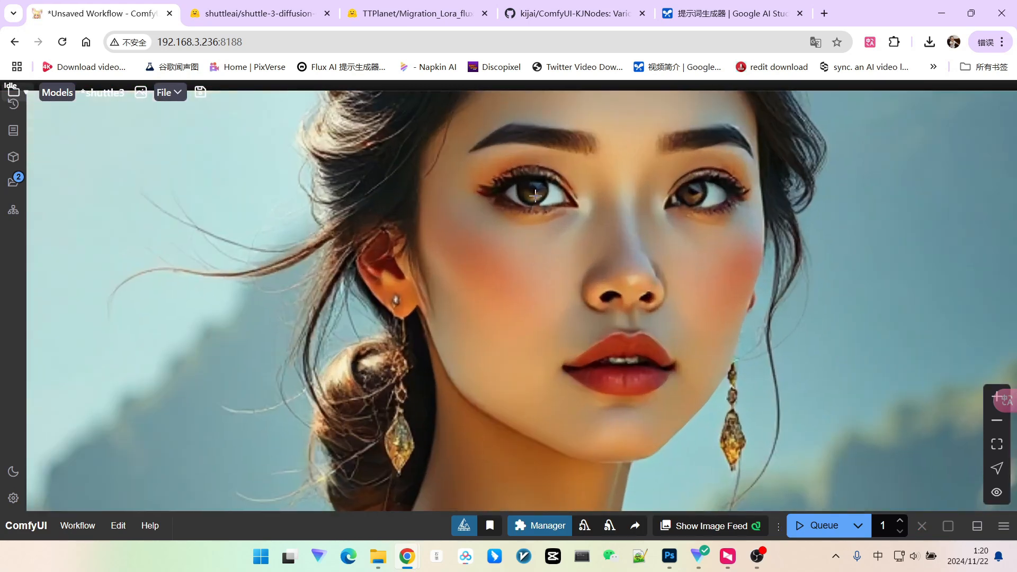
scroll(535, 196, down, 4)
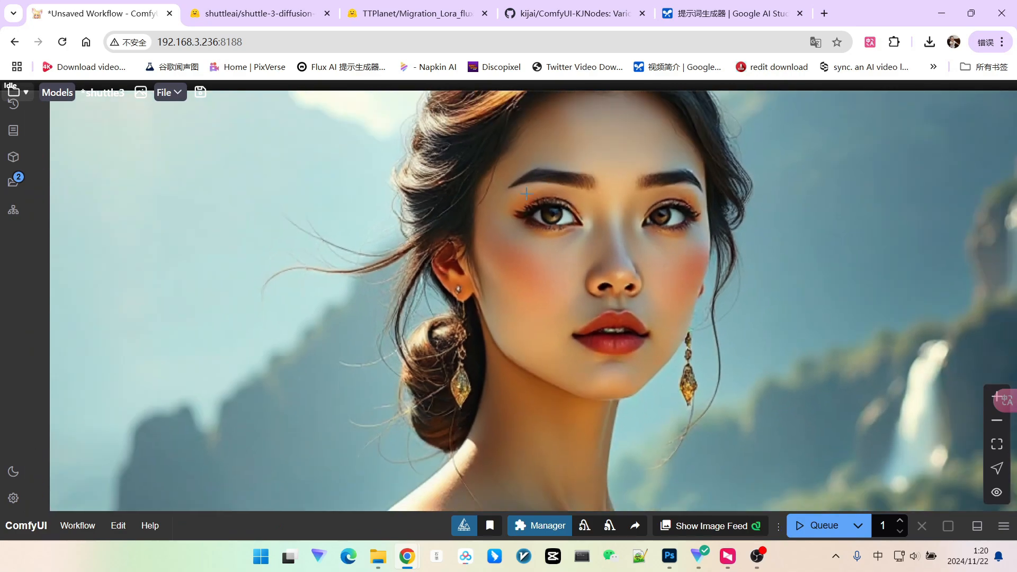
scroll(556, 192, up, 2)
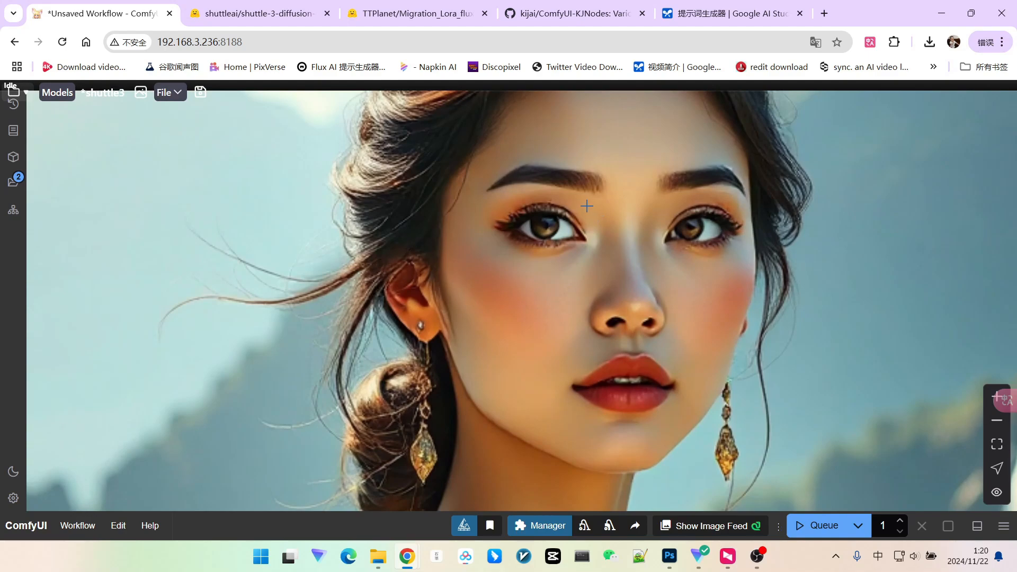
scroll(586, 206, down, 6)
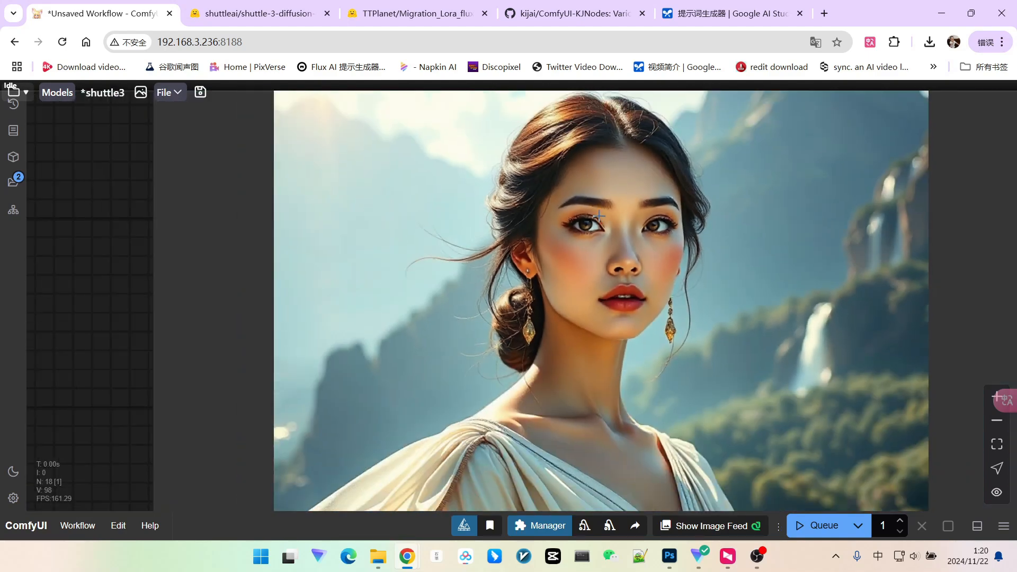
scroll(614, 218, up, 3)
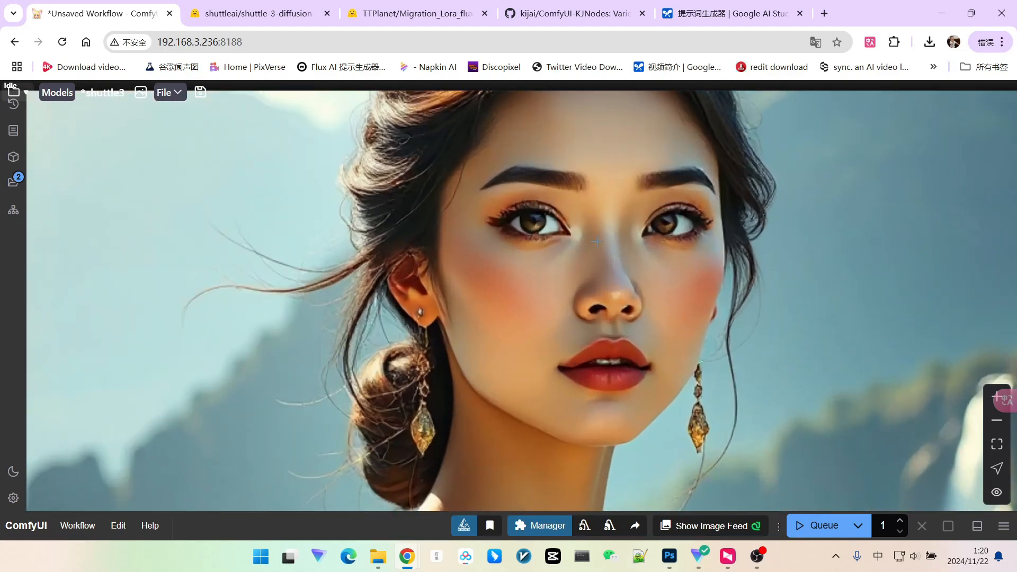
scroll(596, 241, down, 8)
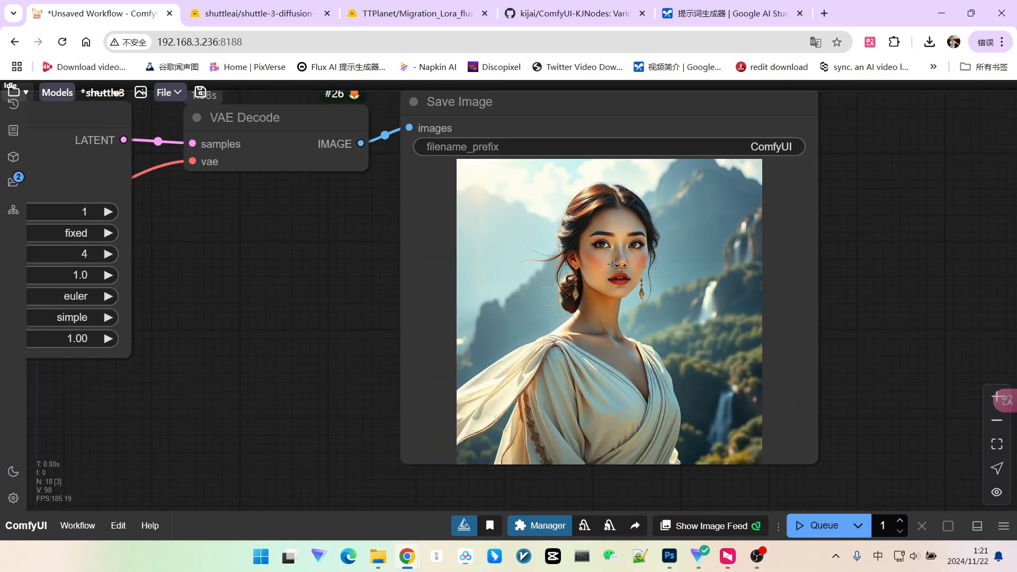
scroll(621, 261, up, 2)
Set the FluxGuidance node's guidance to 2.5 and generate the portrait again
scroll(630, 258, down, 6)
drag(338, 373, 660, 342)
scroll(309, 220, up, 2)
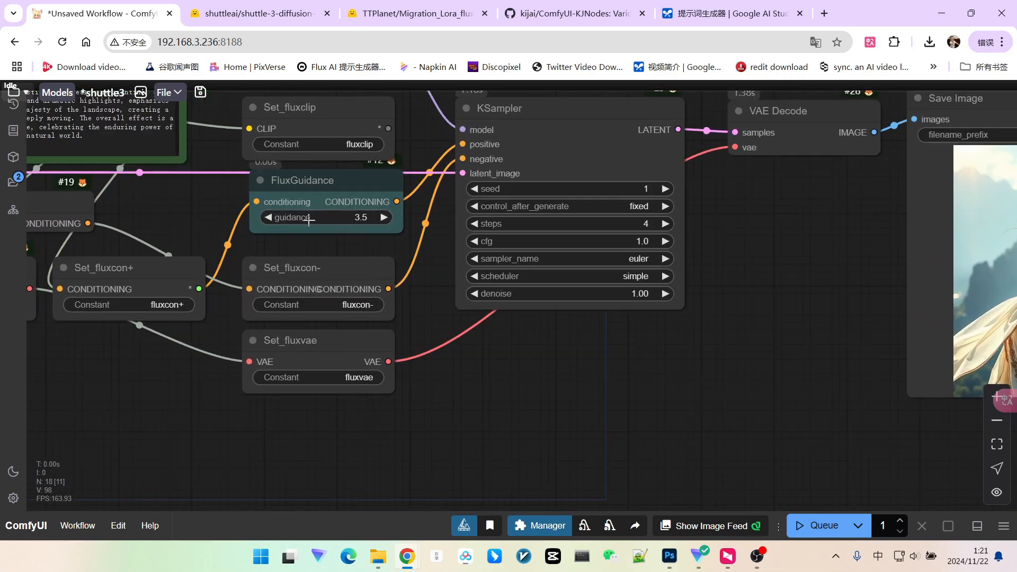
click(364, 218)
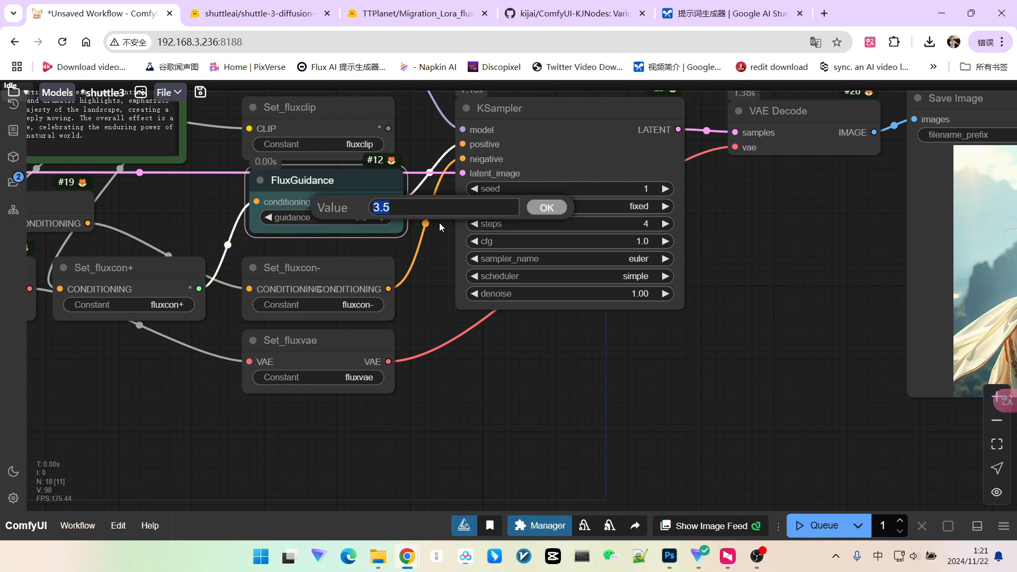
text(2.5)
click(540, 208)
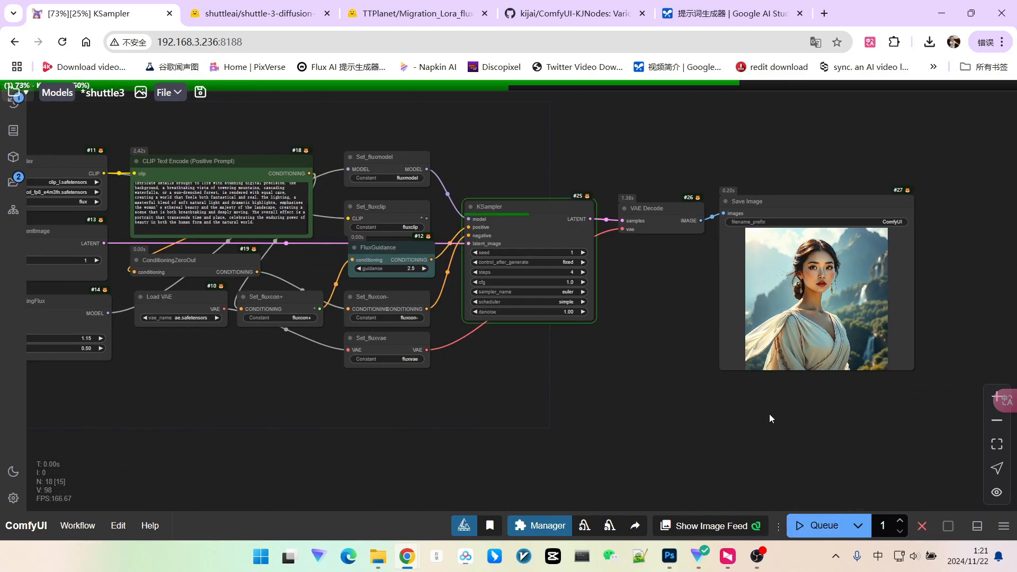
Inspect the woman's face and gown in the portrait generated with guidance 2.5
drag(770, 415, 618, 405)
scroll(688, 279, up, 13)
scroll(664, 270, up, 3)
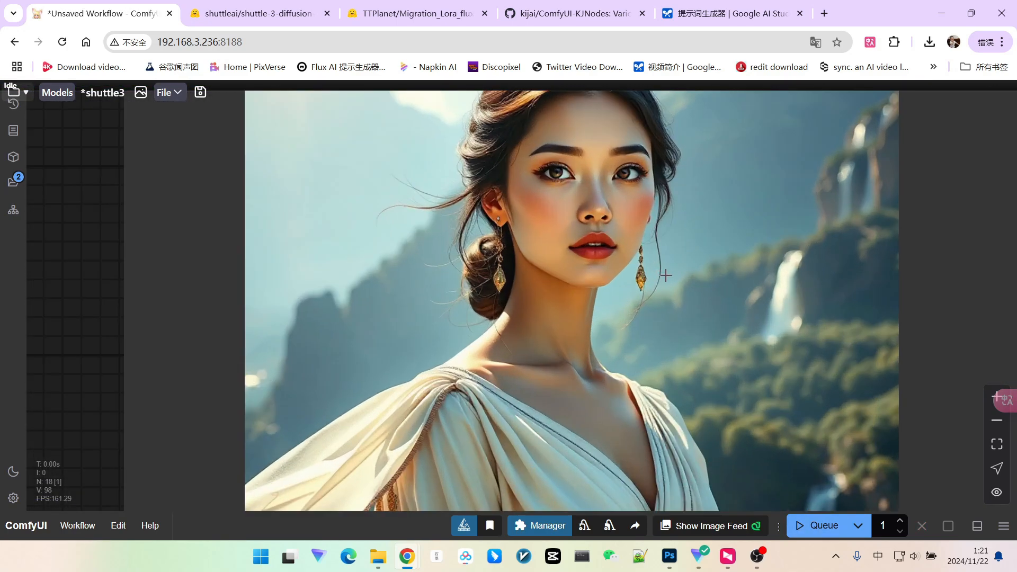
scroll(620, 221, down, 12)
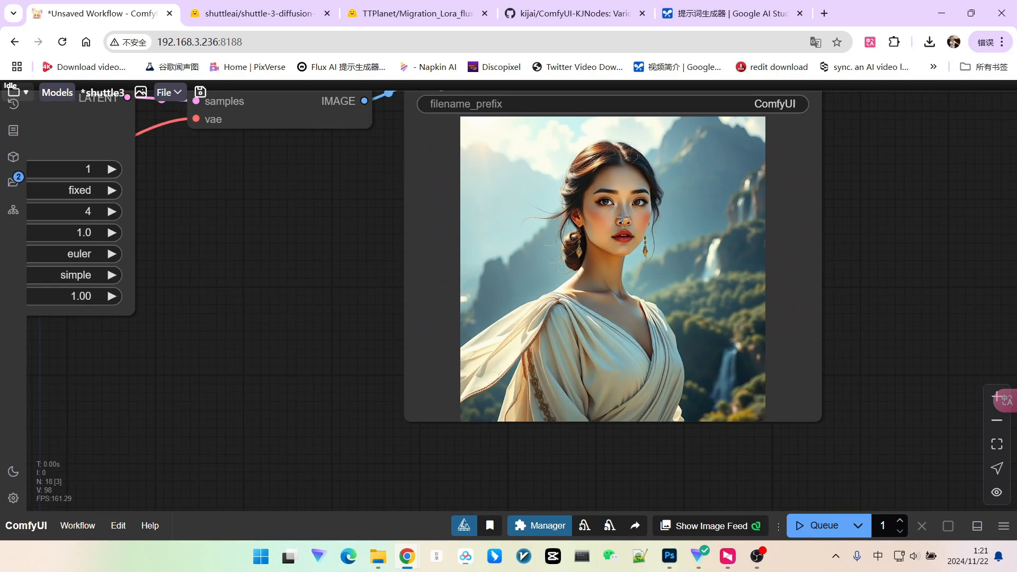
Set the FluxGuidance node's guidance back to 3.5
drag(396, 318, 600, 325)
click(389, 201)
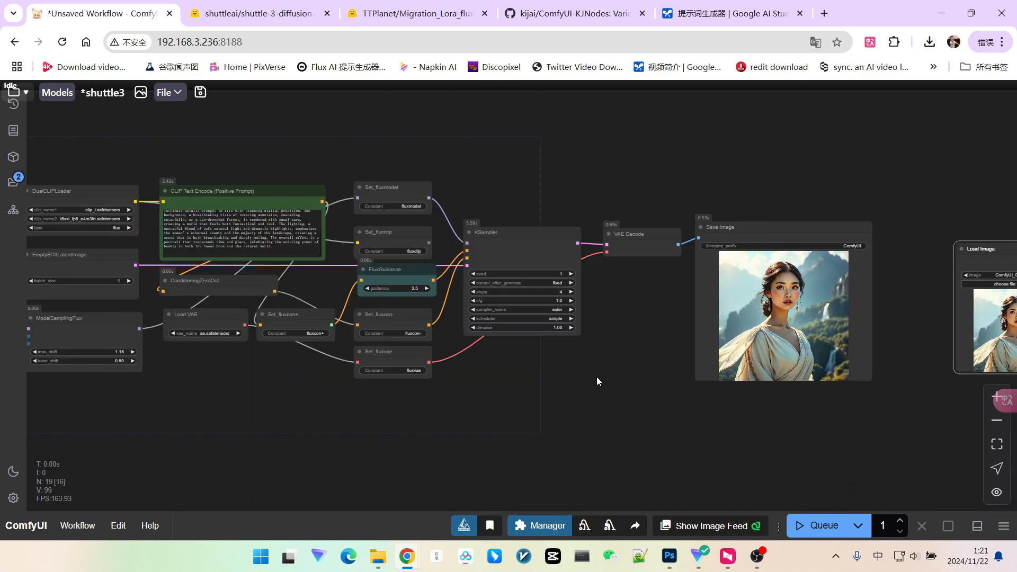
drag(546, 382, 738, 373)
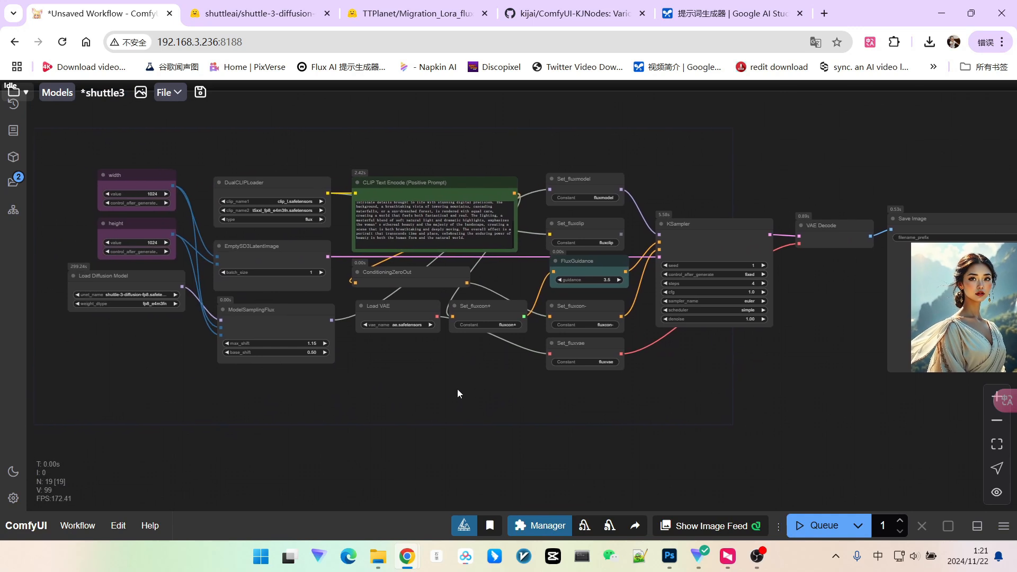
drag(458, 390, 511, 394)
drag(637, 393, 526, 389)
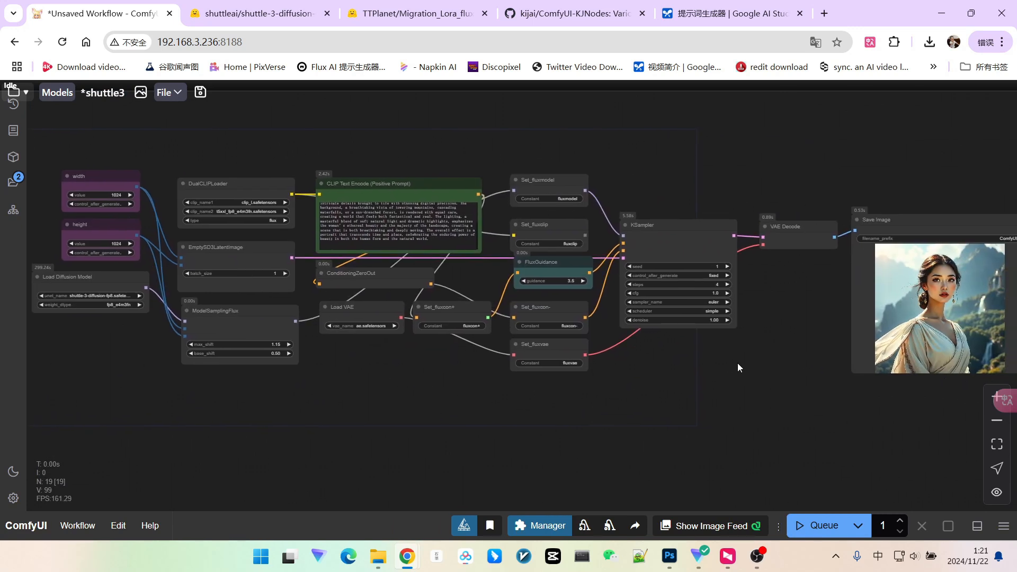
drag(624, 402, 676, 404)
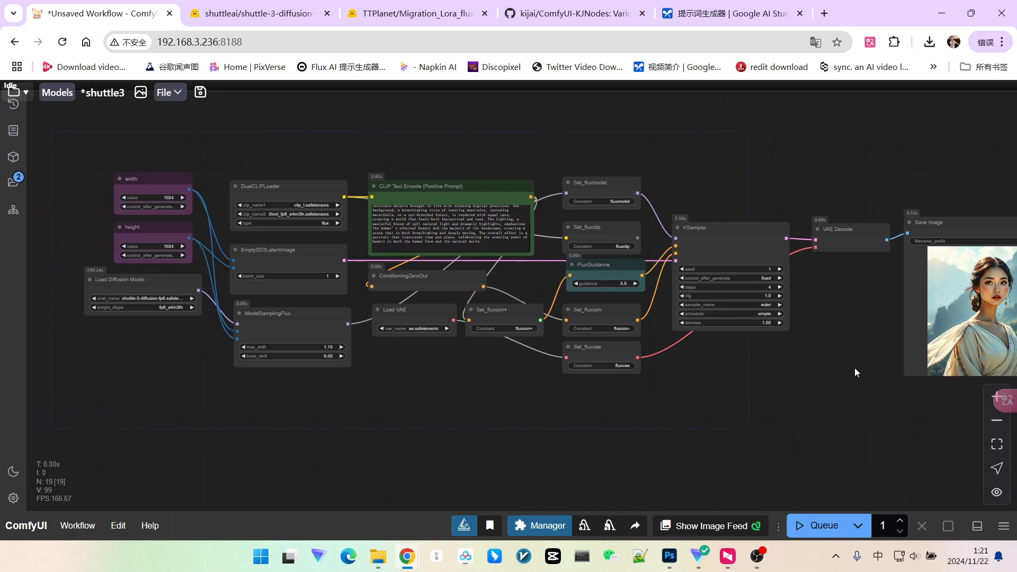
drag(855, 368, 757, 359)
scroll(837, 352, down, 3)
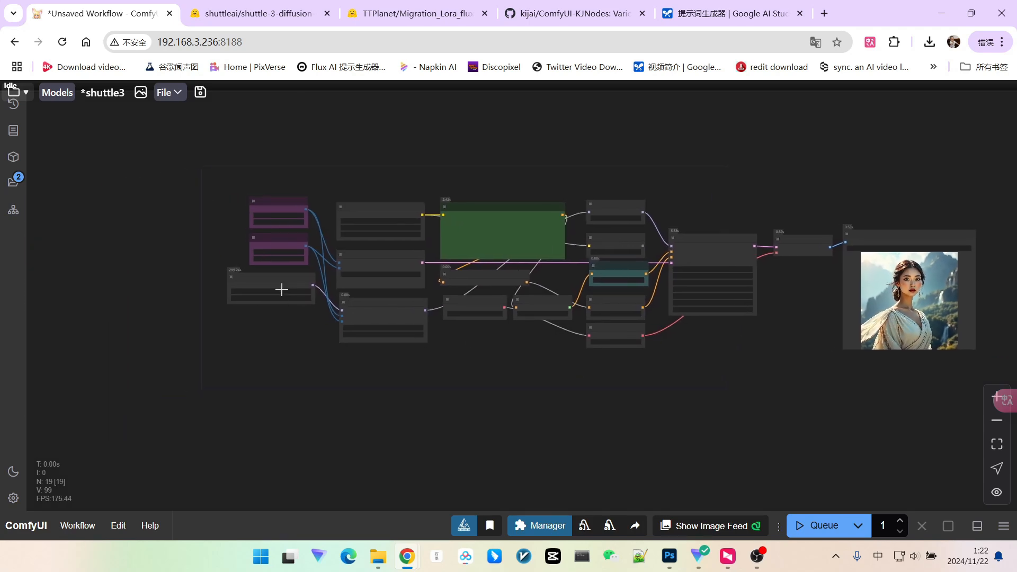
Try to generate the image with mochi_preview_dit_GGUF_Q4_0_v1 in the Load Diffusion Model node, then dismiss the KSampler dialog
scroll(281, 290, up, 9)
click(280, 285)
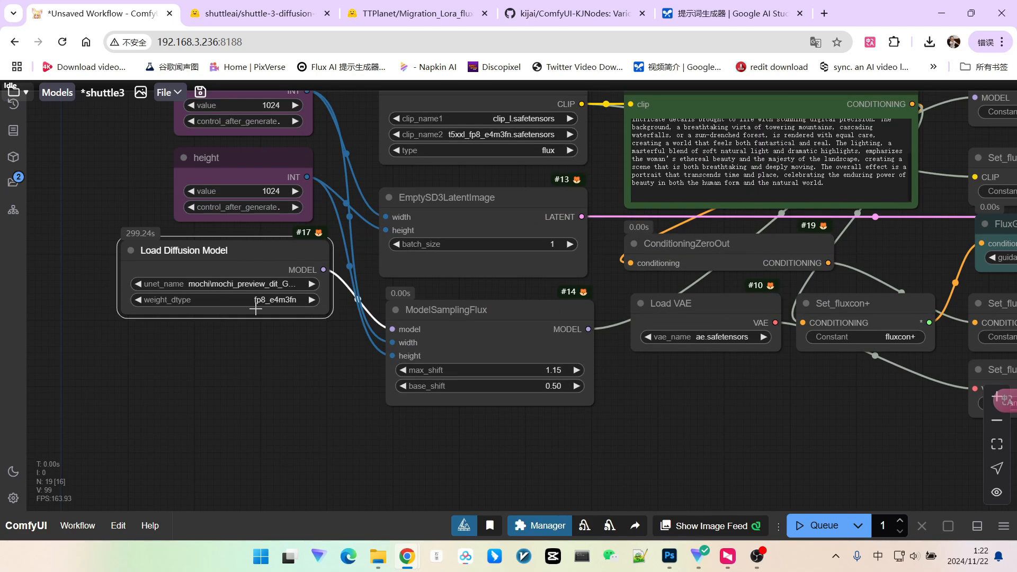
scroll(270, 313, up, 3)
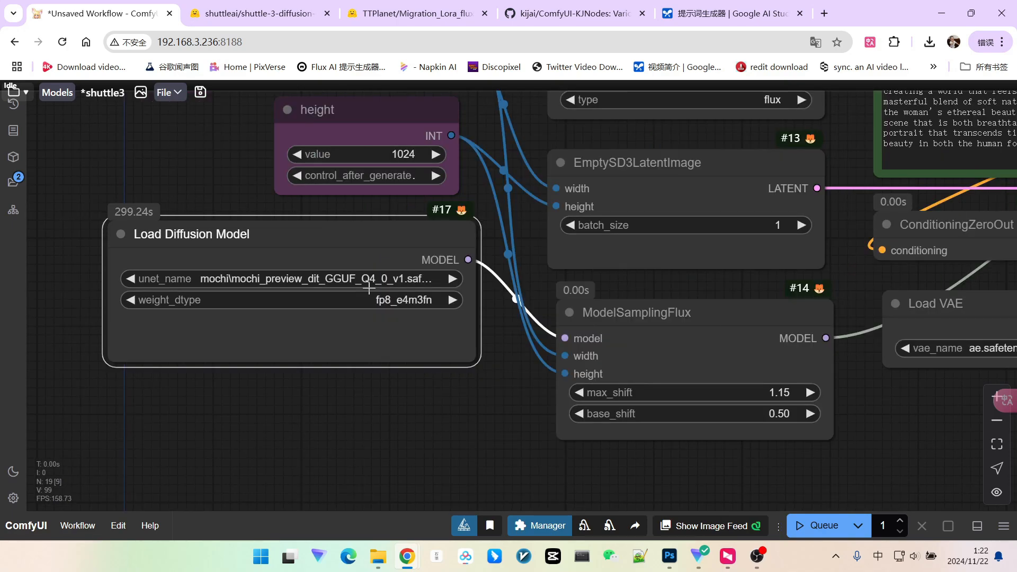
scroll(291, 268, down, 10)
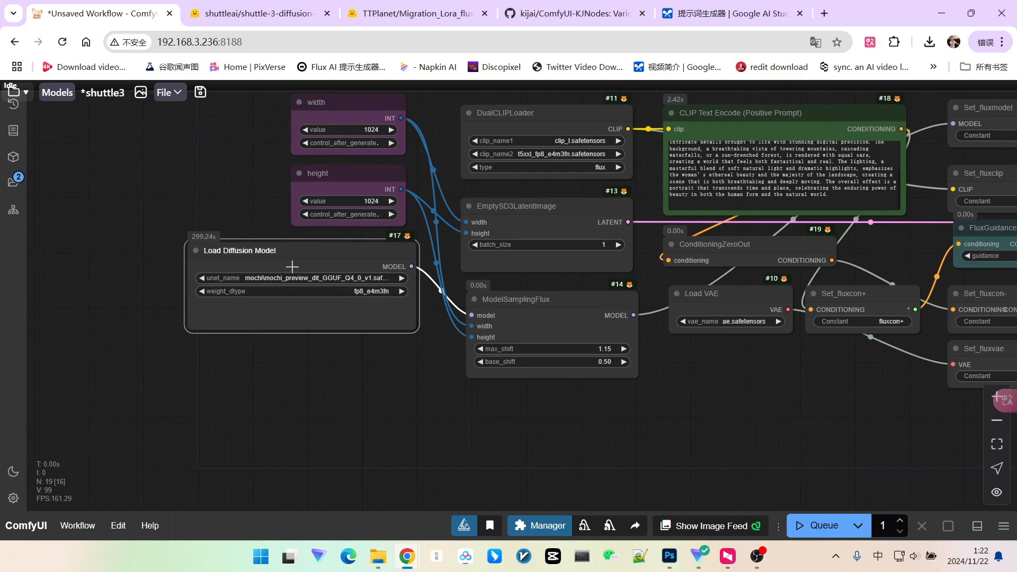
click(812, 515)
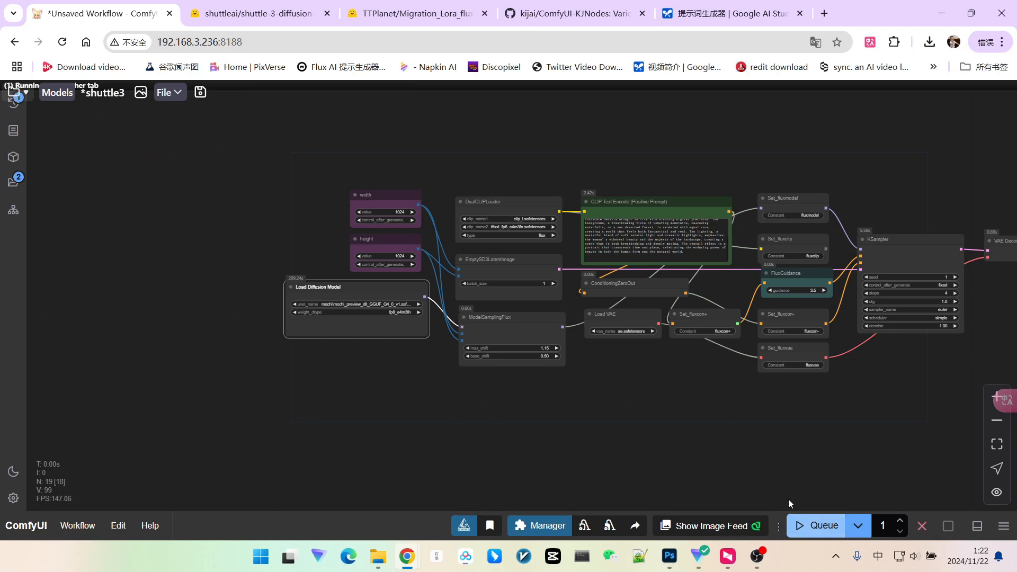
drag(679, 399, 536, 397)
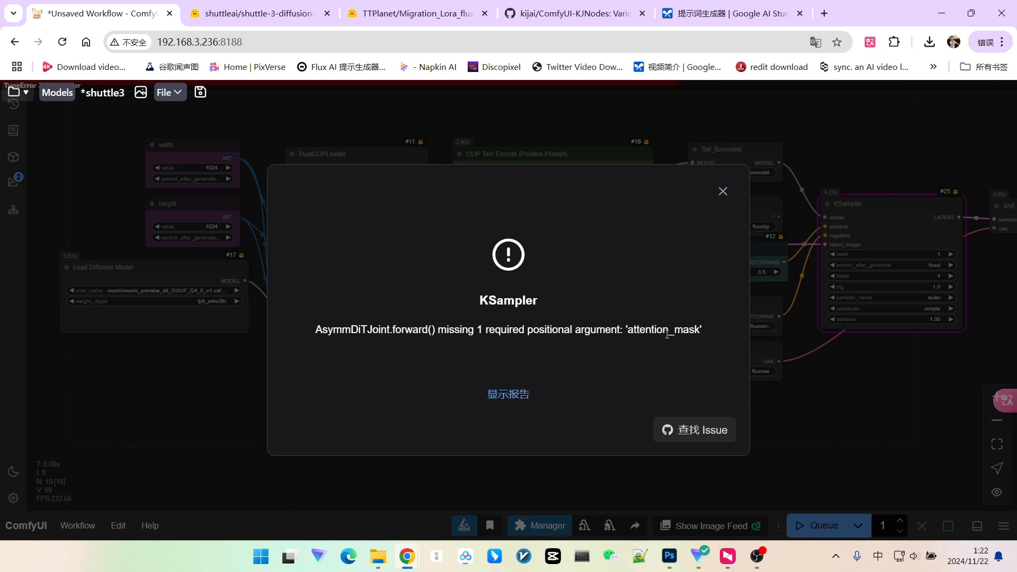
click(722, 192)
drag(253, 370, 308, 357)
Open the city96/ComfyUI-GGUF repository on GitHub in a new browser tab and go to the README's Installation section
click(824, 13)
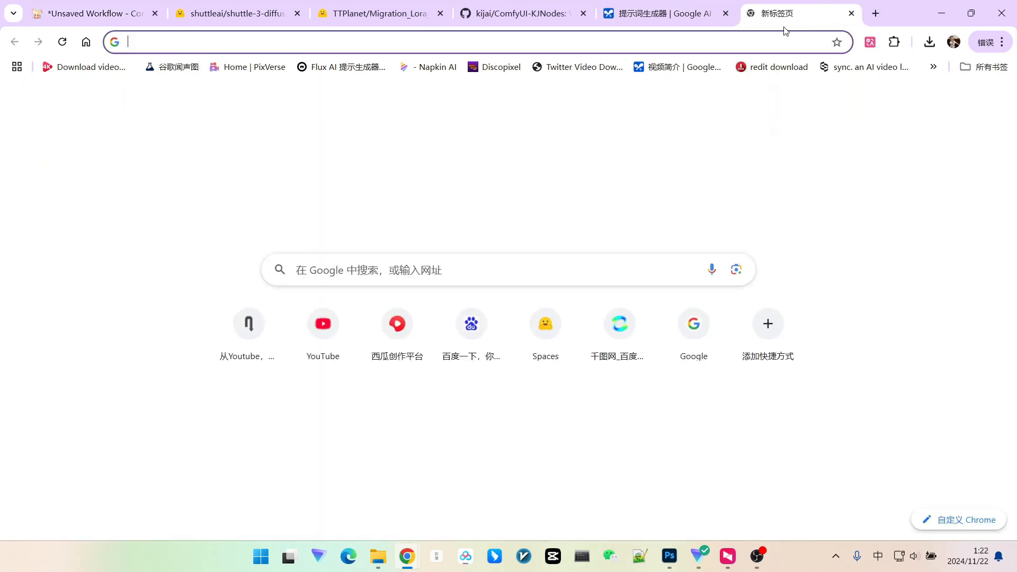
text(https://github.com/city96/ComfyUI-GGUF?tab=readme-ov-file)
key(Return)
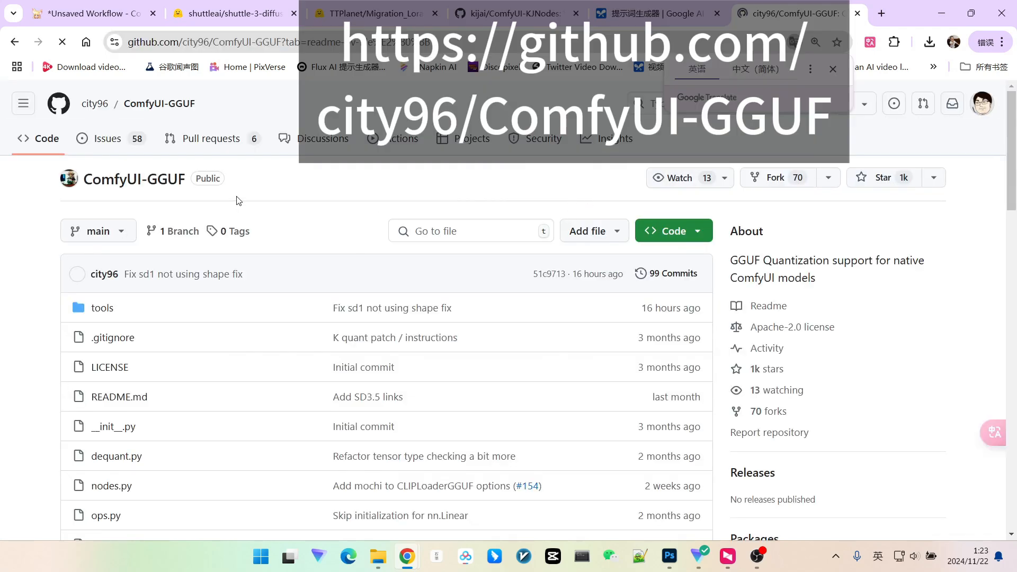
scroll(364, 231, down, 2)
scroll(408, 277, down, 2)
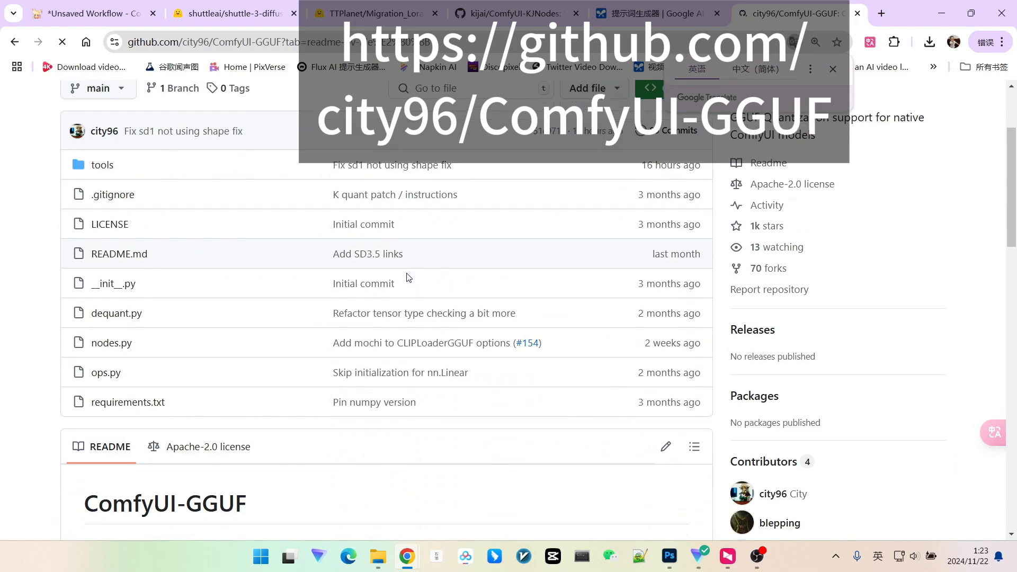
scroll(456, 307, down, 9)
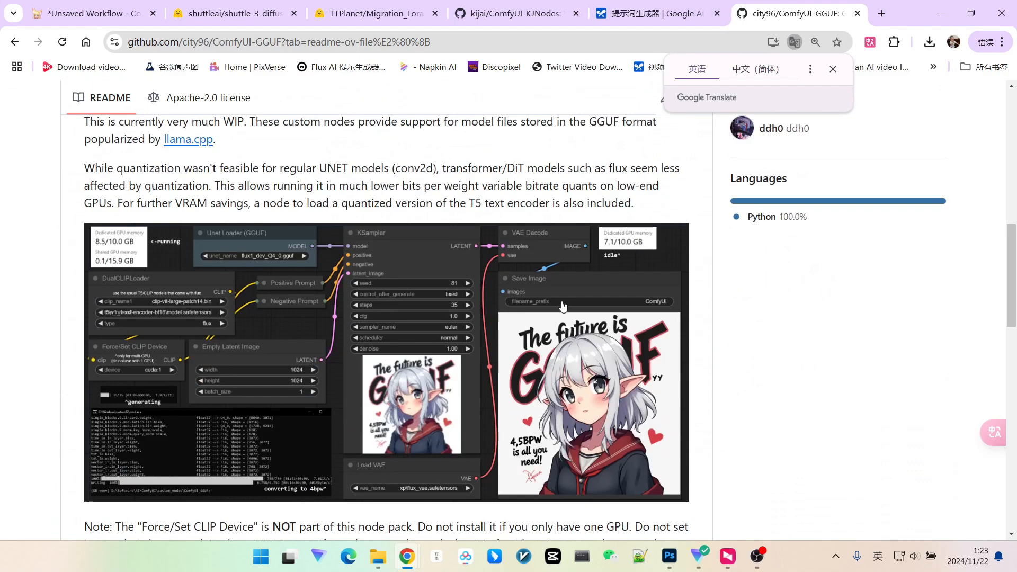
scroll(613, 315, down, 3)
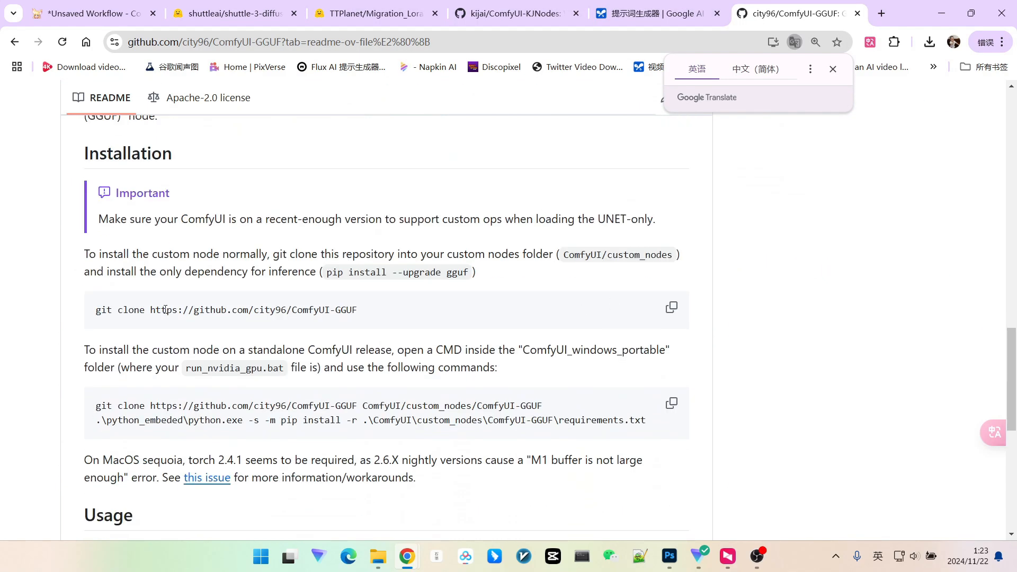
Read the git clone address and the requirements install command for the standalone ComfyUI release
drag(165, 309, 381, 318)
scroll(492, 323, down, 2)
click(203, 287)
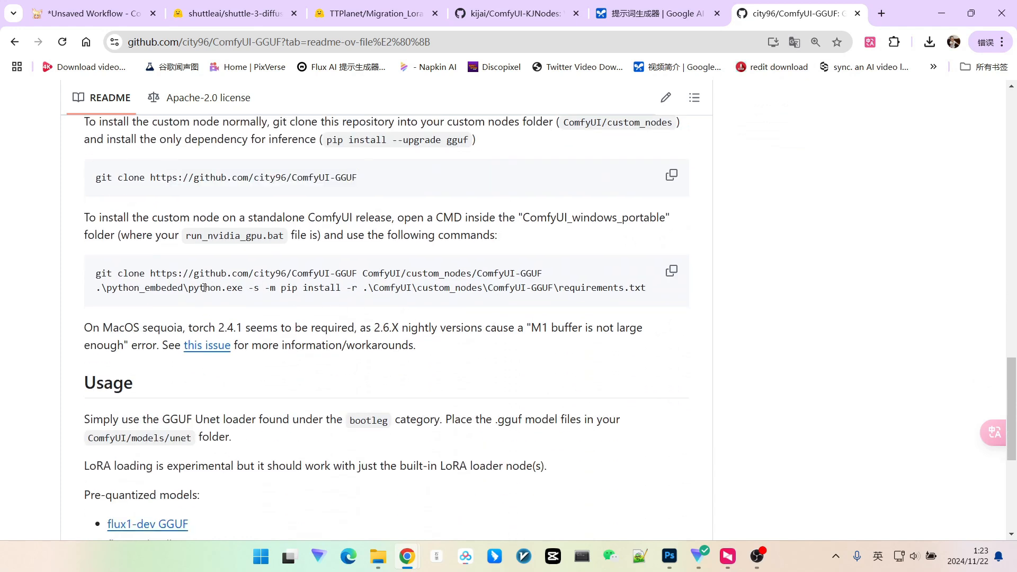
drag(204, 288, 642, 297)
click(379, 317)
drag(199, 287, 305, 291)
click(452, 310)
drag(215, 287, 434, 287)
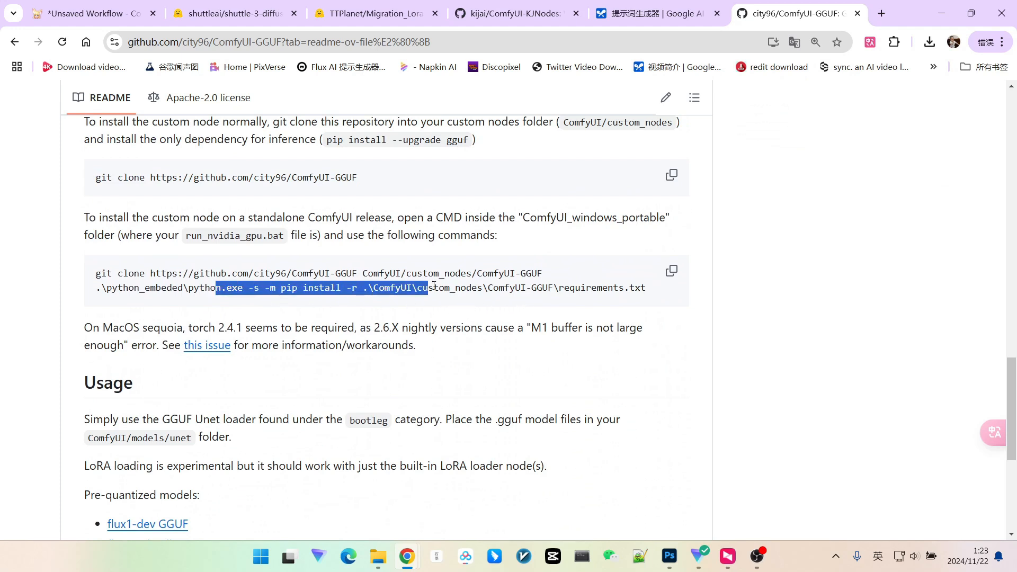
click(577, 280)
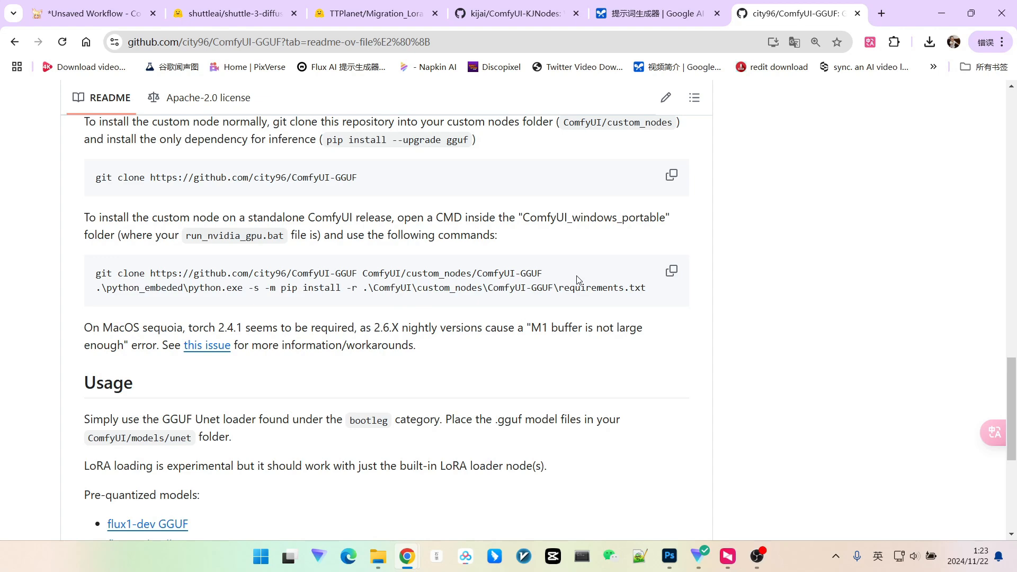
scroll(570, 267, up, 2)
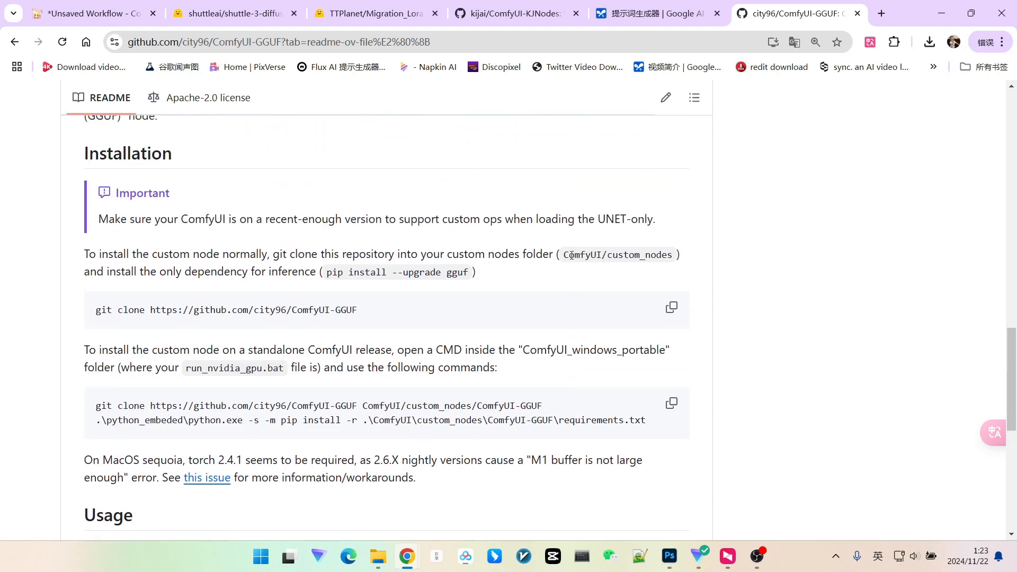
scroll(450, 333, down, 2)
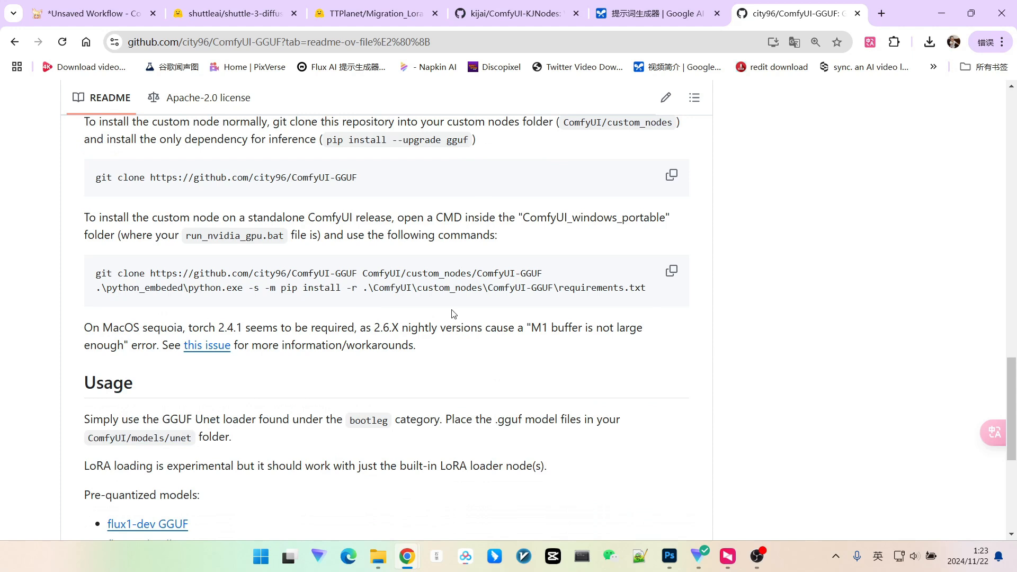
Read the README's MacOS torch version note and the Usage section listing the pre-quantized GGUF models
scroll(453, 314, down, 1)
drag(348, 262, 248, 263)
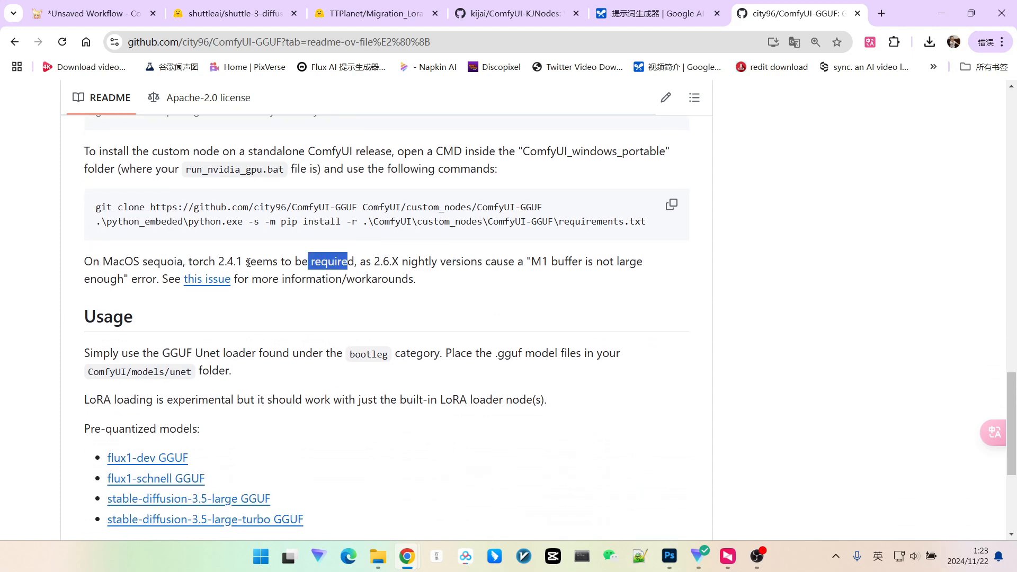
drag(99, 259, 260, 262)
click(189, 257)
click(324, 264)
drag(356, 262, 401, 262)
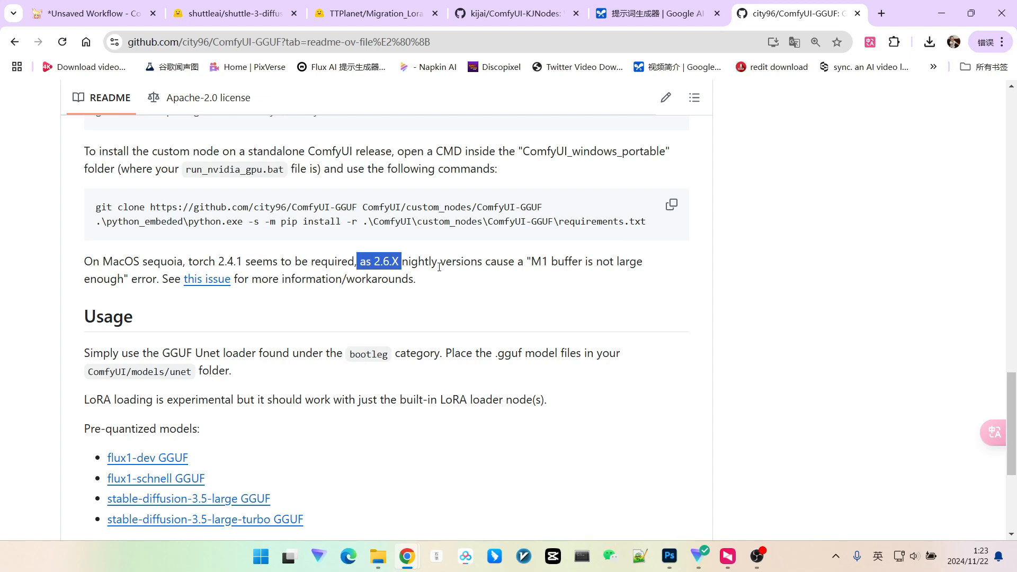
click(549, 266)
drag(543, 260, 110, 278)
click(343, 298)
scroll(379, 298, down, 5)
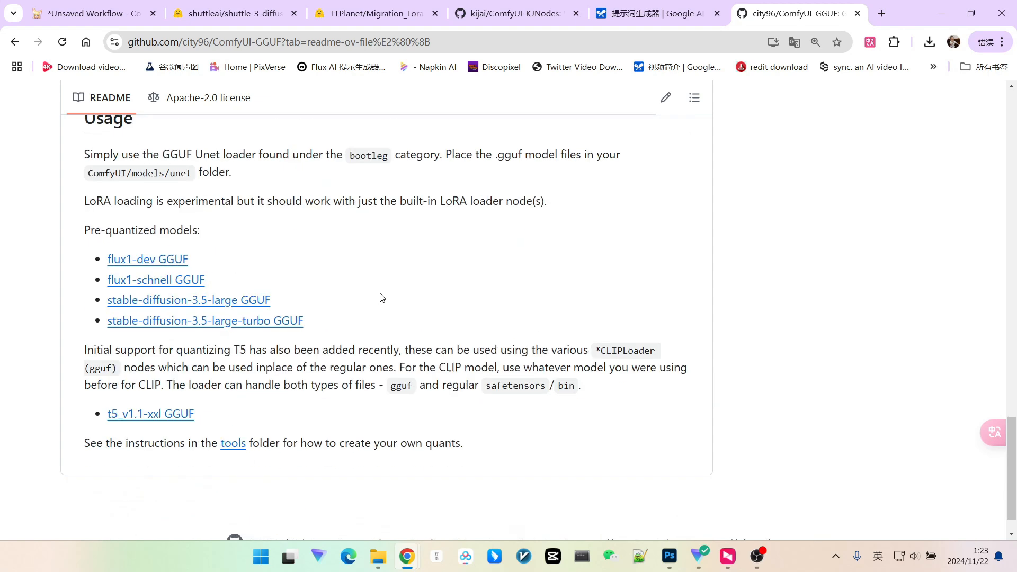
scroll(439, 295, up, 6)
scroll(439, 295, up, 1)
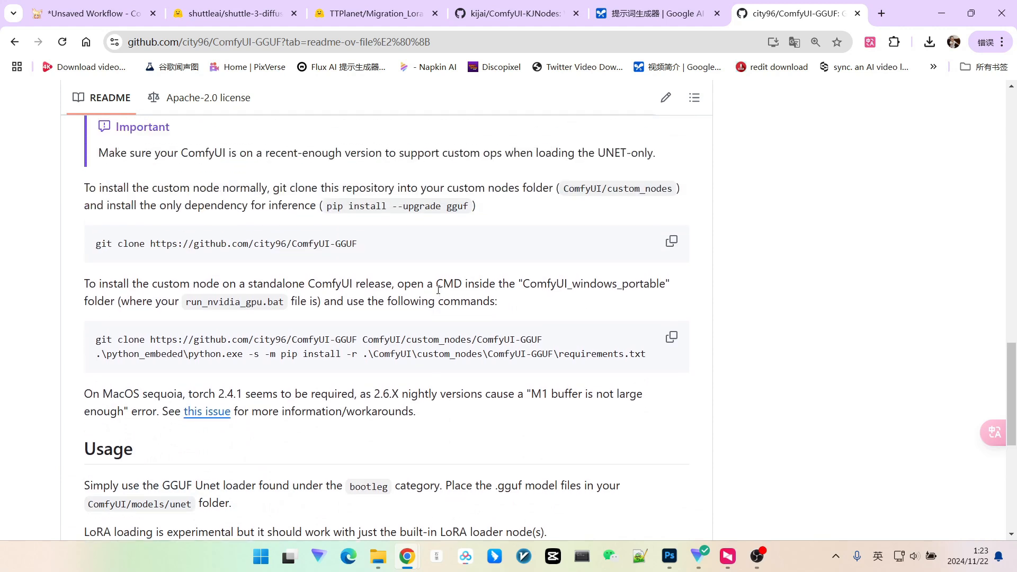
scroll(439, 291, up, 1)
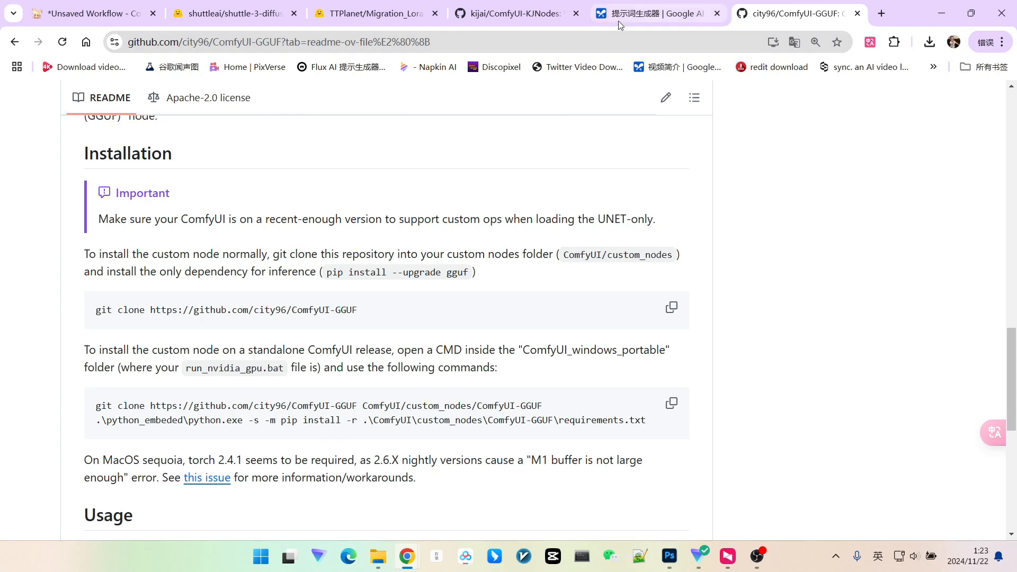
Switch back to the ComfyUI workflow and add a Unet Loader (GGUF) node below the Load Diffusion Model node
key(ctrl+1)
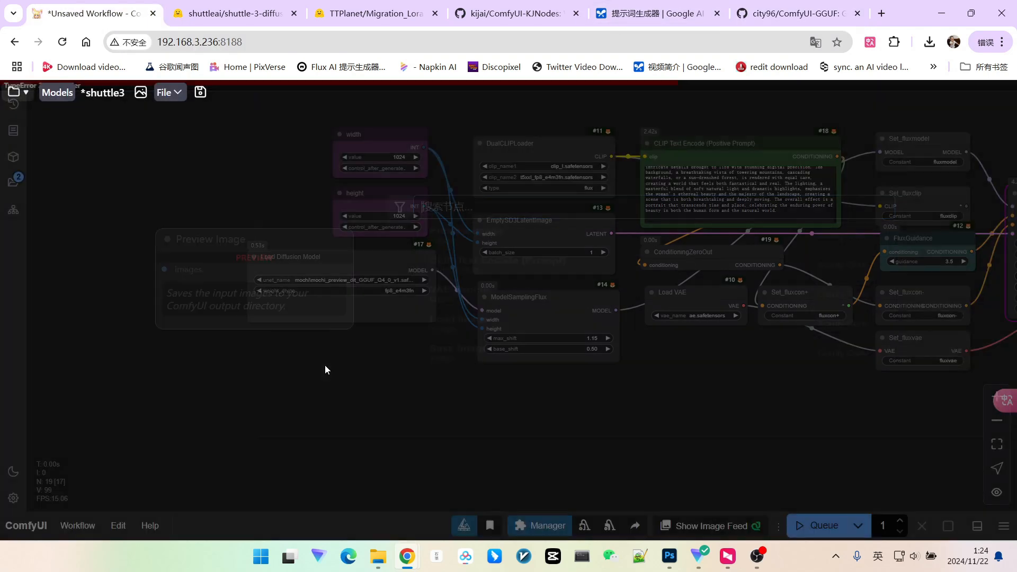
text(unet)
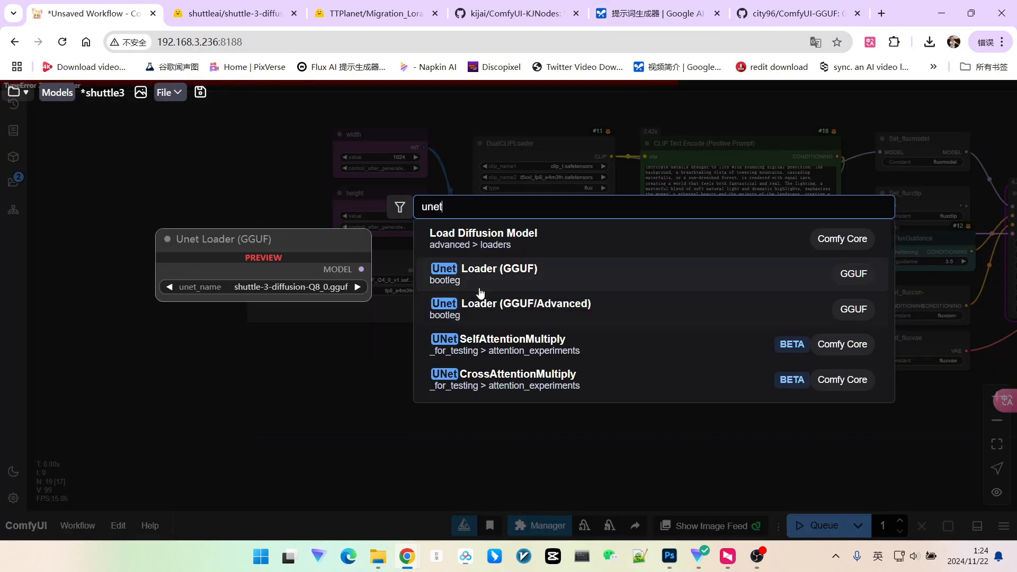
click(491, 284)
scroll(396, 351, up, 5)
drag(420, 348, 352, 335)
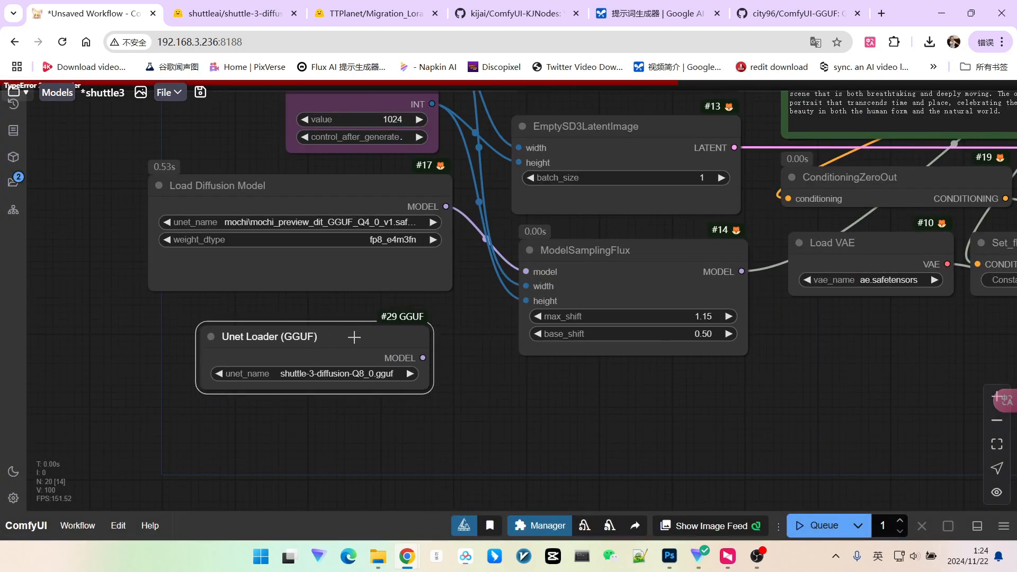
Shift the Load Diffusion Model node aside and connect the Unet Loader (GGUF) model output to ModelSamplingFlux in its place
drag(376, 202, 335, 200)
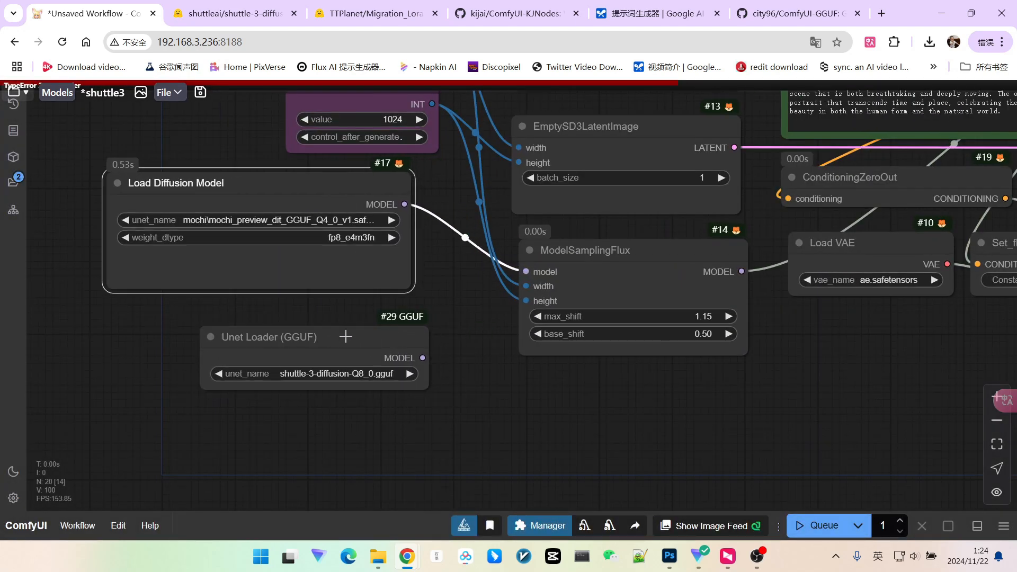
drag(458, 305, 423, 310)
drag(385, 360, 490, 276)
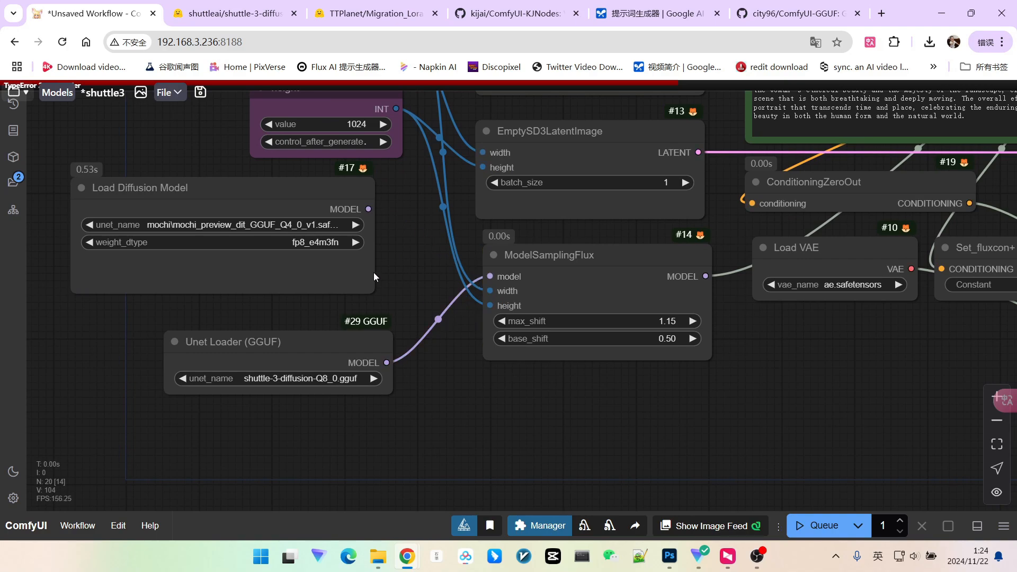
drag(340, 281, 319, 286)
scroll(532, 412, down, 6)
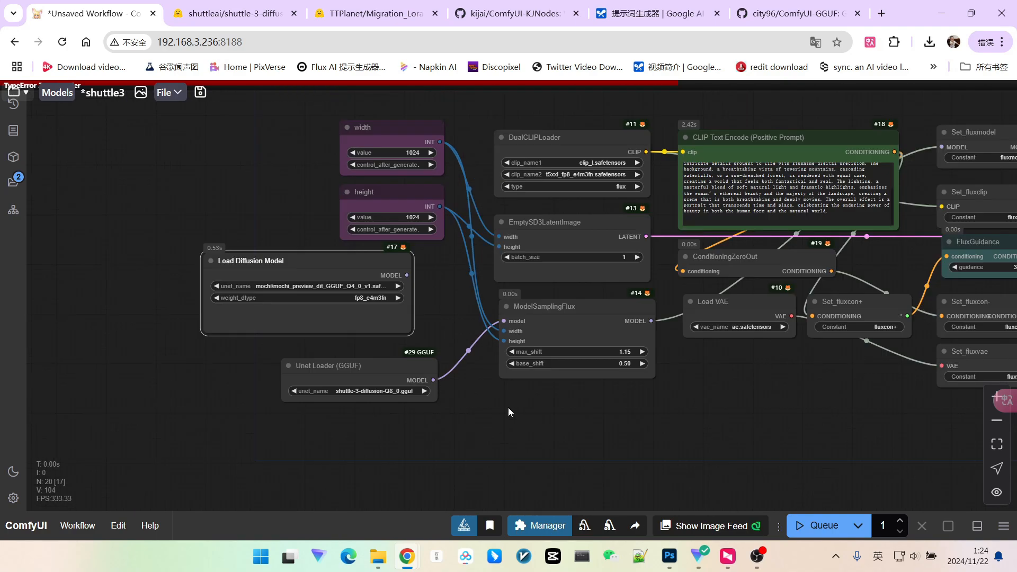
Generate the portrait with the shuttle-3-diffusion-Q8_0.gguf model
drag(703, 423, 469, 385)
scroll(500, 396, down, 2)
click(818, 525)
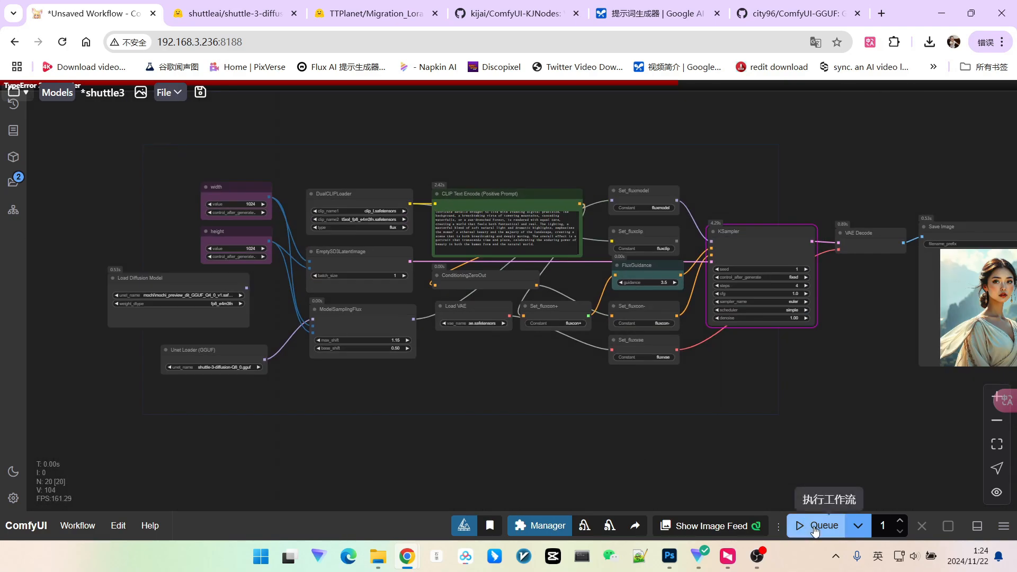
drag(812, 403, 748, 400)
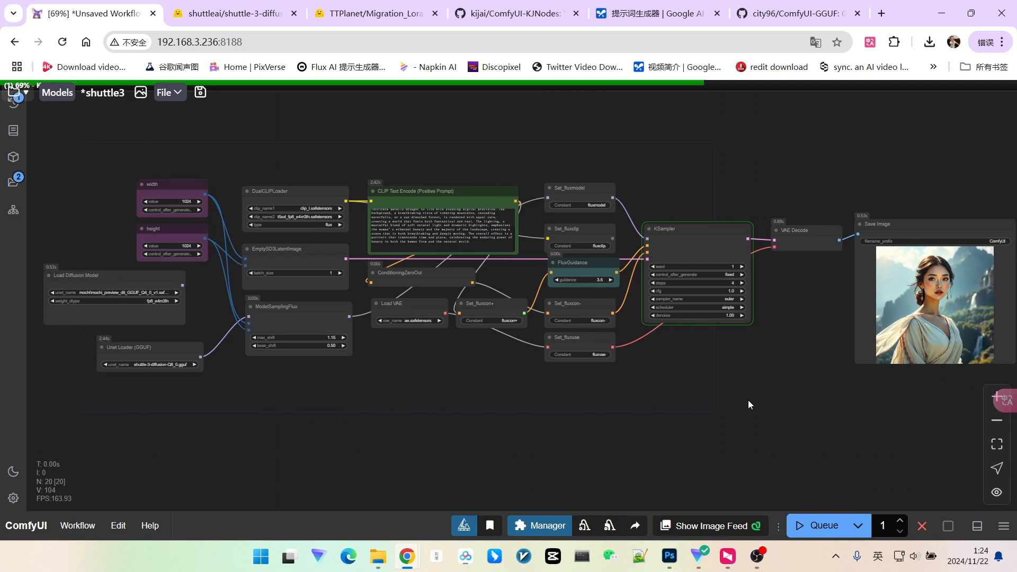
Move the Load Diffusion Model node out of the way above the width node and the Unet Loader (GGUF) node up
click(107, 277)
drag(122, 277, 229, 114)
drag(177, 348, 179, 291)
scroll(591, 413, down, 2)
drag(591, 412, 567, 411)
click(757, 556)
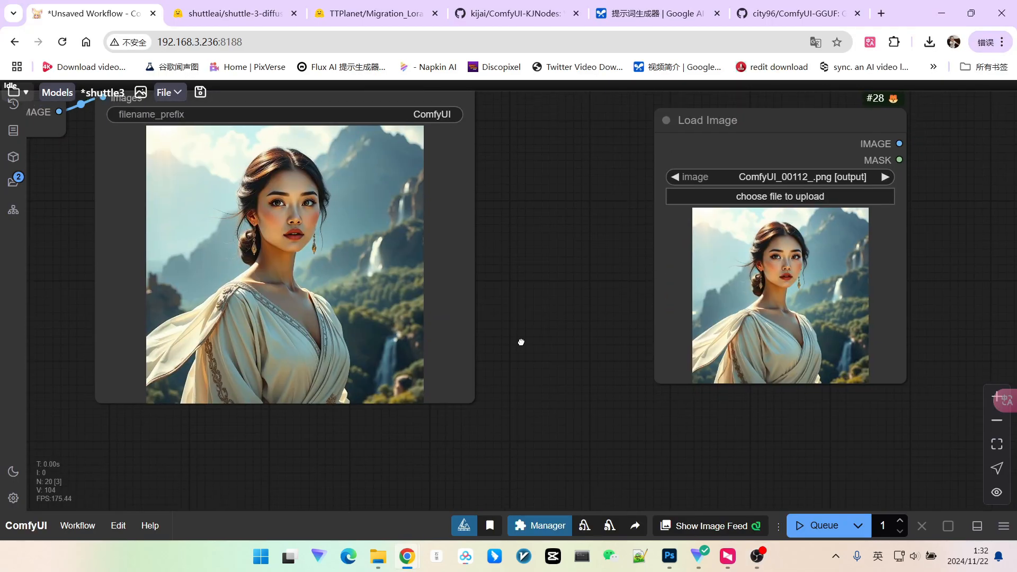
Place the Load Image node beside the Save Image node and enlarge it to about the same height
scroll(526, 354, up, 2)
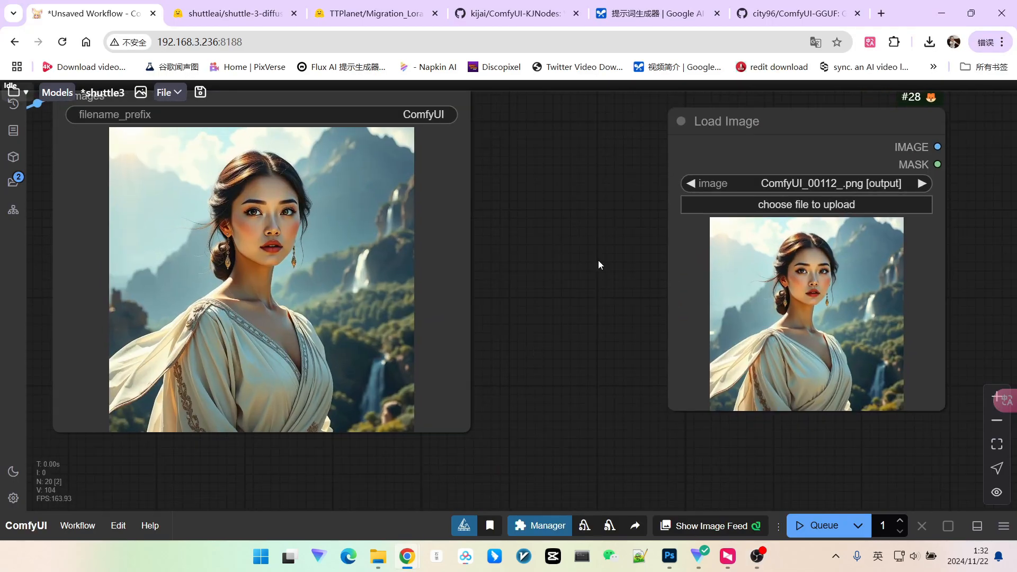
drag(596, 255, 609, 273)
drag(781, 146, 631, 117)
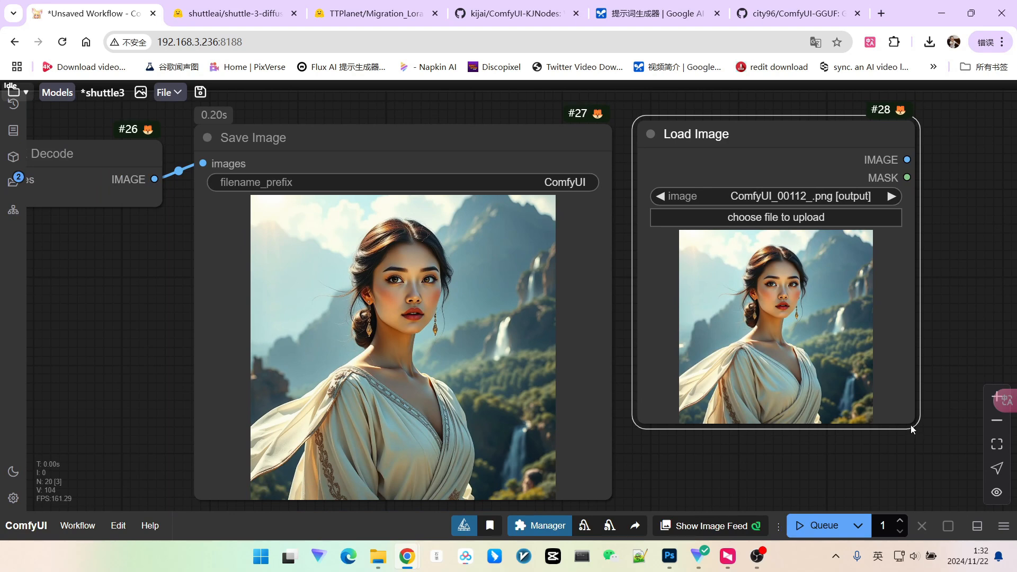
drag(910, 425, 961, 498)
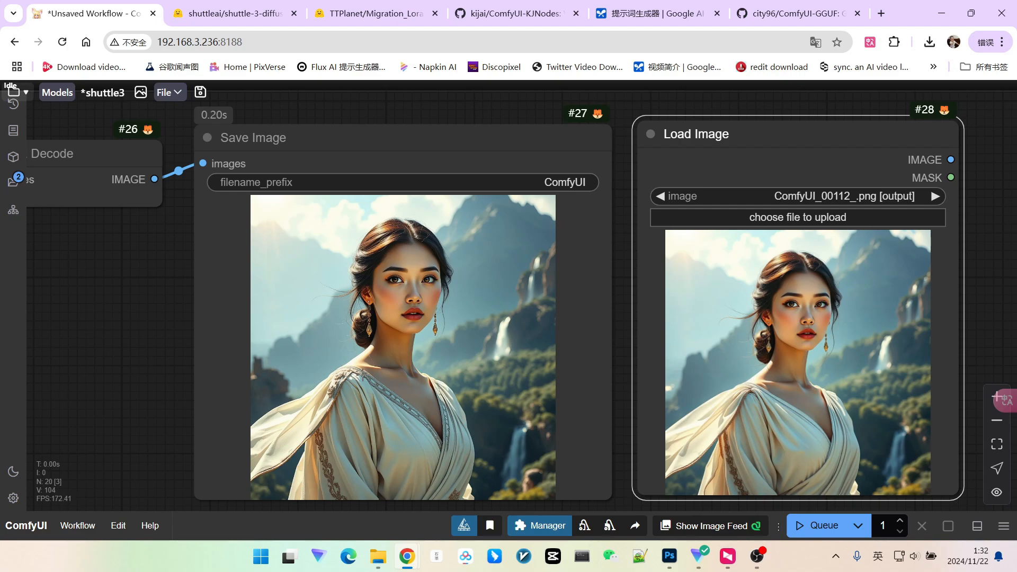
Compare the woman's face up close in the newly generated GGUF portrait and in the Load Image reference
scroll(382, 280, up, 15)
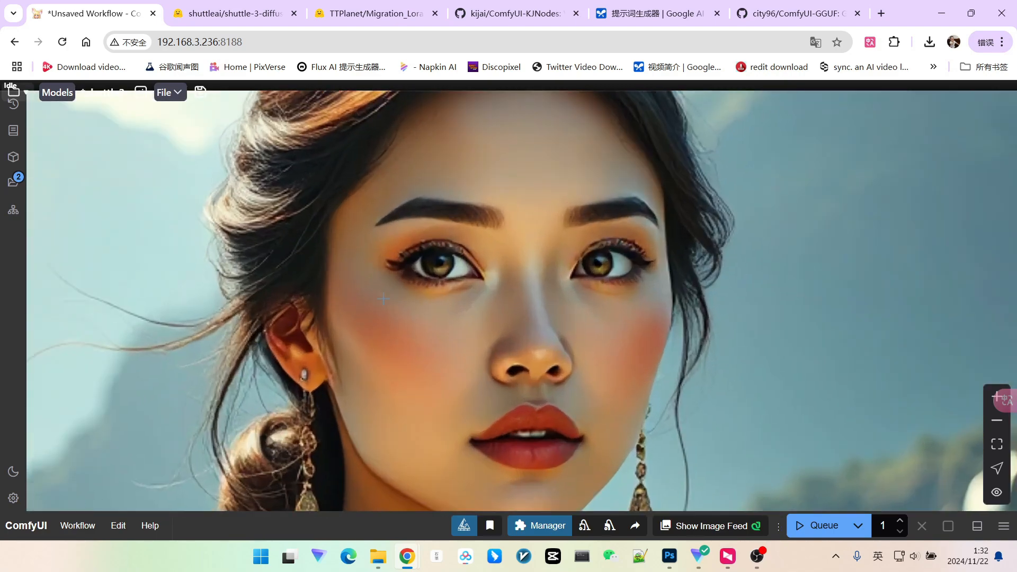
scroll(565, 350, down, 16)
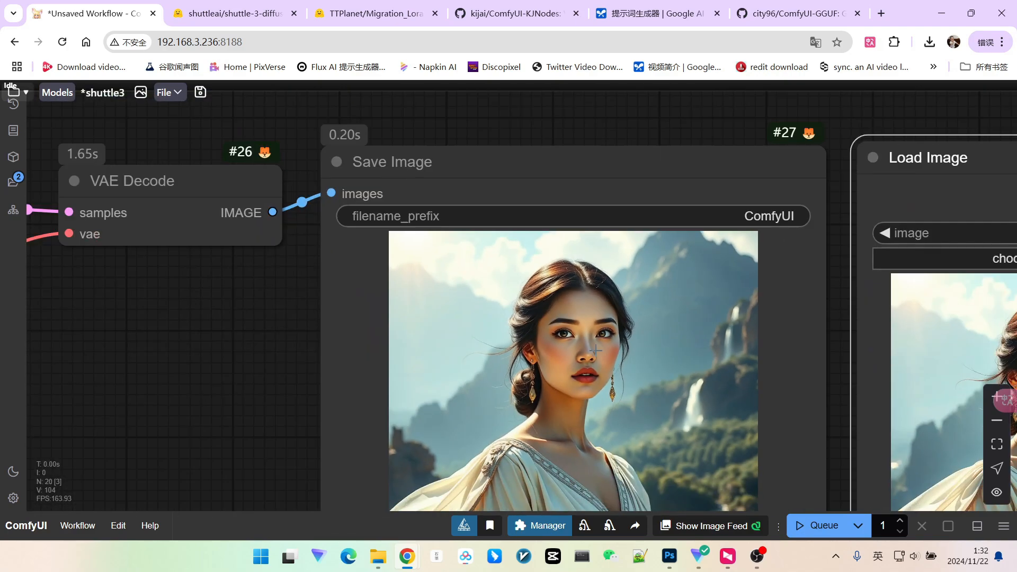
drag(794, 344, 408, 286)
scroll(593, 343, up, 8)
scroll(531, 336, up, 5)
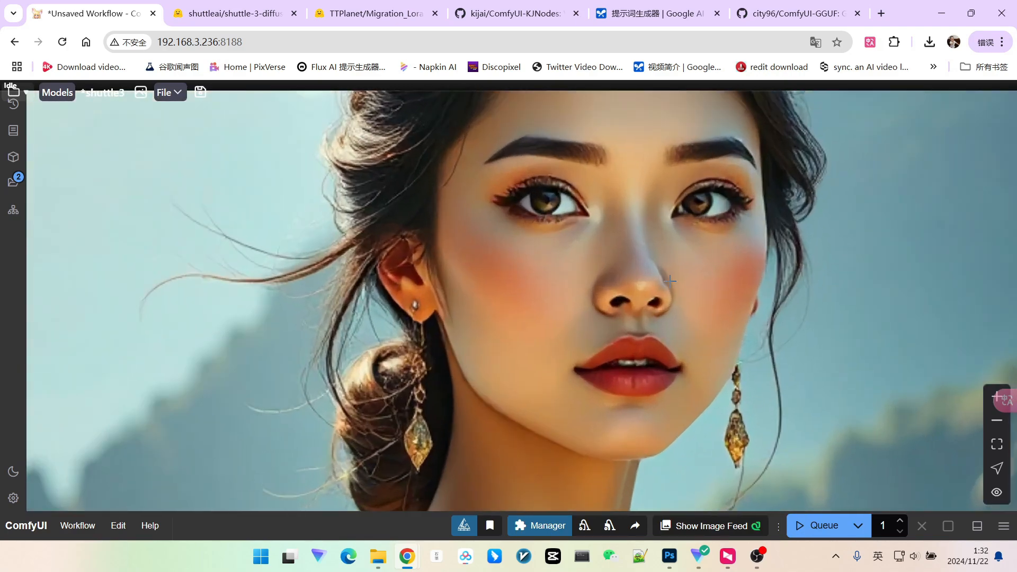
Set the KSampler's steps to 10
scroll(689, 291, down, 10)
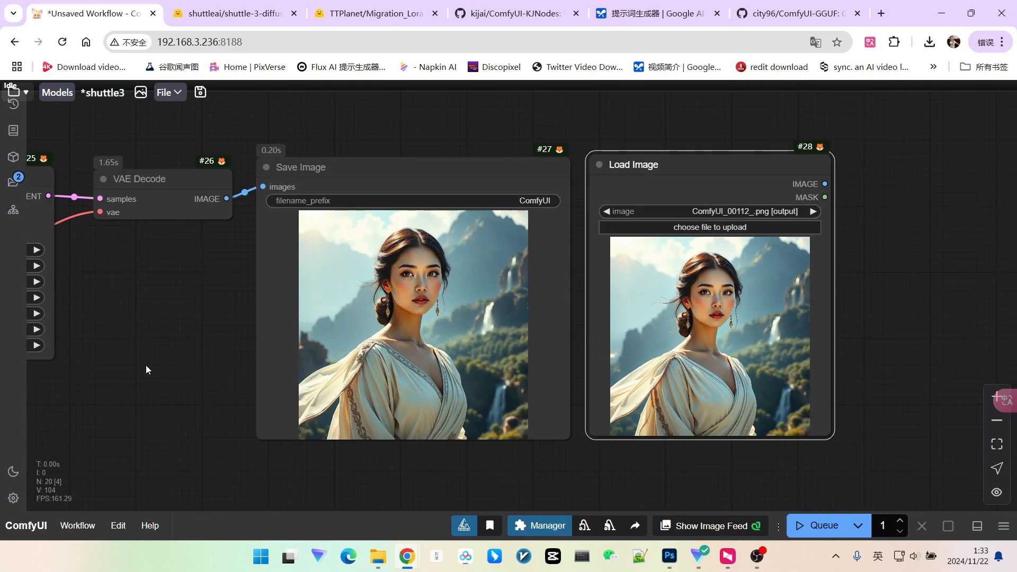
drag(147, 369, 619, 327)
scroll(523, 310, up, 1)
scroll(568, 307, up, 2)
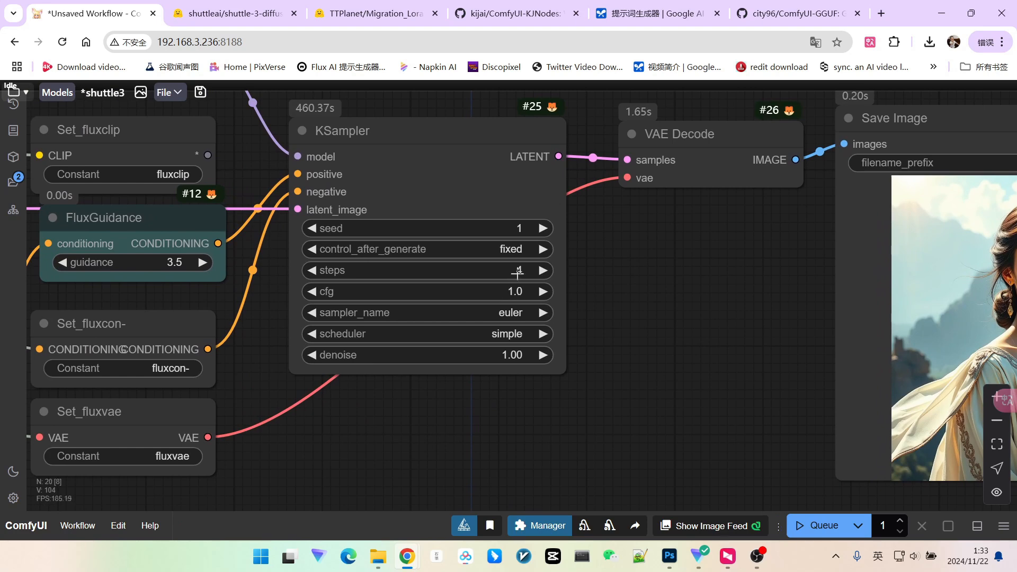
click(517, 271)
text(10)
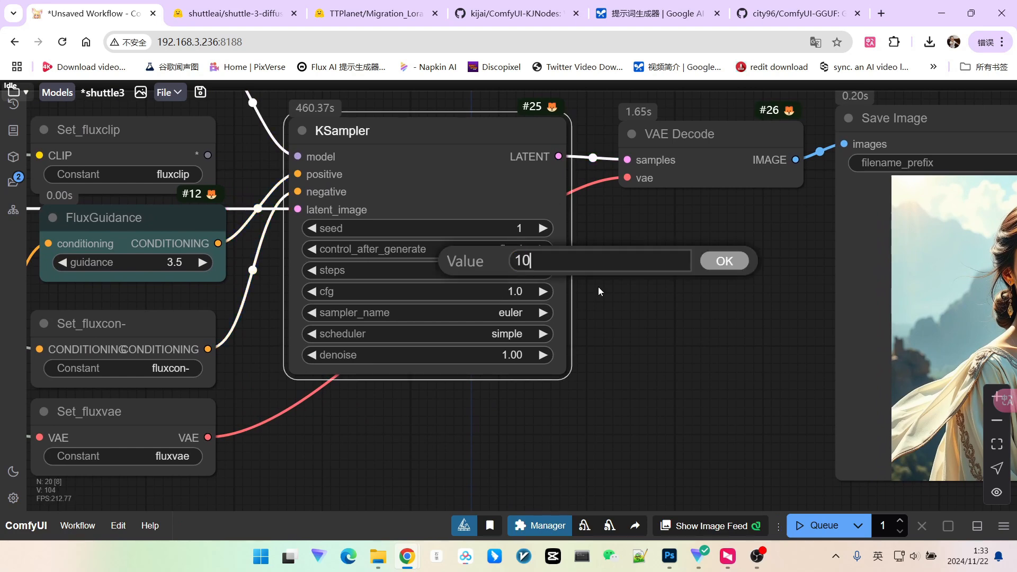
key(Return)
Duplicate the Load Image node and place the copy between the Save Image node and the original Load Image node
scroll(712, 333, down, 3)
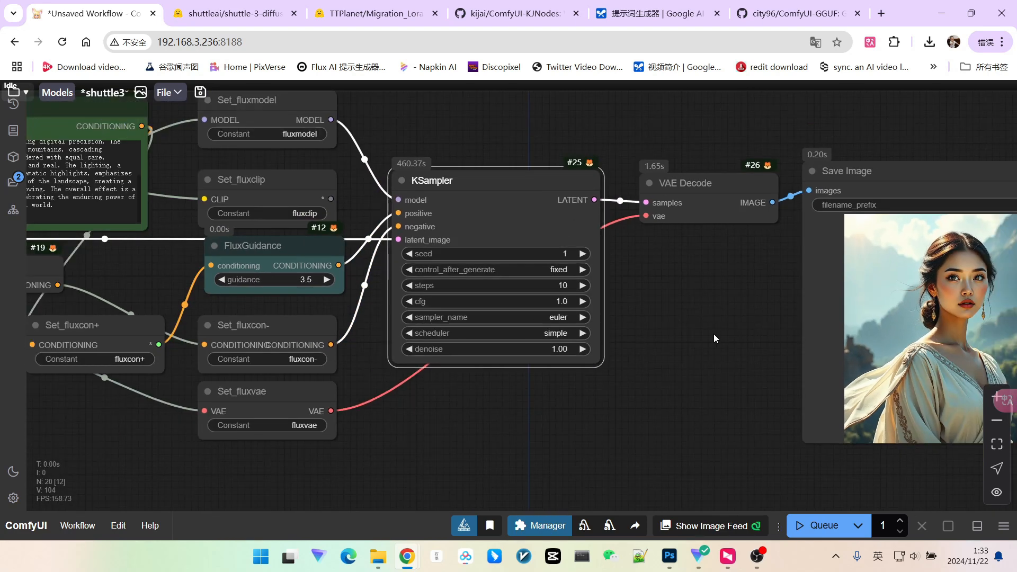
drag(754, 390, 625, 369)
drag(811, 163, 550, 178)
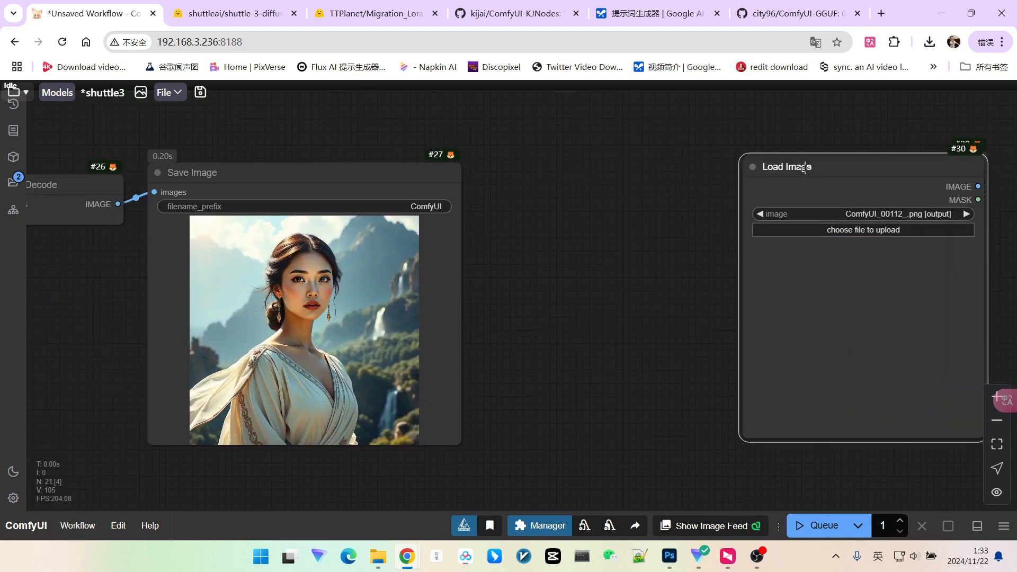
Copy the generated portrait from the Save Image node through Clipspace into the duplicated Load Image node
right_click(403, 264)
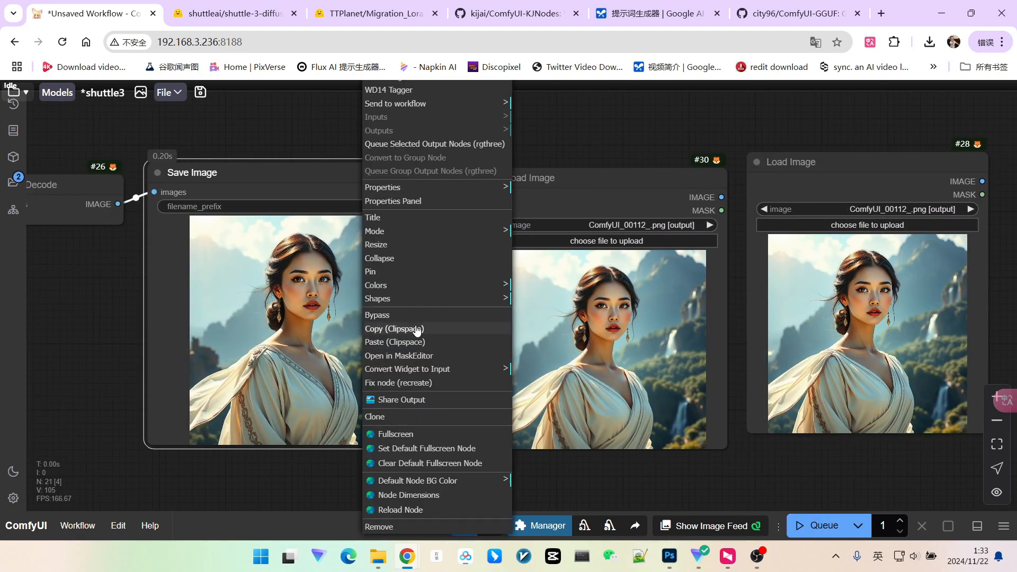
click(403, 341)
right_click(592, 326)
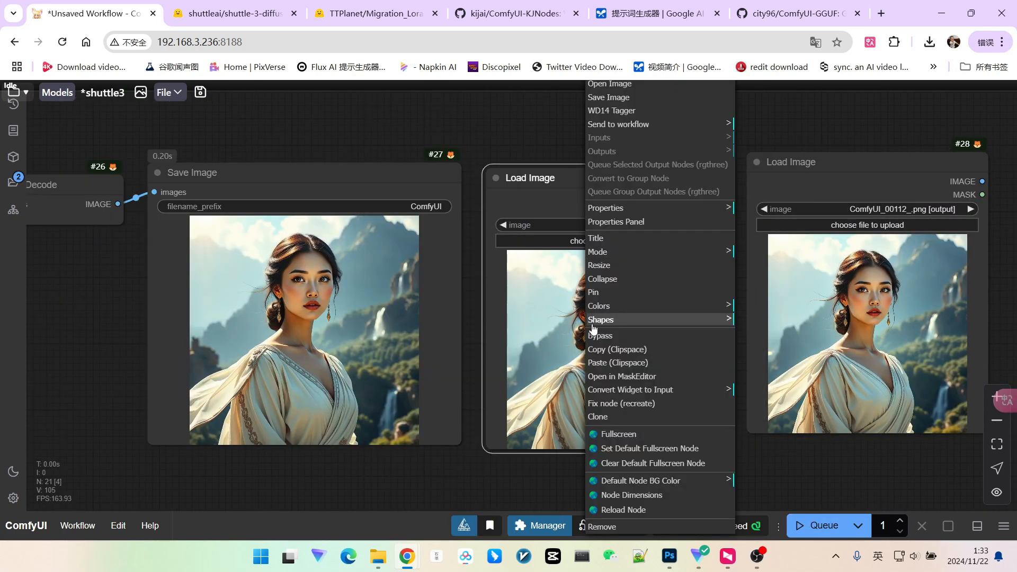
click(611, 359)
scroll(628, 337, up, 3)
scroll(616, 348, down, 5)
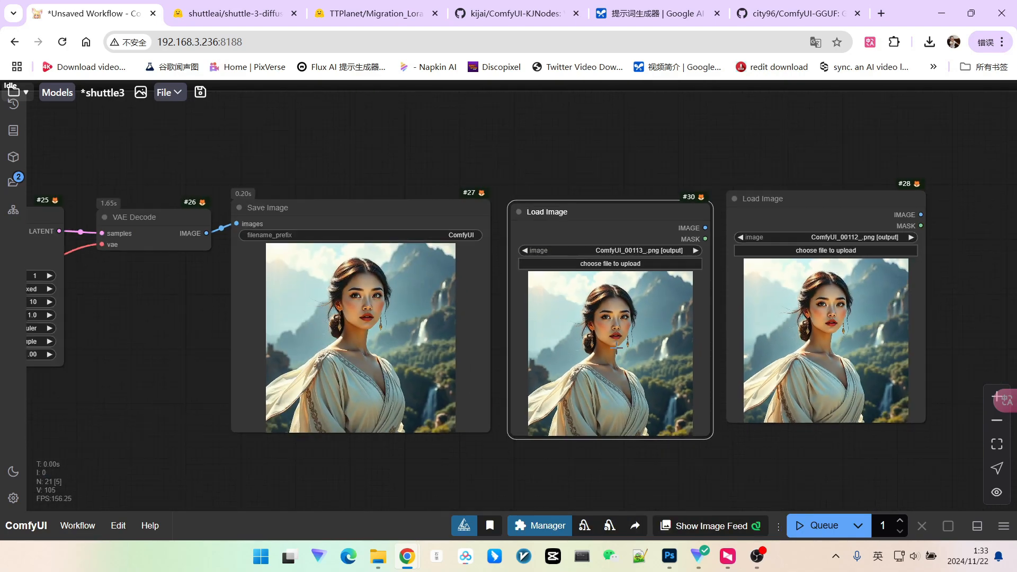
Generate the portrait with 10 steps and examine the woman's face up close in the Save Image node
click(817, 525)
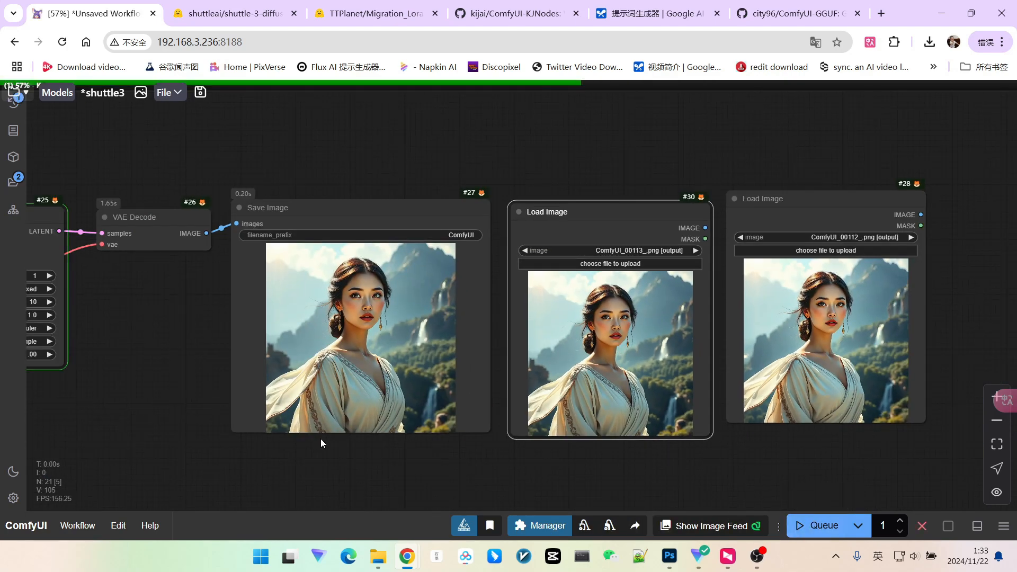
drag(153, 354, 238, 345)
drag(718, 211, 716, 202)
drag(263, 383, 378, 372)
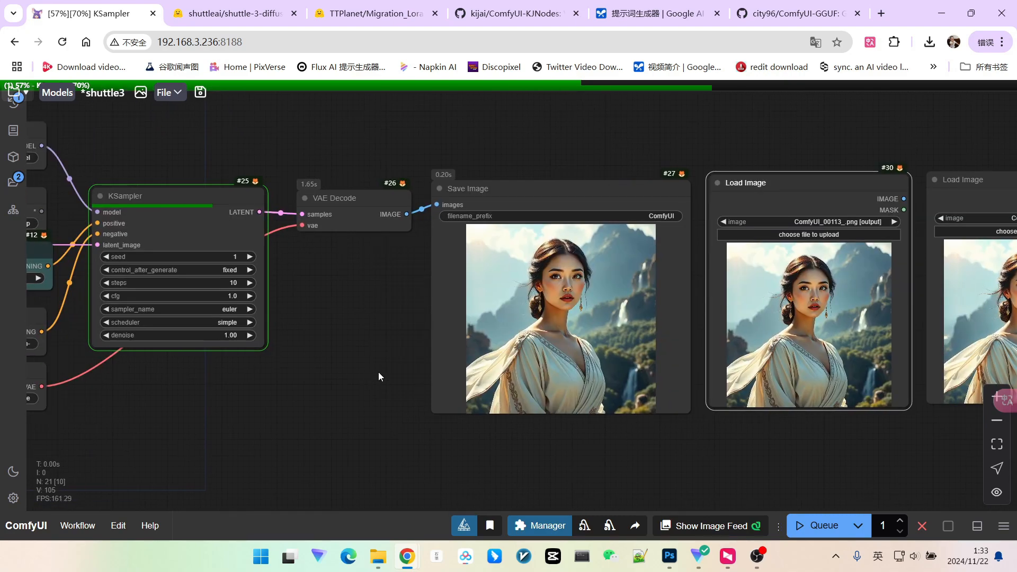
scroll(624, 323, up, 5)
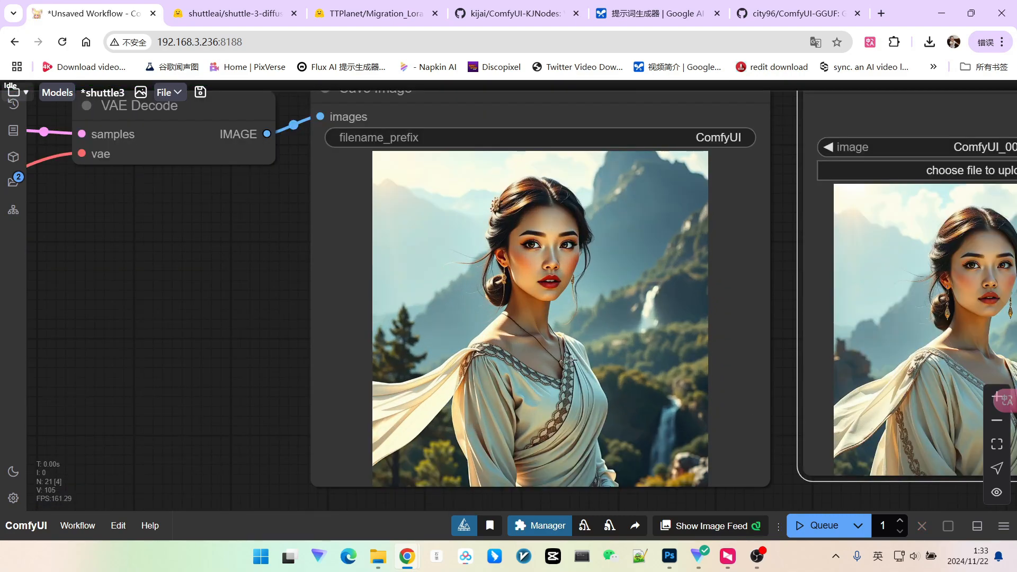
scroll(584, 247, up, 5)
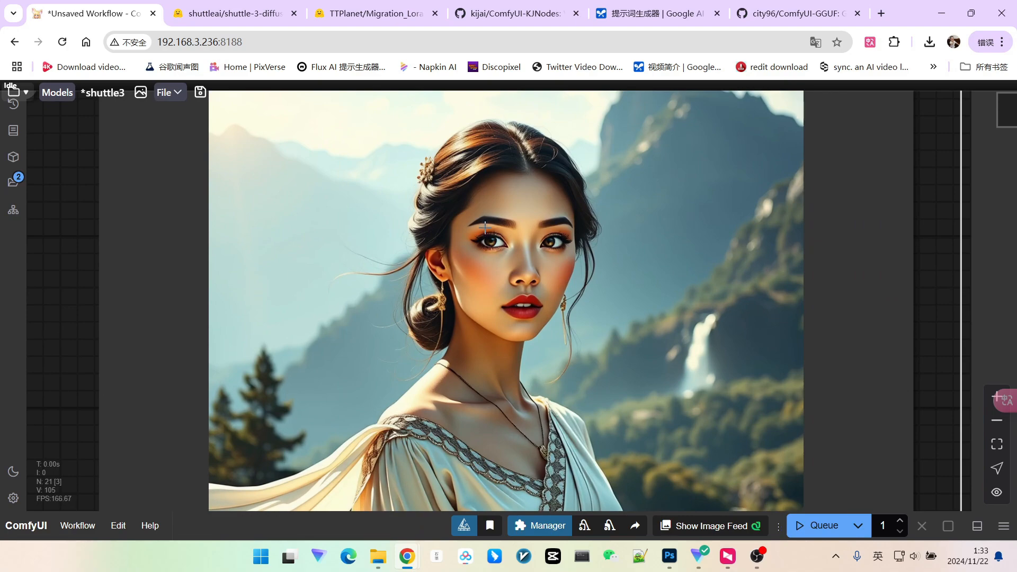
scroll(508, 260, down, 4)
scroll(532, 254, up, 6)
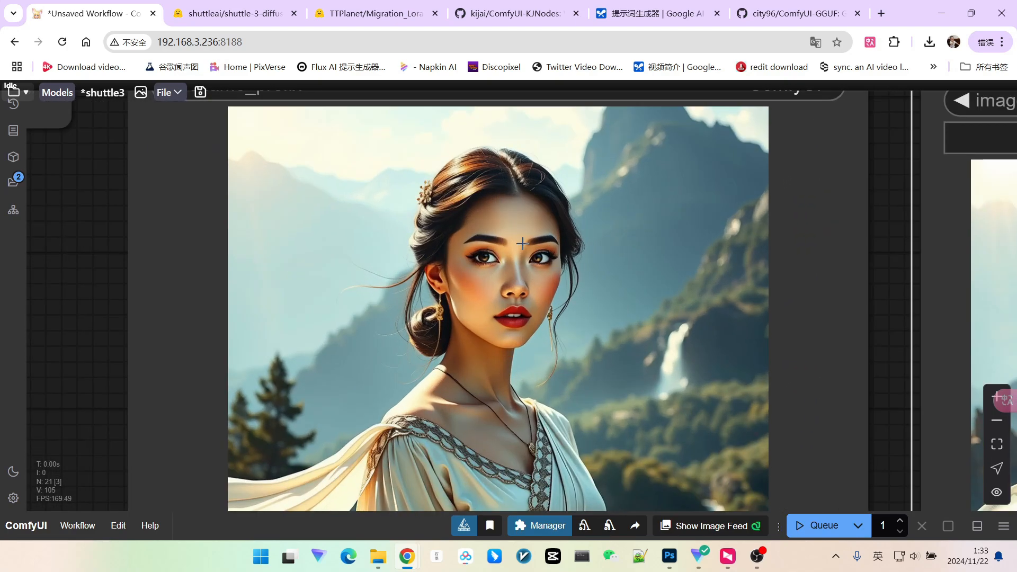
drag(495, 267, 482, 271)
scroll(486, 284, down, 8)
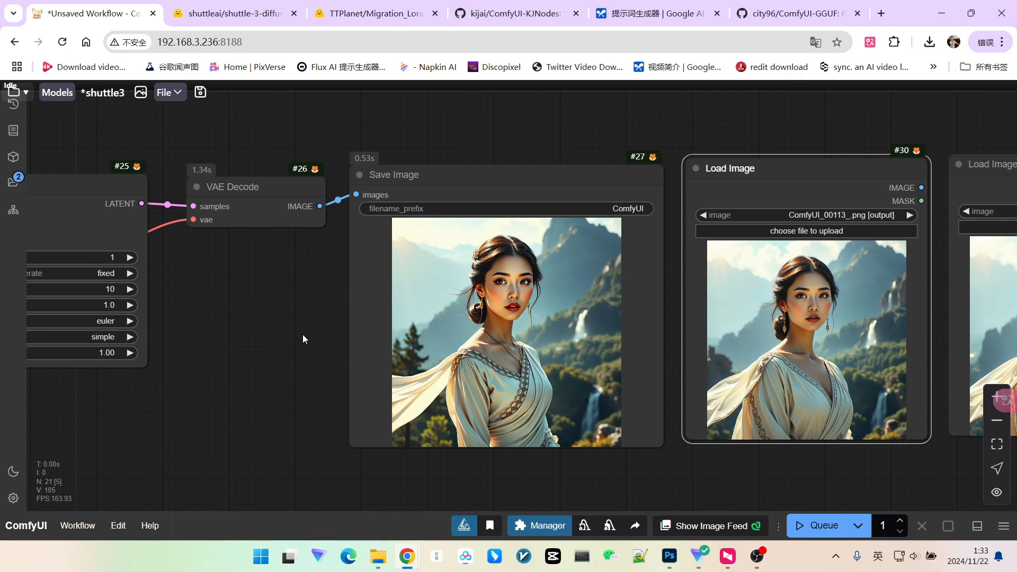
Set the KSampler's scheduler to normal and regenerate the portrait
drag(303, 335, 536, 288)
scroll(483, 335, down, 1)
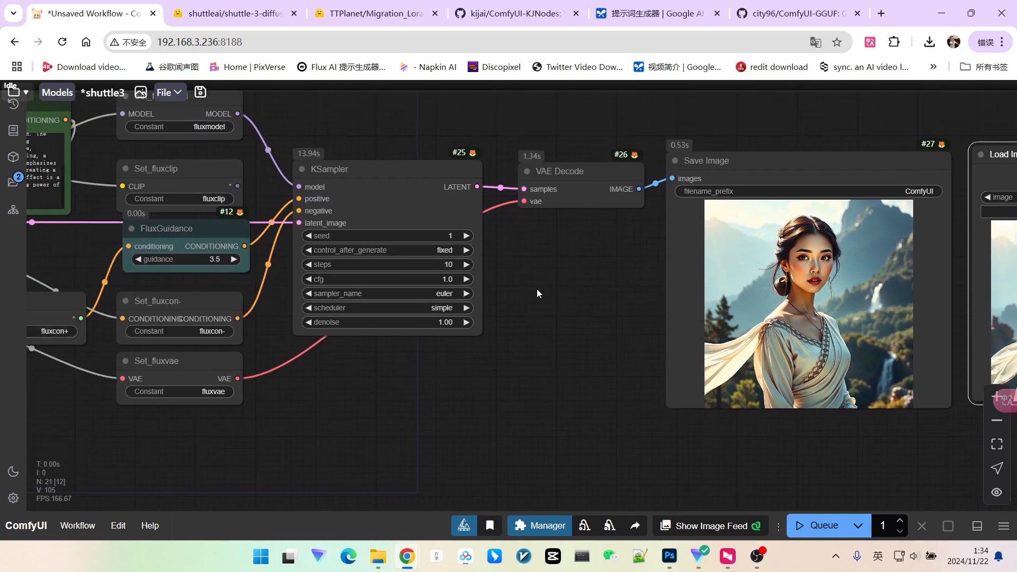
scroll(536, 289, up, 5)
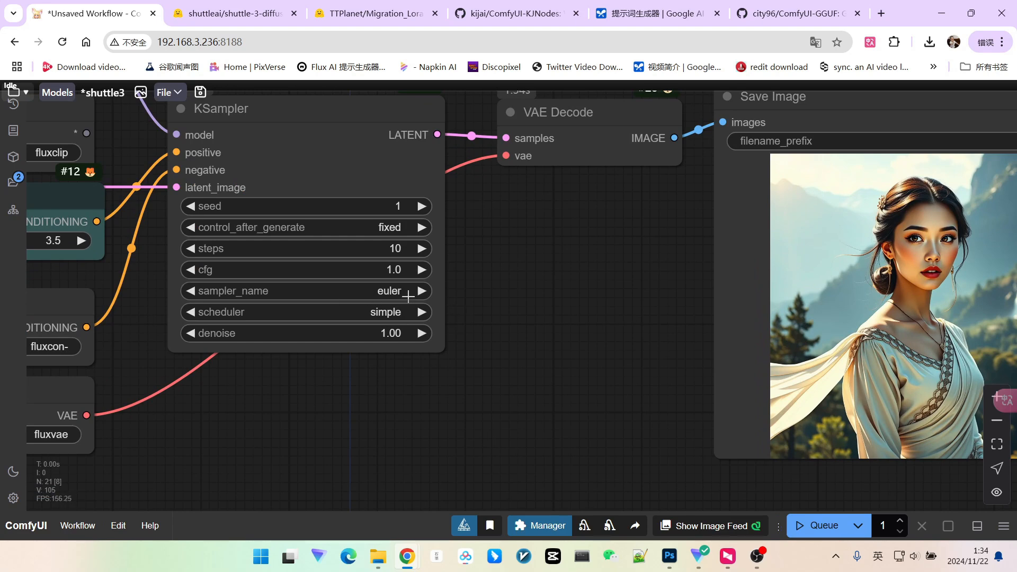
click(390, 312)
click(384, 318)
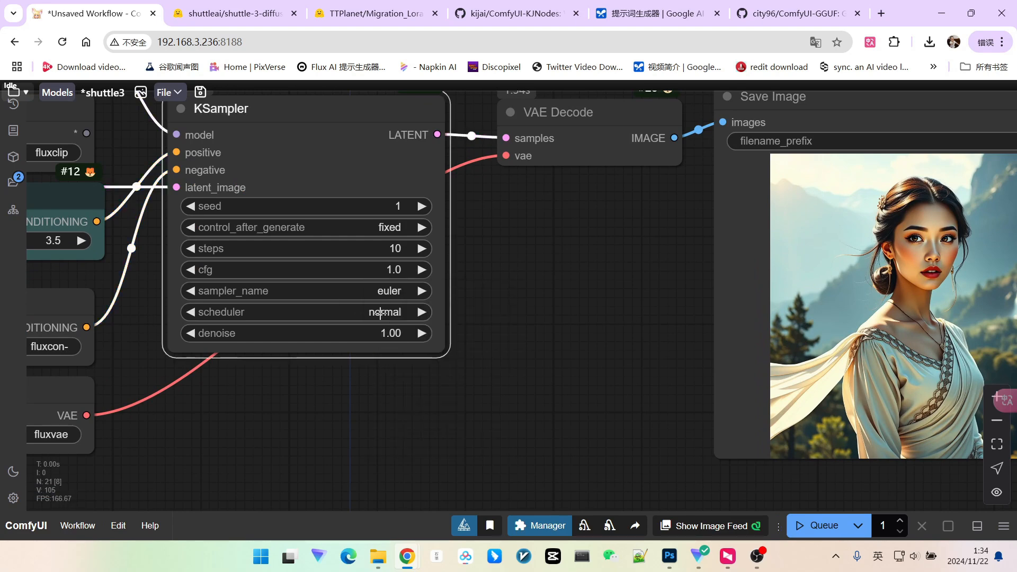
scroll(522, 349, down, 3)
scroll(673, 269, up, 4)
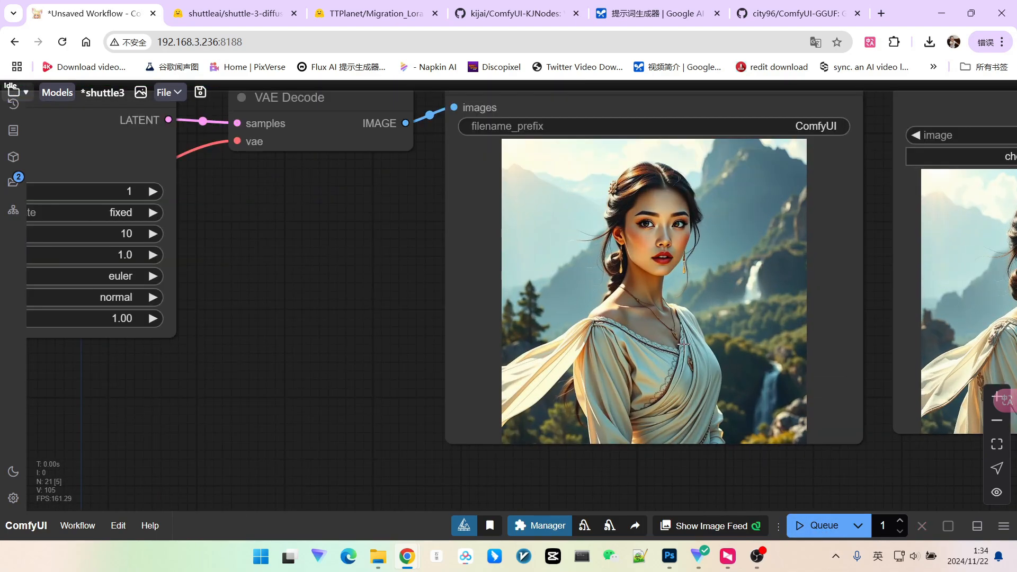
Set the KSampler's sampler to deis and its scheduler to beta, and regenerate the portrait
scroll(722, 290, down, 4)
drag(335, 297, 430, 304)
scroll(413, 302, up, 3)
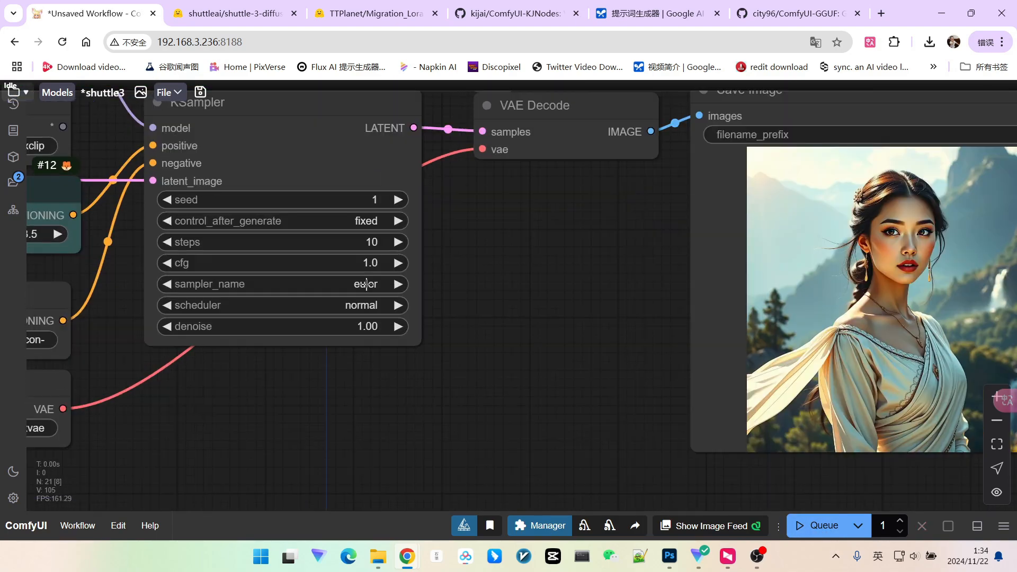
click(366, 284)
scroll(421, 356, down, 3)
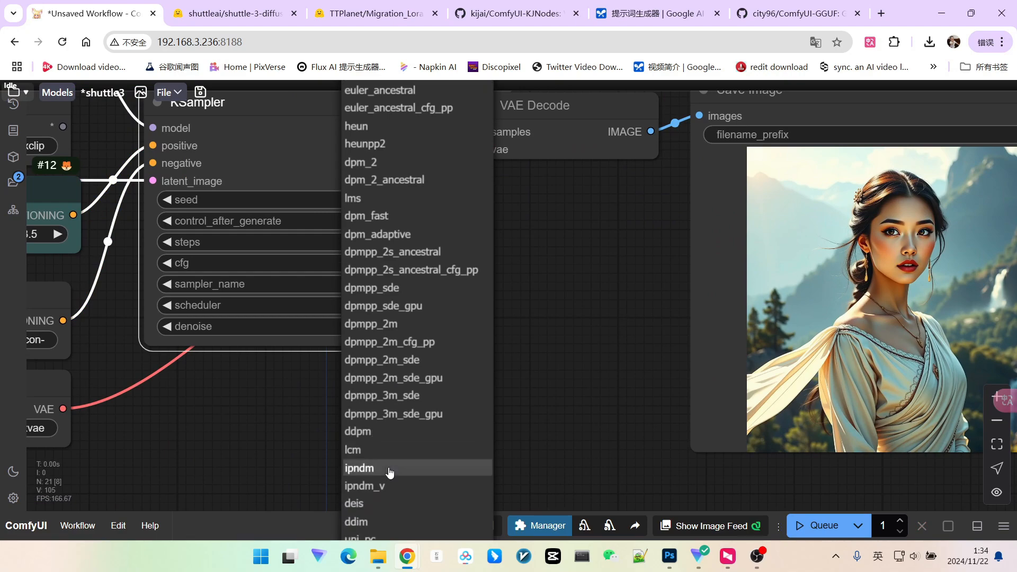
click(360, 485)
click(365, 307)
click(375, 421)
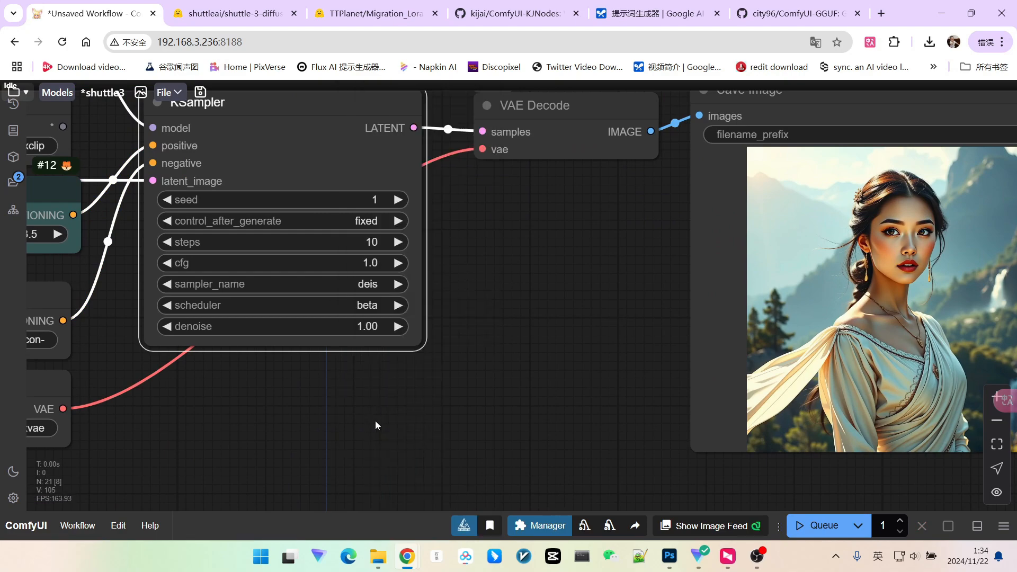
scroll(533, 435, down, 3)
scroll(691, 373, up, 3)
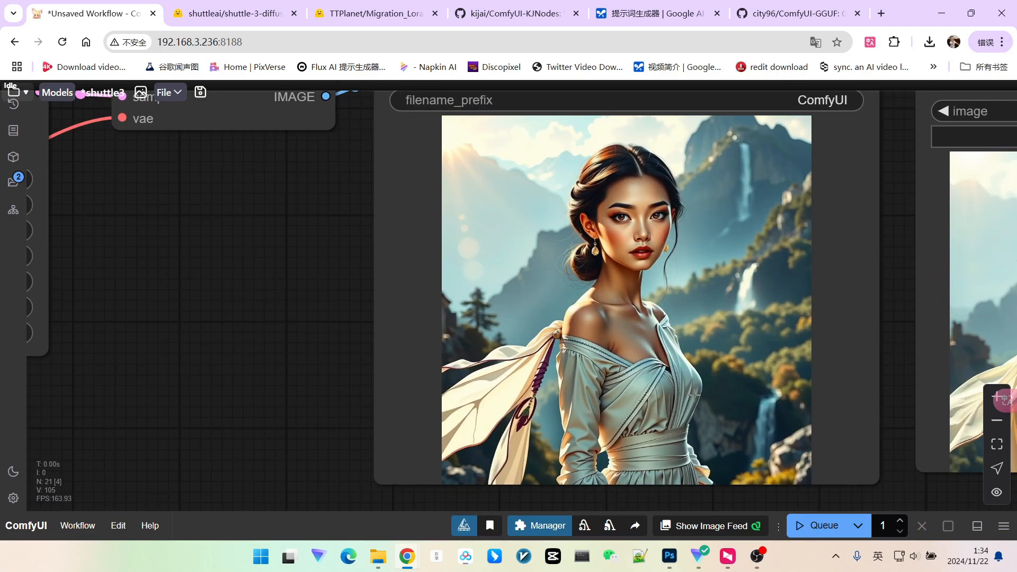
scroll(685, 242, up, 2)
scroll(593, 224, down, 4)
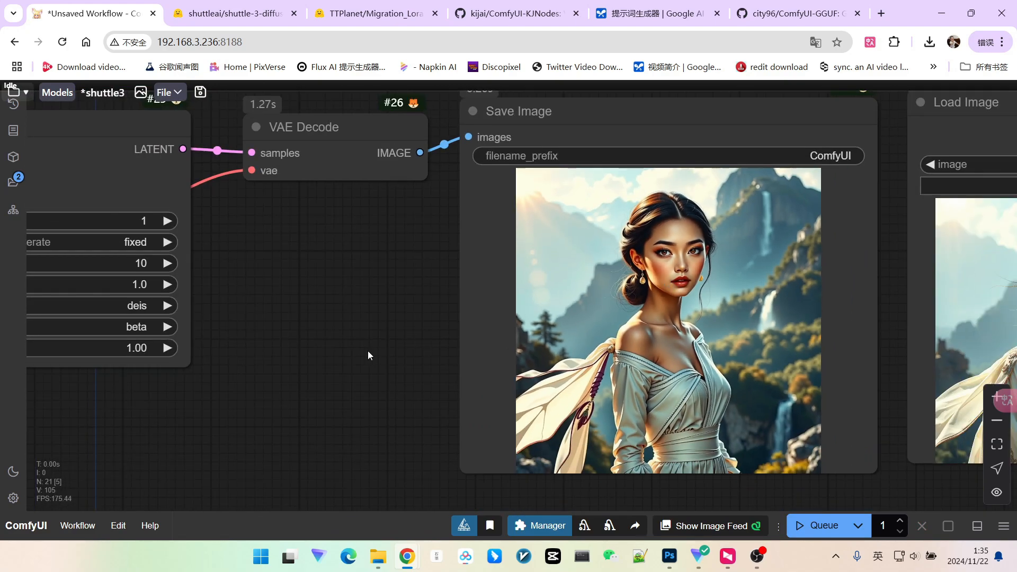
Set the KSampler's sampler to euler and its scheduler to ddim_uniform
drag(368, 351, 667, 345)
click(434, 302)
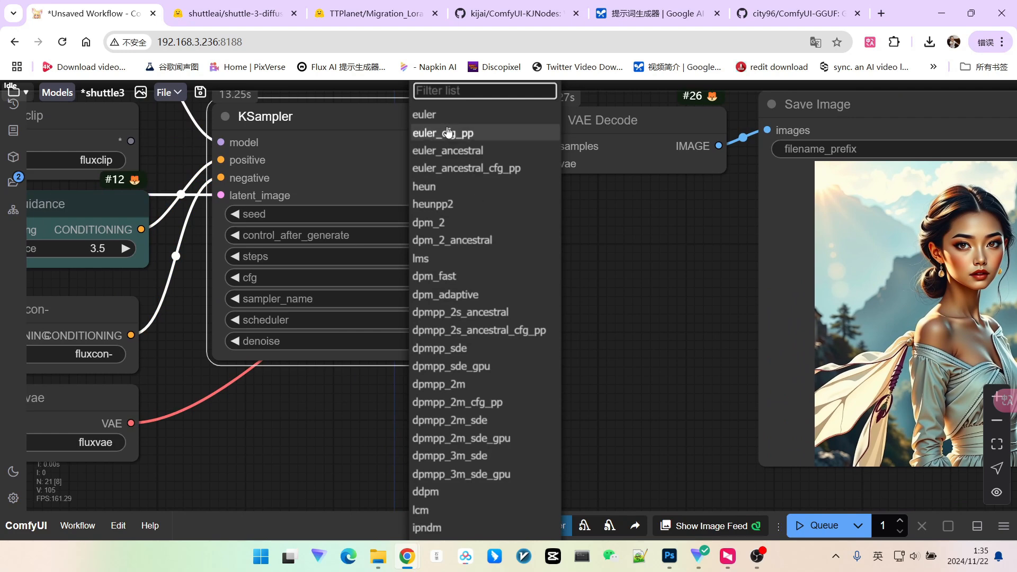
click(440, 114)
click(431, 321)
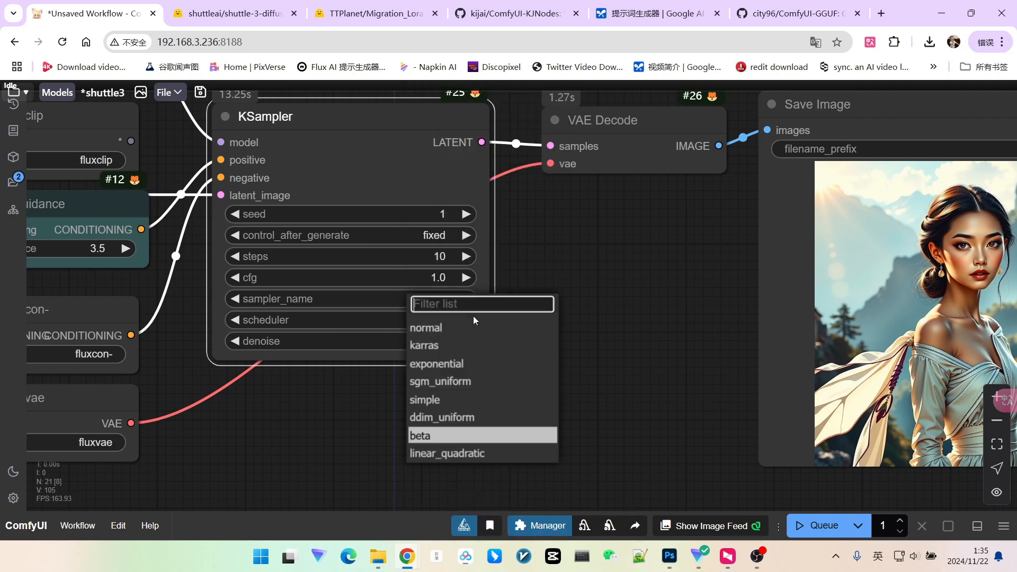
click(454, 418)
Generate the portrait with euler and ddim_uniform at 10 steps and inspect the result up close
scroll(667, 401, down, 4)
drag(667, 400, 527, 390)
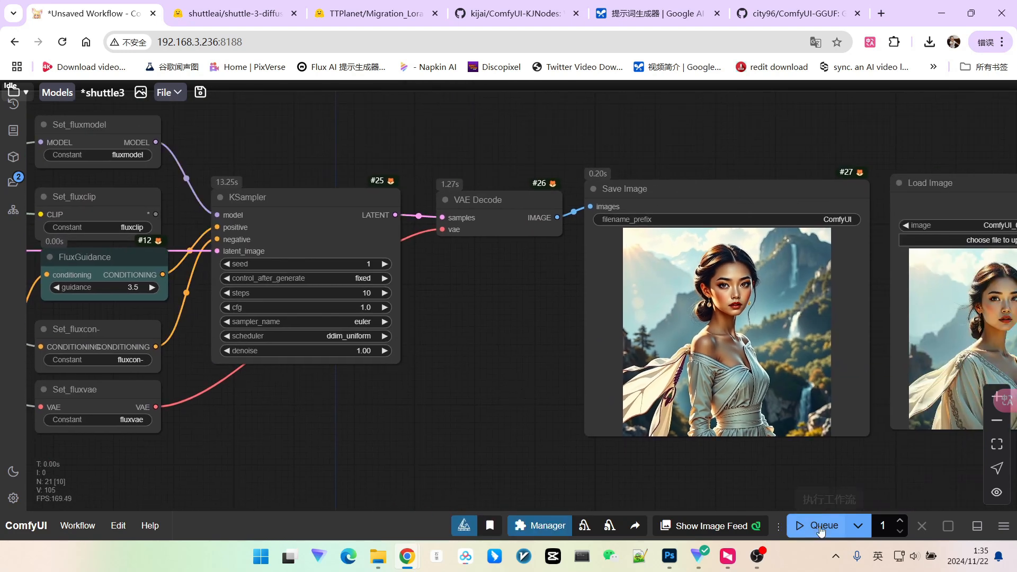
click(822, 528)
scroll(682, 378, up, 6)
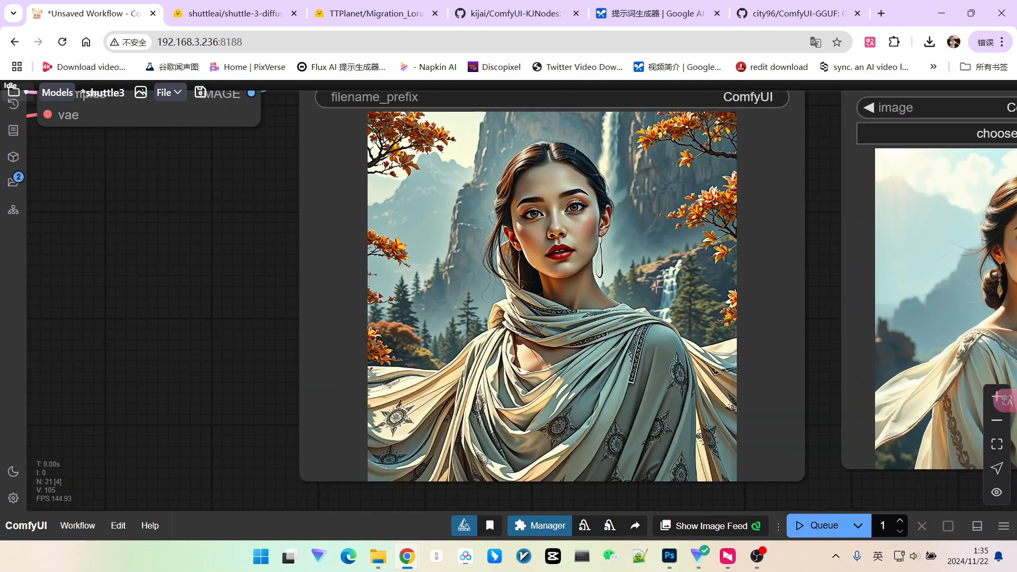
scroll(617, 224, up, 5)
scroll(523, 226, down, 5)
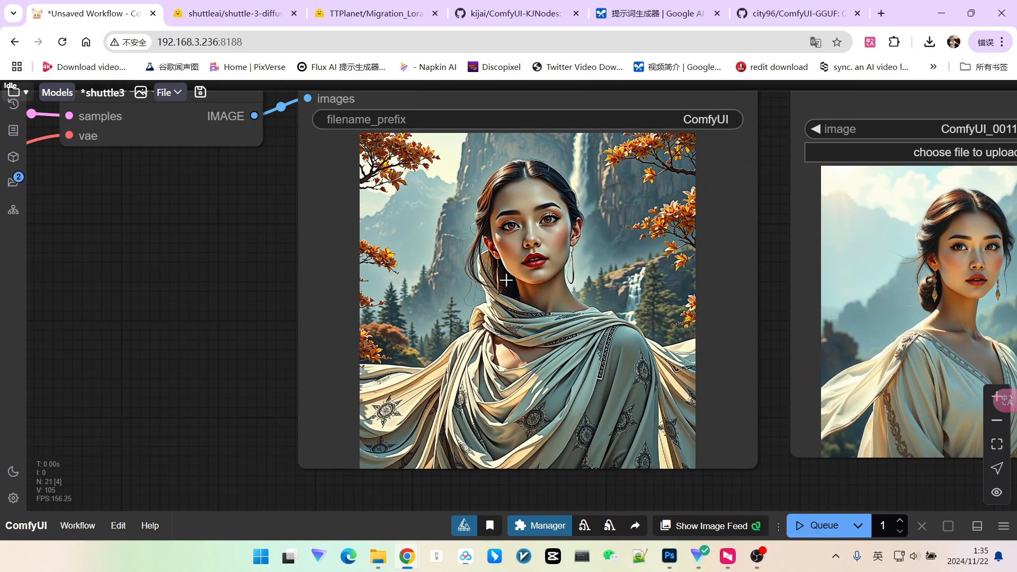
Set the KSampler's steps to 4
drag(506, 281, 579, 280)
scroll(347, 288, up, 6)
click(309, 247)
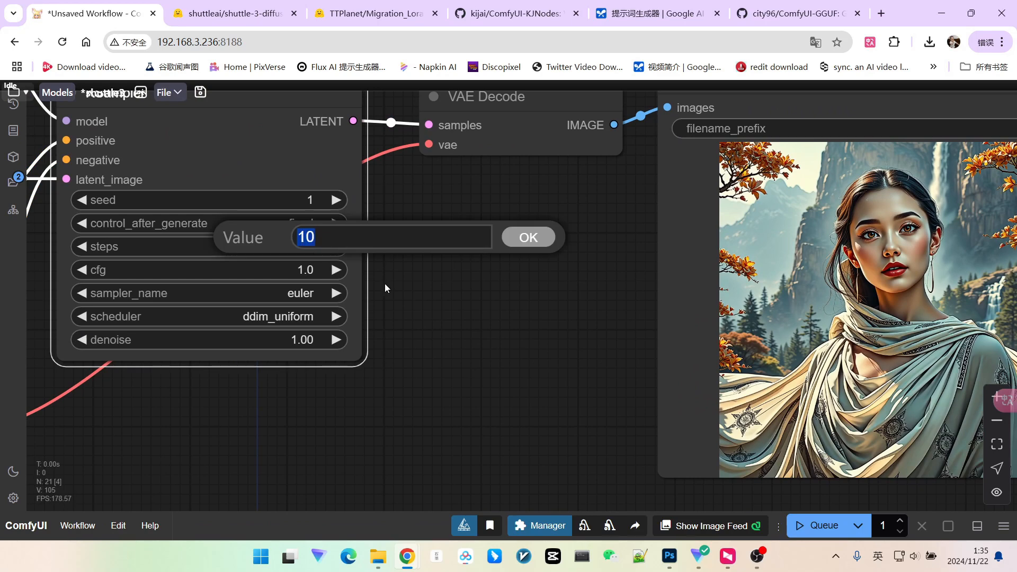
text(4)
click(529, 238)
scroll(548, 377, down, 4)
Generate the image with ddim_uniform at 4 steps and examine its style in the Save Image node
click(821, 526)
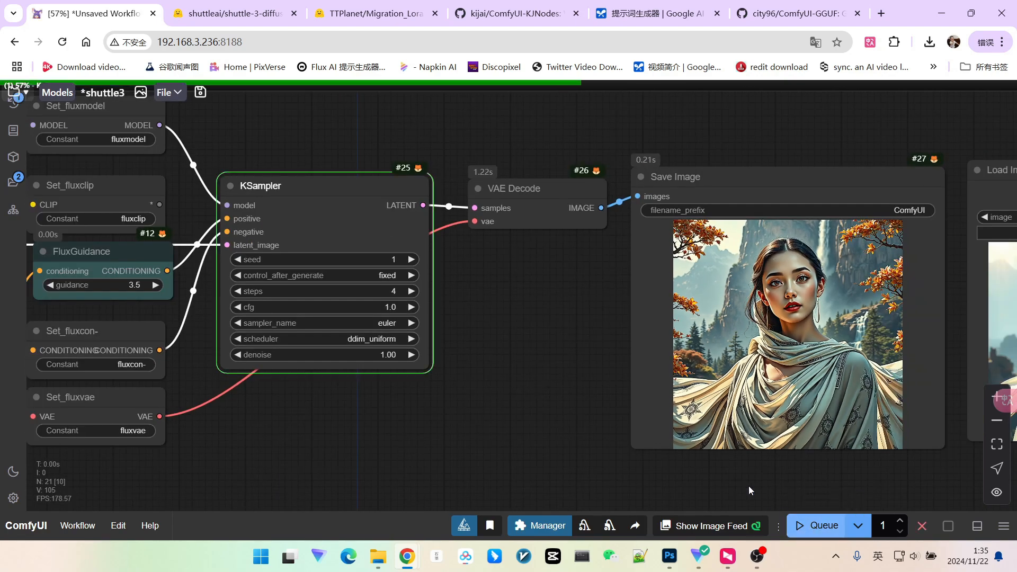
scroll(557, 398, up, 3)
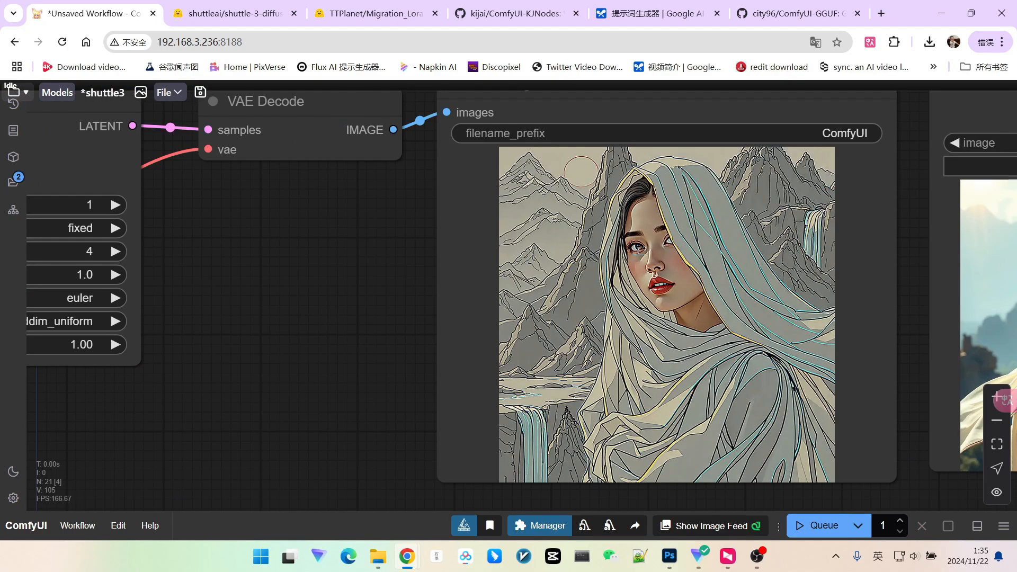
scroll(673, 249, down, 1)
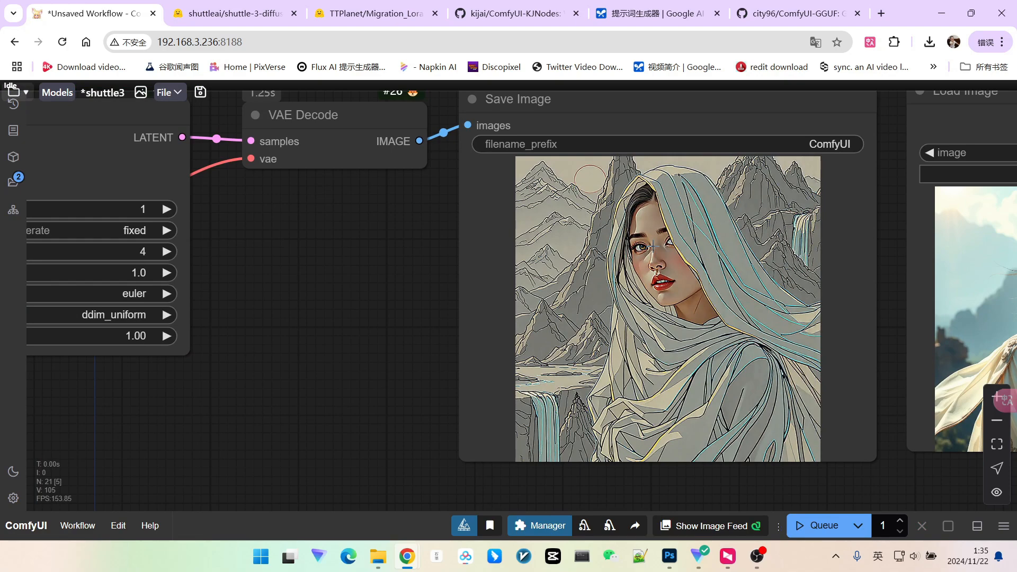
scroll(655, 244, down, 3)
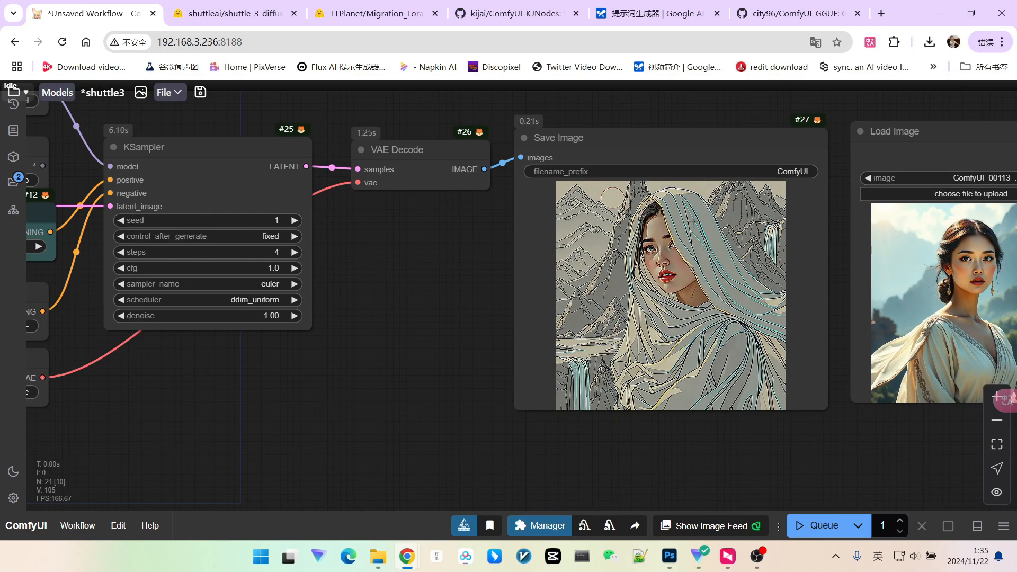
scroll(693, 223, up, 3)
scroll(663, 233, down, 2)
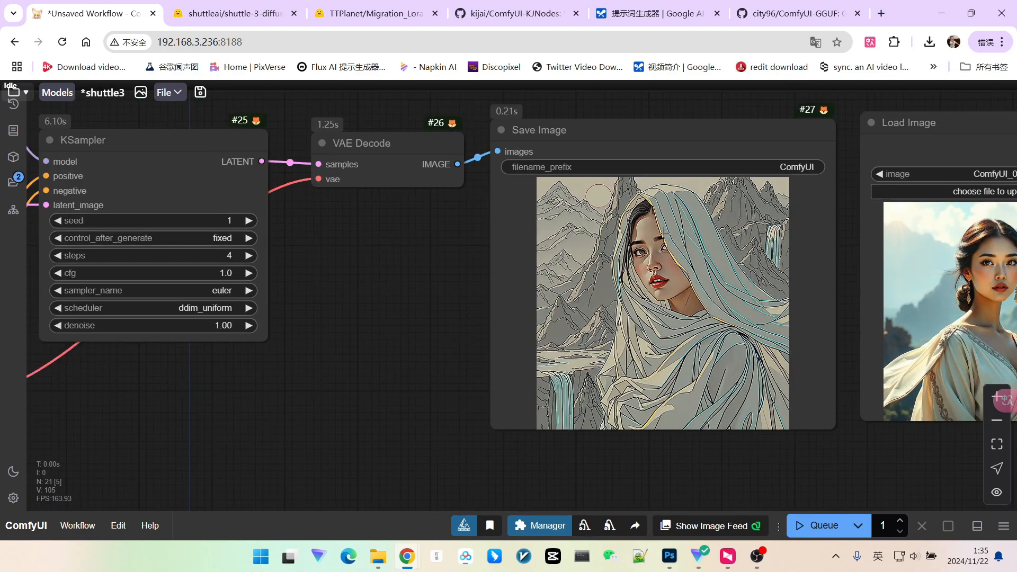
drag(342, 347, 513, 350)
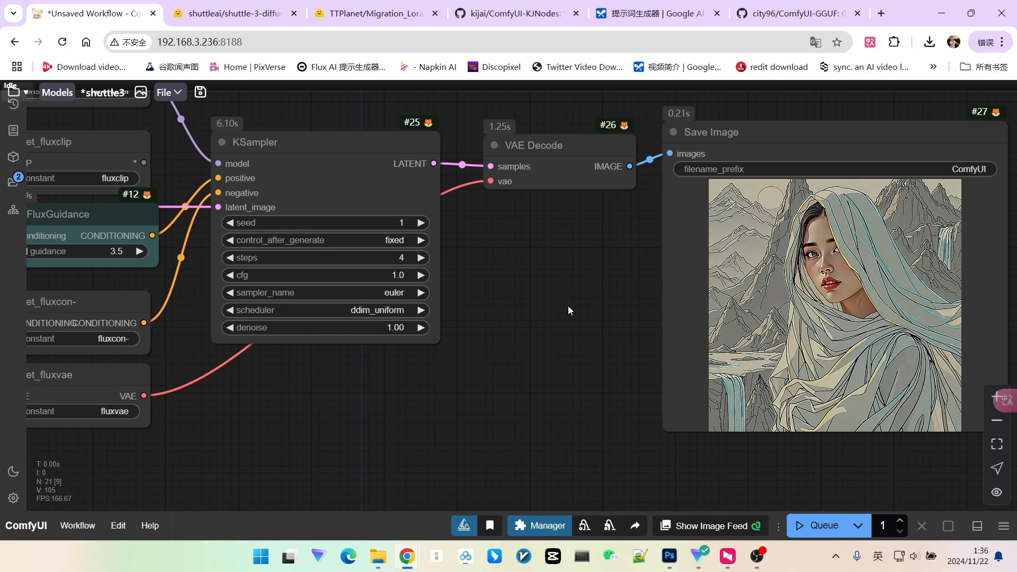
Set the KSampler's scheduler to sgm_uniform
scroll(569, 305, down, 2)
drag(559, 318, 602, 318)
scroll(593, 326, down, 1)
scroll(557, 324, up, 4)
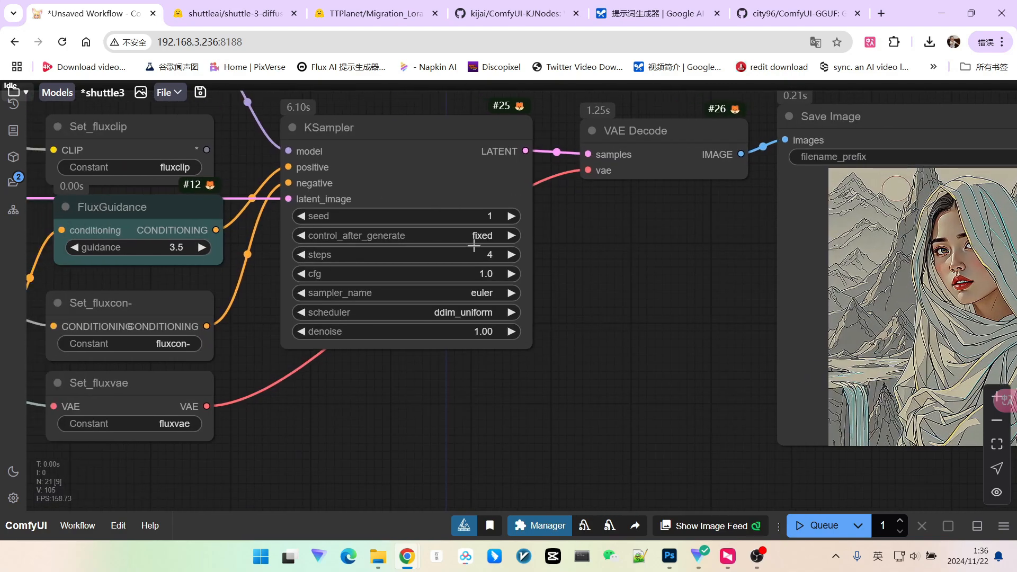
click(475, 313)
click(483, 374)
Generate the image with euler and sgm_uniform at 4 steps and view the result
scroll(582, 418, down, 5)
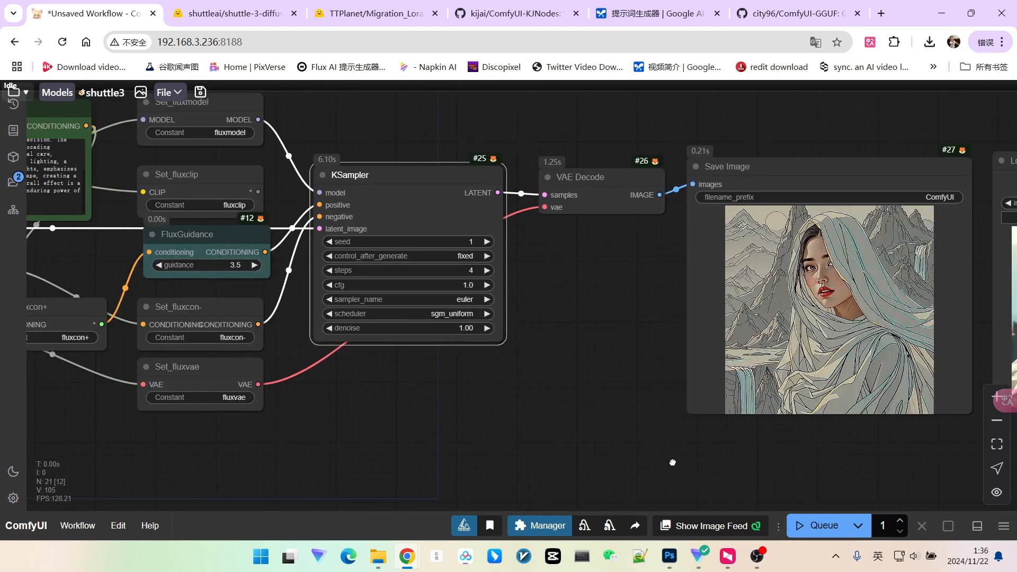
scroll(672, 461, up, 3)
click(816, 525)
scroll(371, 299, up, 2)
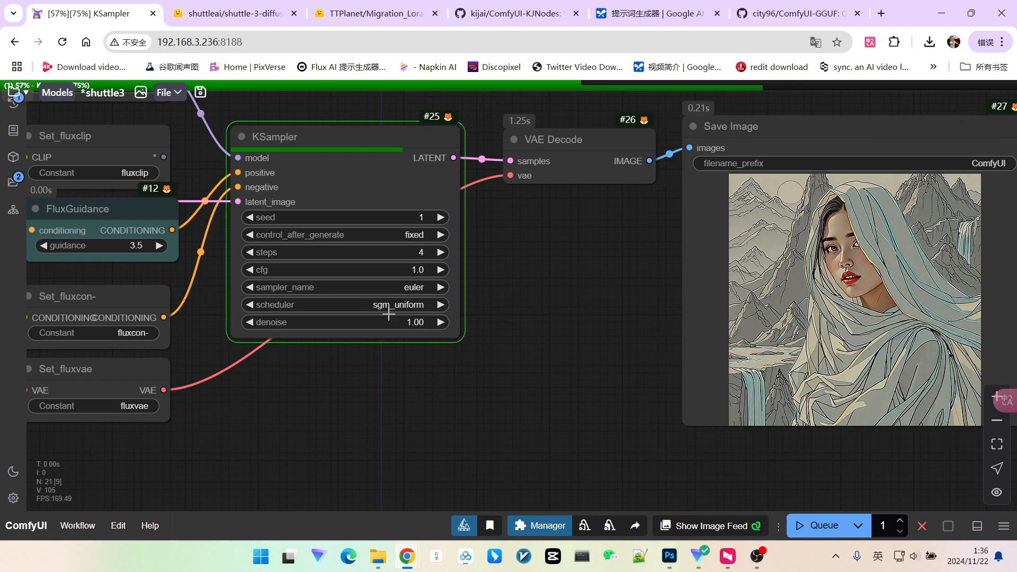
scroll(522, 316, down, 1)
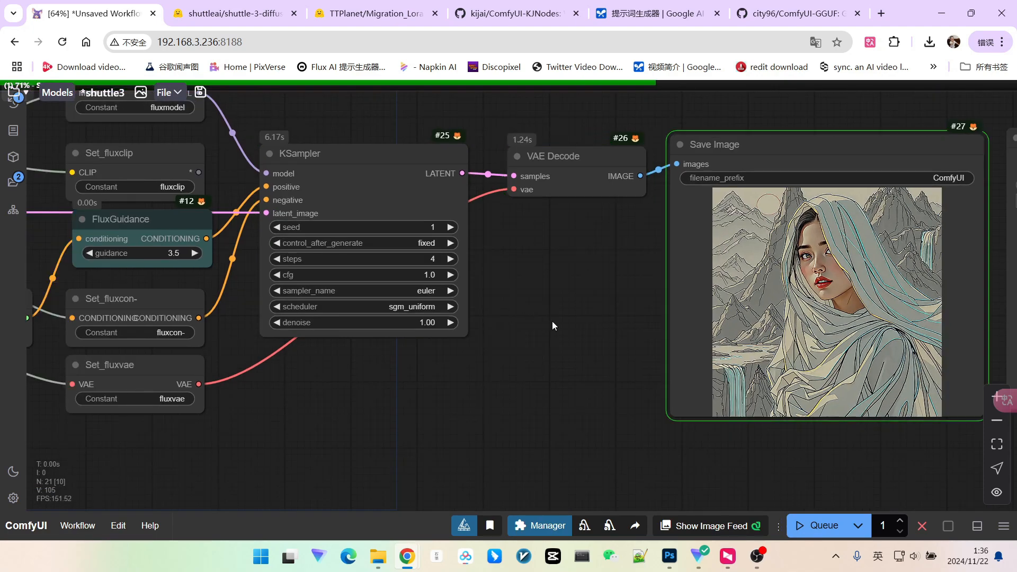
drag(551, 321, 178, 258)
drag(115, 258, 702, 255)
Set the KSampler's scheduler to simple
scroll(702, 255, up, 2)
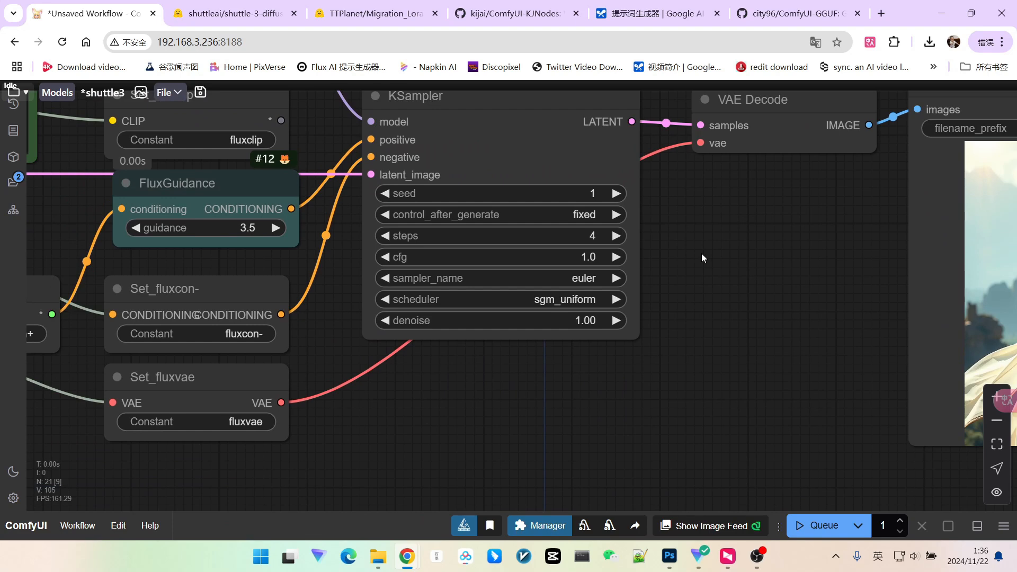
click(565, 301)
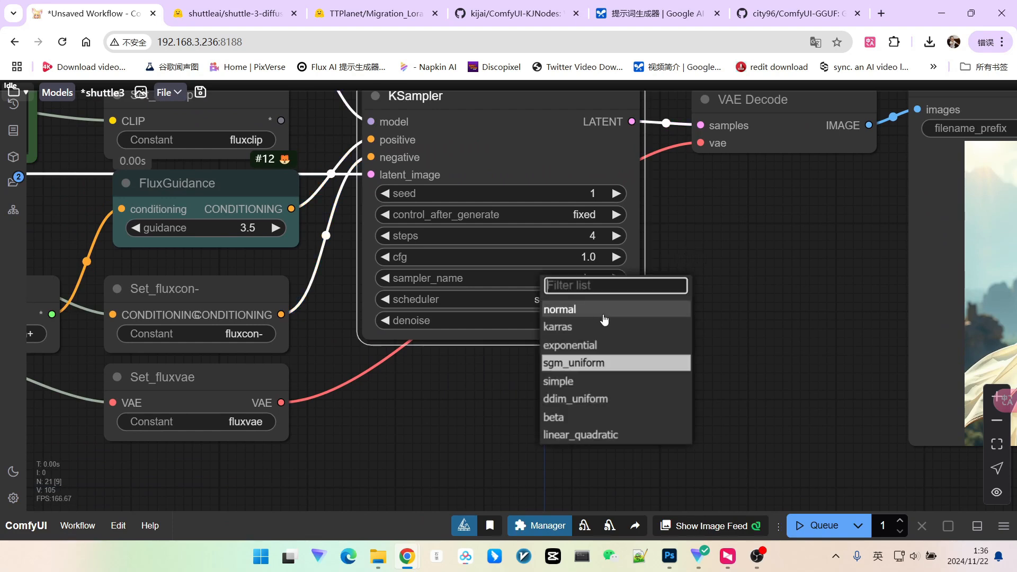
click(557, 381)
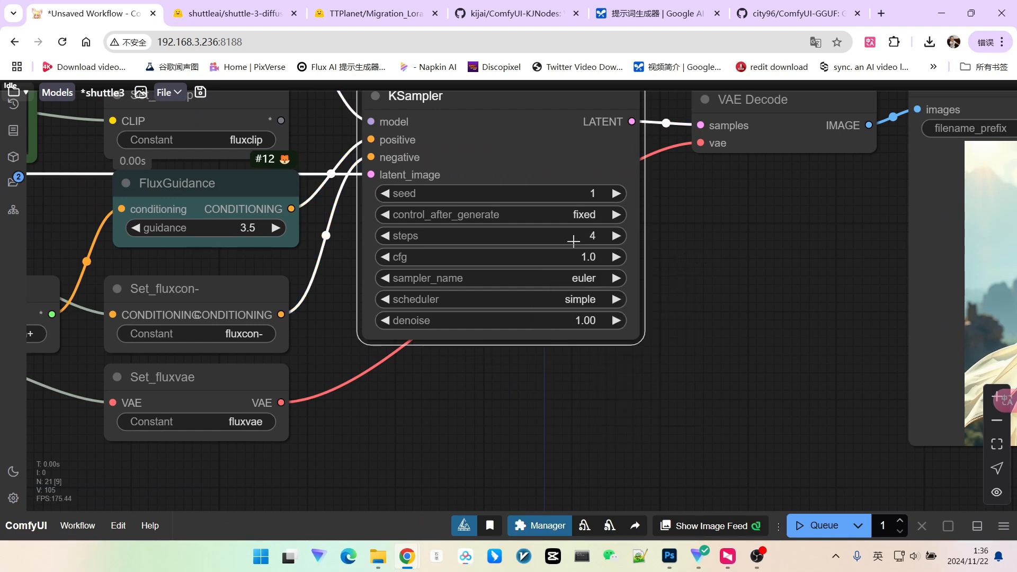
Generate the portrait with euler and simple at 4 steps and examine it in the Save Image node
scroll(416, 286, down, 4)
click(818, 525)
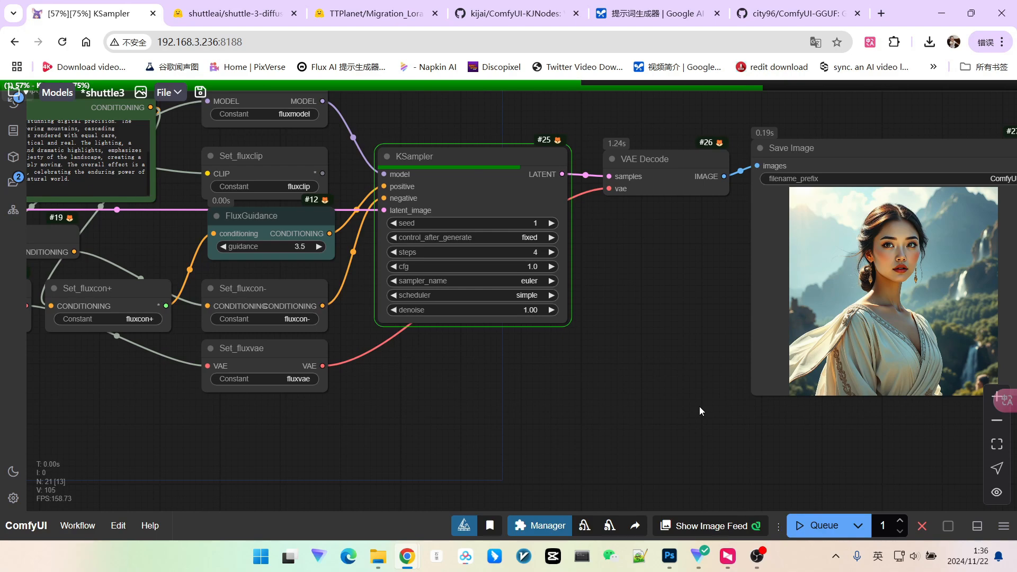
scroll(699, 406, down, 1)
drag(647, 364, 580, 346)
scroll(602, 347, up, 4)
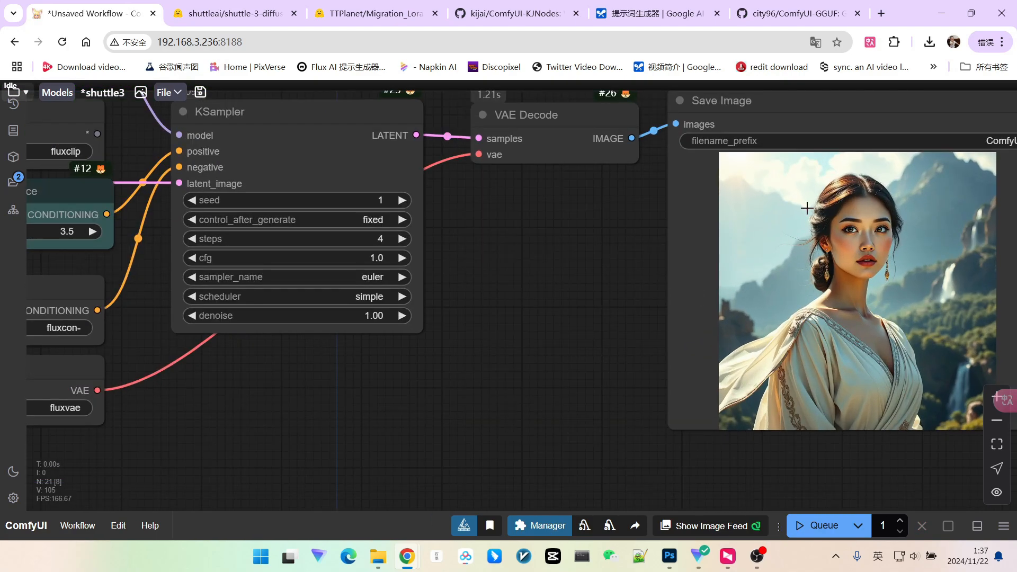
scroll(808, 279, down, 6)
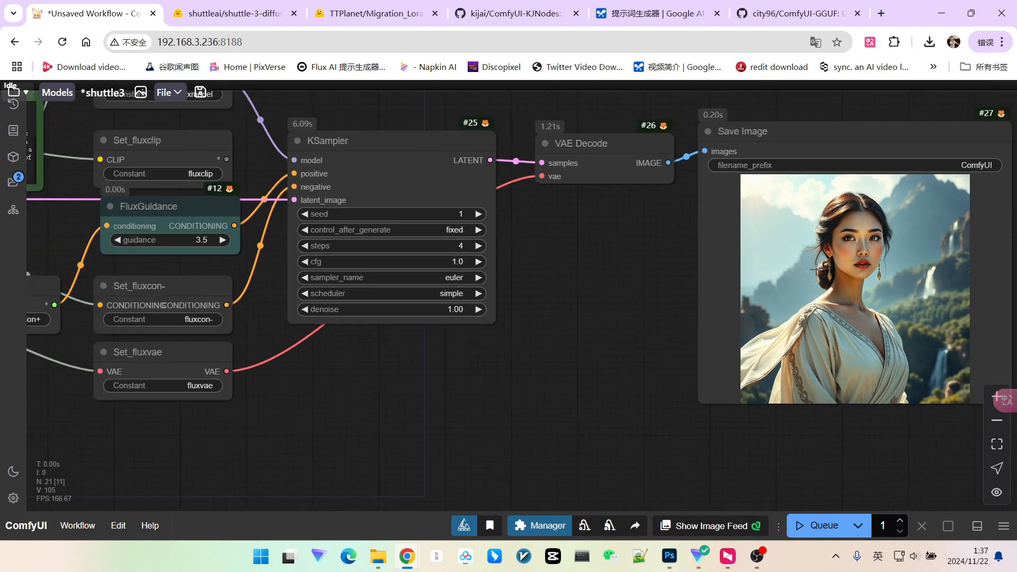
scroll(886, 241, up, 4)
scroll(886, 240, down, 4)
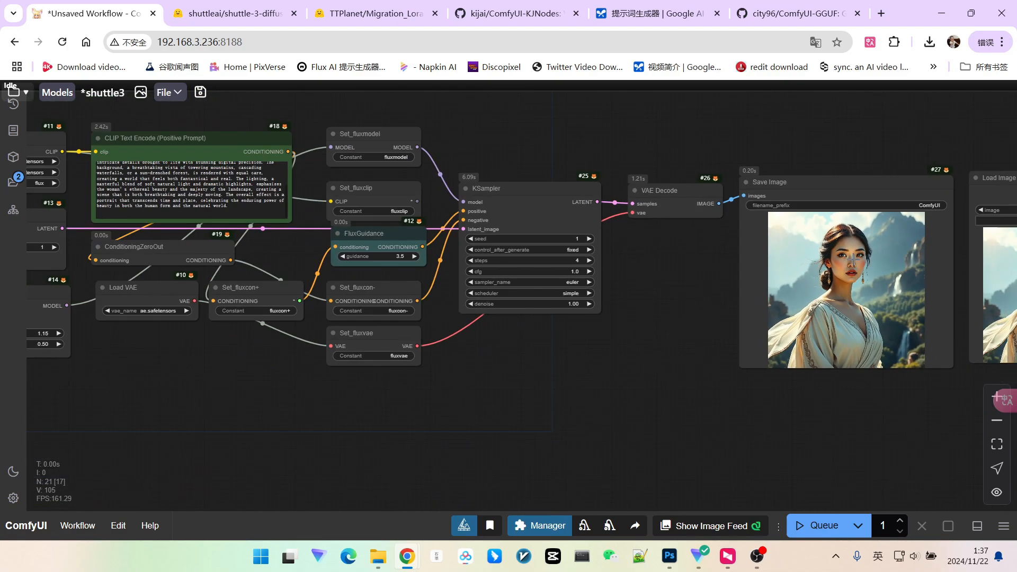
Insert a LoraLoaderModelOnly node between the Unet Loader (GGUF) and ModelSamplingFlux nodes
drag(451, 382, 733, 363)
drag(292, 374, 547, 373)
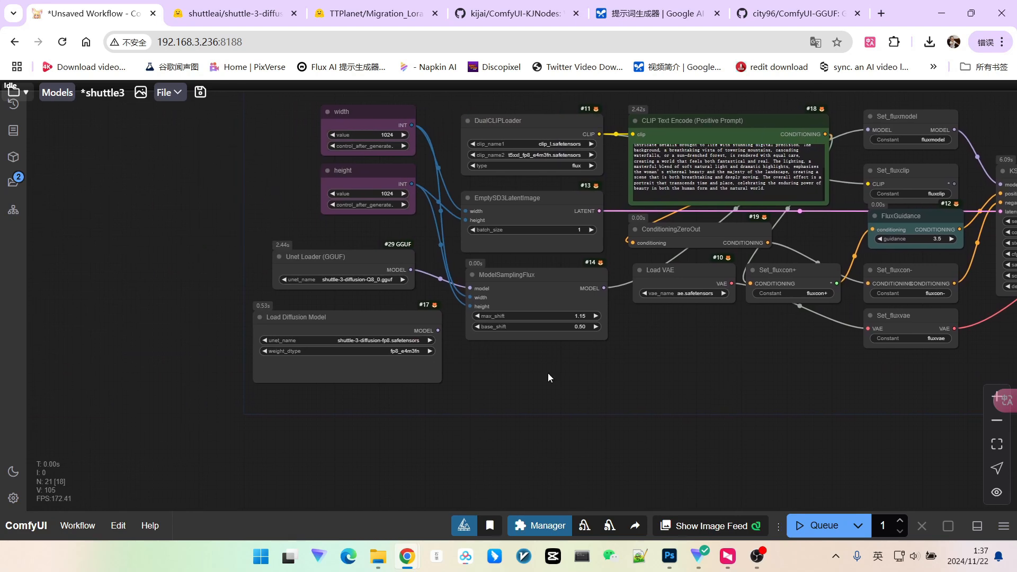
drag(382, 323, 243, 319)
scroll(365, 328, up, 2)
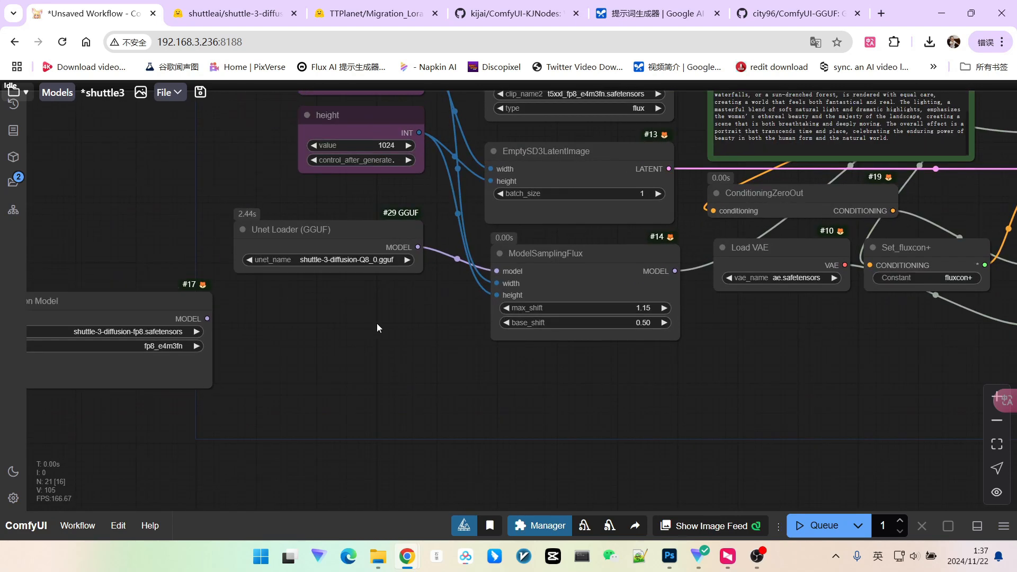
double_click(376, 324)
click(368, 357)
right_click(368, 358)
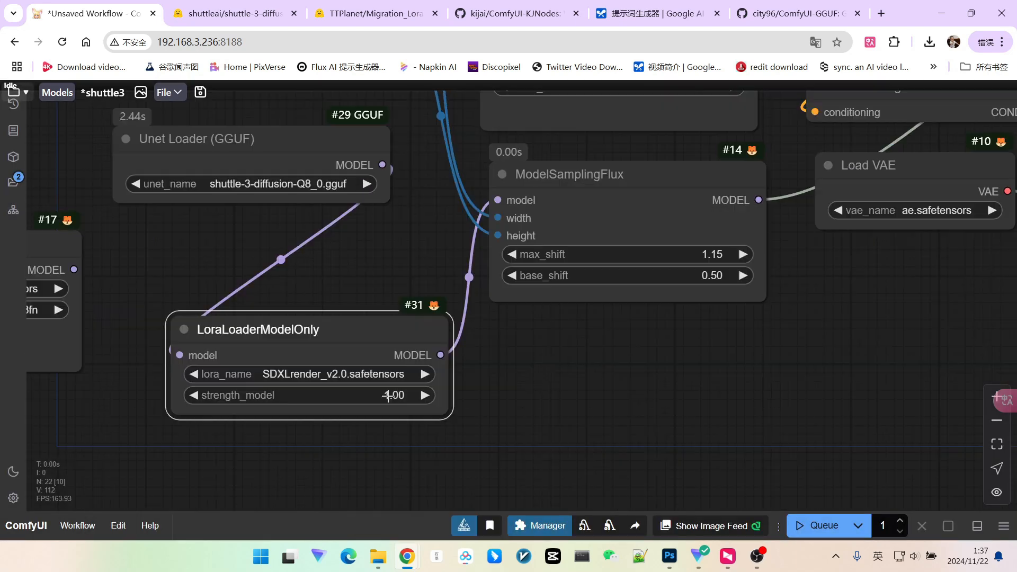
Set the LoRA loader's strength_model to 0.8 and its LoRA to flux\Flux_小红书真实风格丨日常照片丨极致逼真_V2.safetensors
click(387, 395)
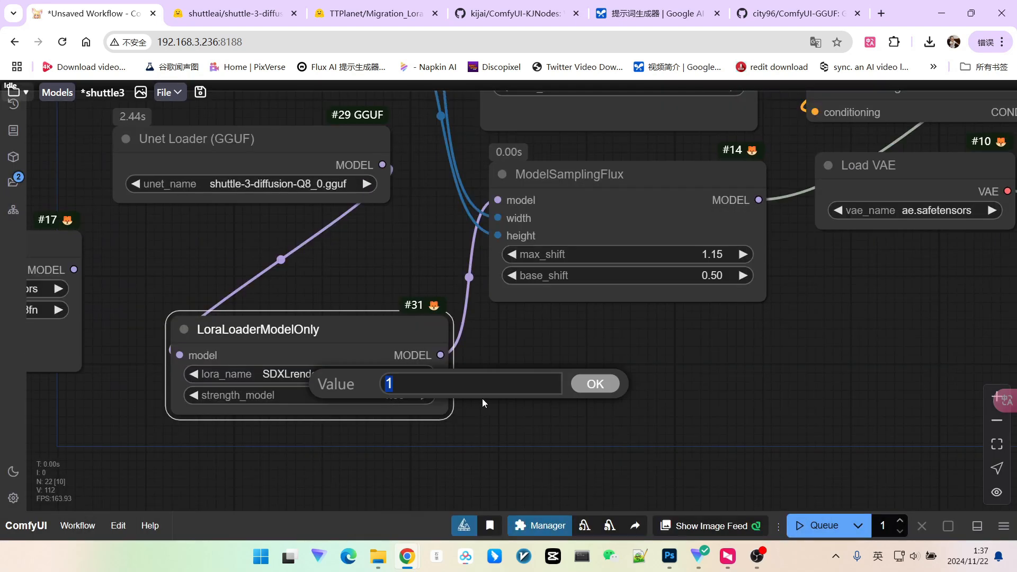
text(0.8)
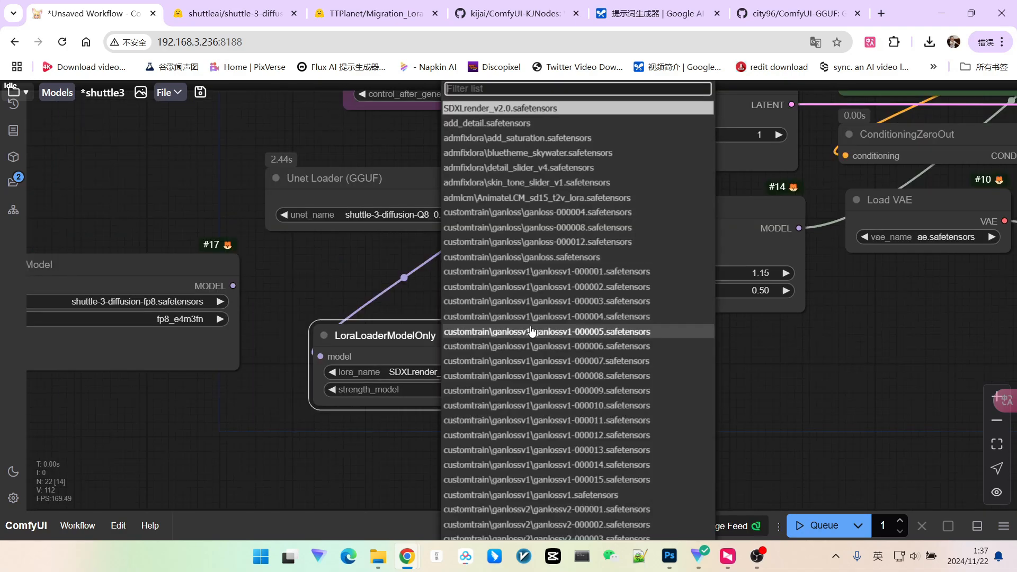
text(flux)
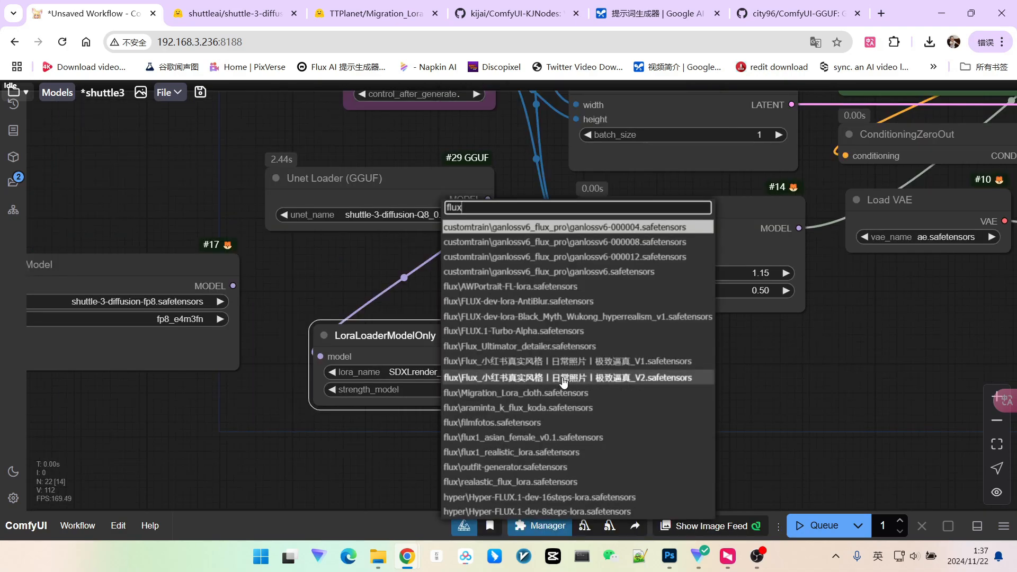
click(530, 377)
Generate the portrait with the LoRA at 0.8 strength and inspect the face and dress up close
scroll(685, 406, down, 4)
drag(754, 394, 386, 393)
scroll(402, 393, down, 2)
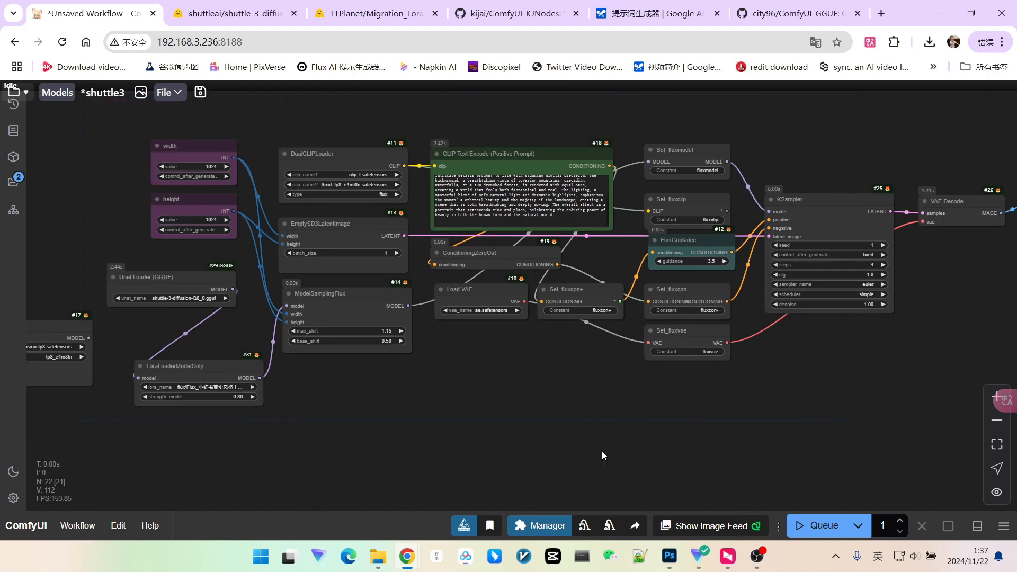
click(800, 526)
drag(834, 423, 526, 278)
scroll(526, 274, down, 1)
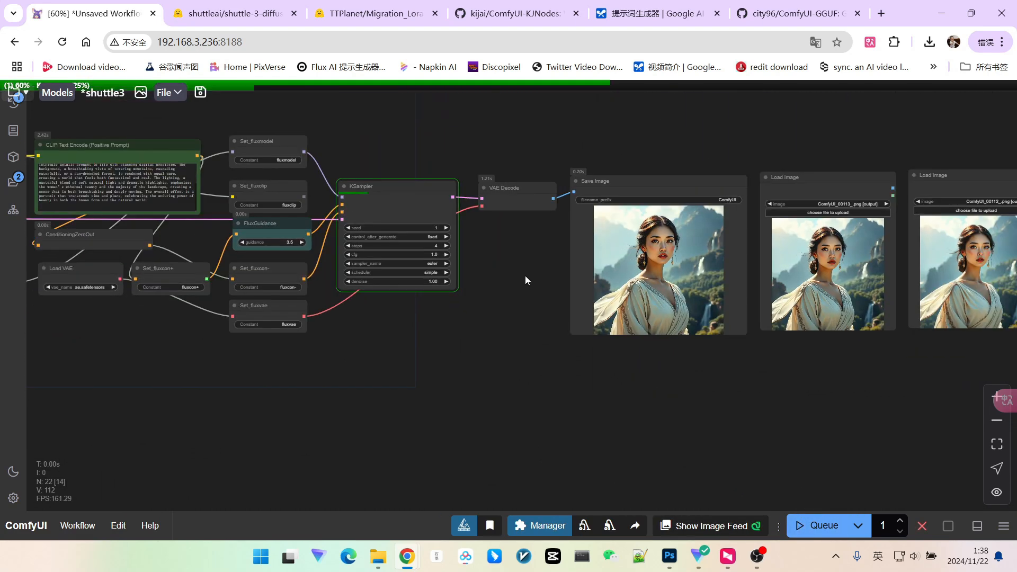
scroll(613, 234, up, 12)
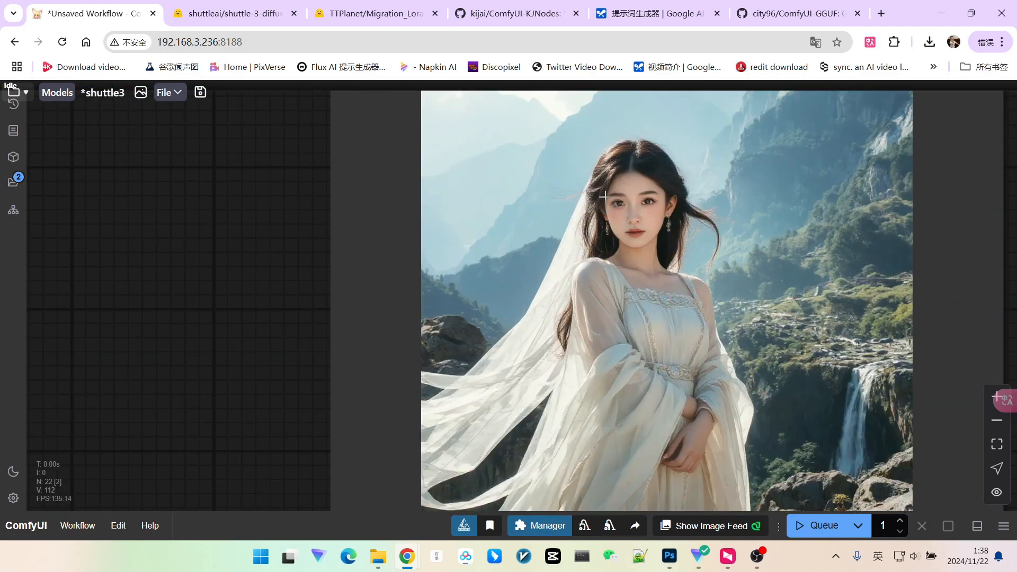
scroll(596, 188, up, 5)
scroll(669, 222, up, 2)
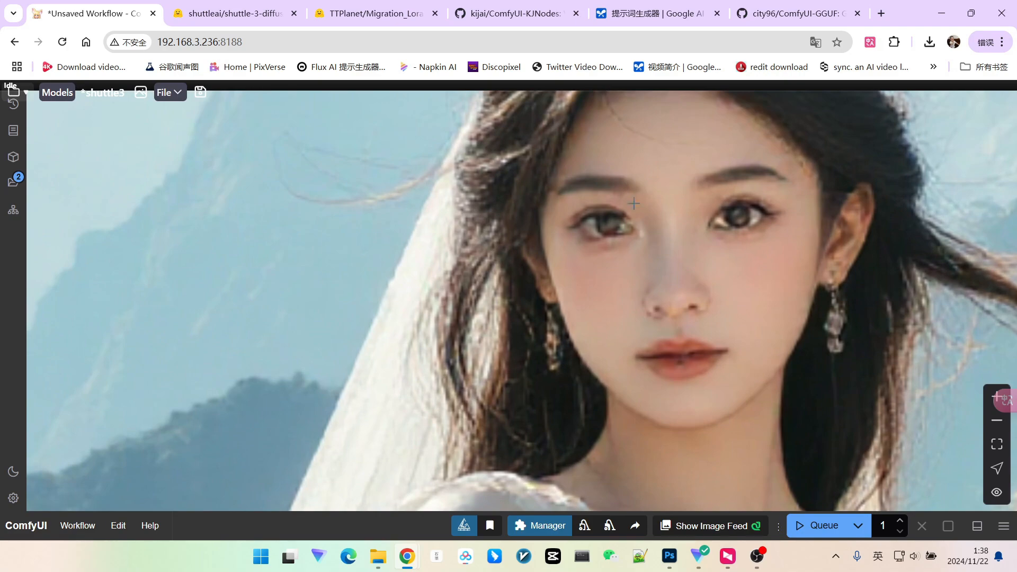
scroll(640, 212, down, 10)
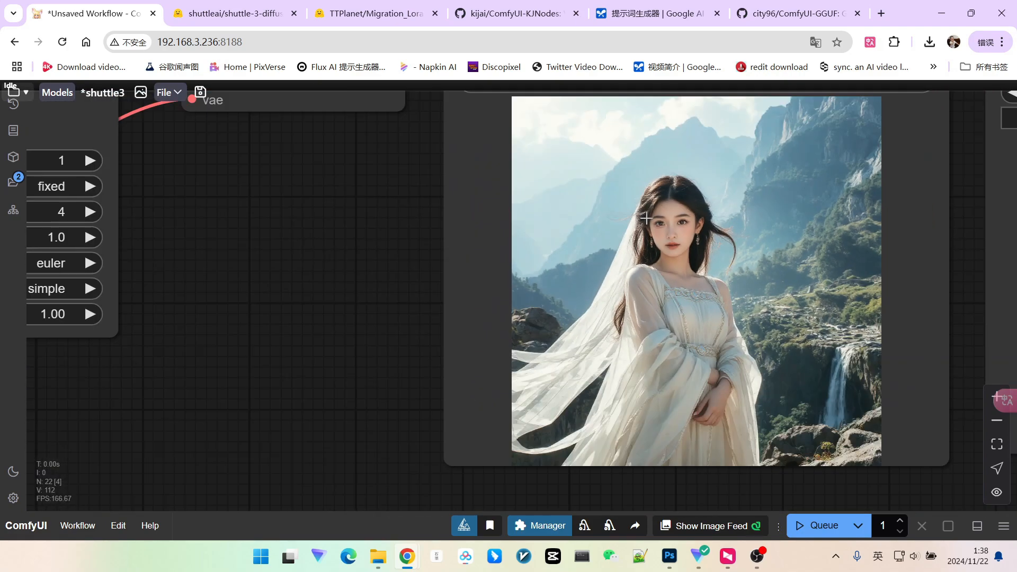
Set the KSampler's sampler to deis and scheduler to beta, and generate the image with the LoRA
drag(254, 310, 520, 287)
click(376, 249)
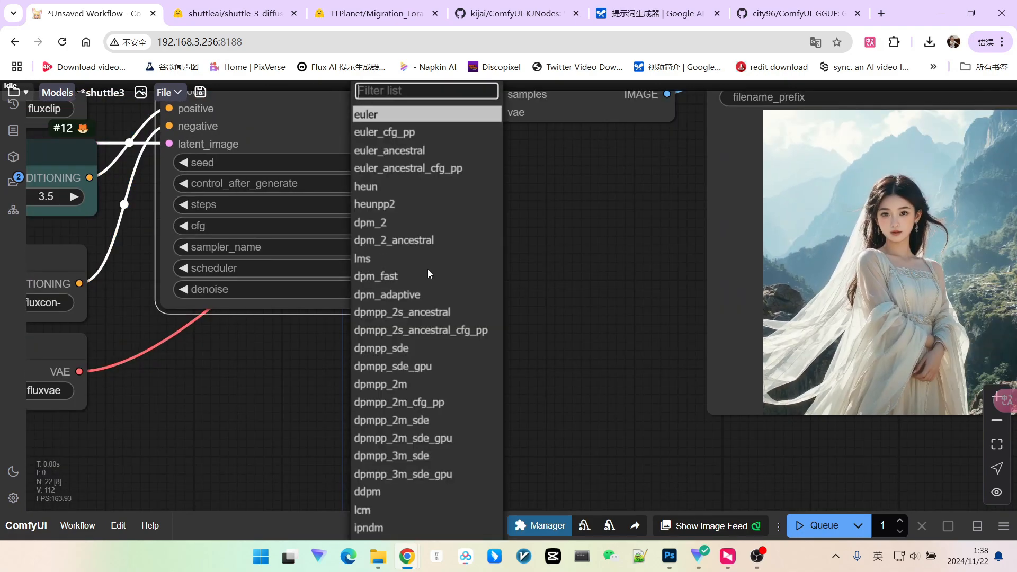
click(564, 302)
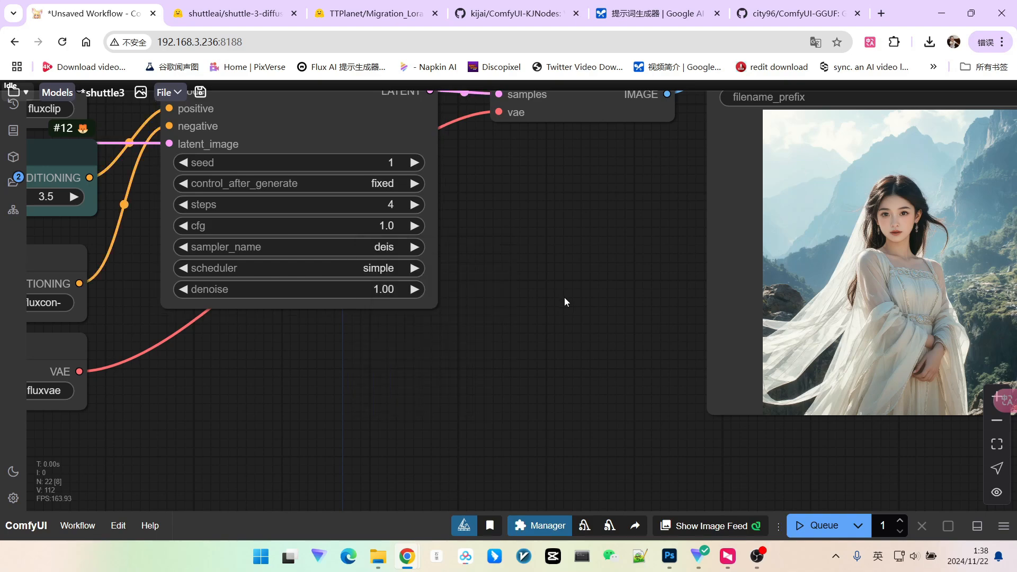
click(380, 268)
click(370, 386)
scroll(520, 365, down, 3)
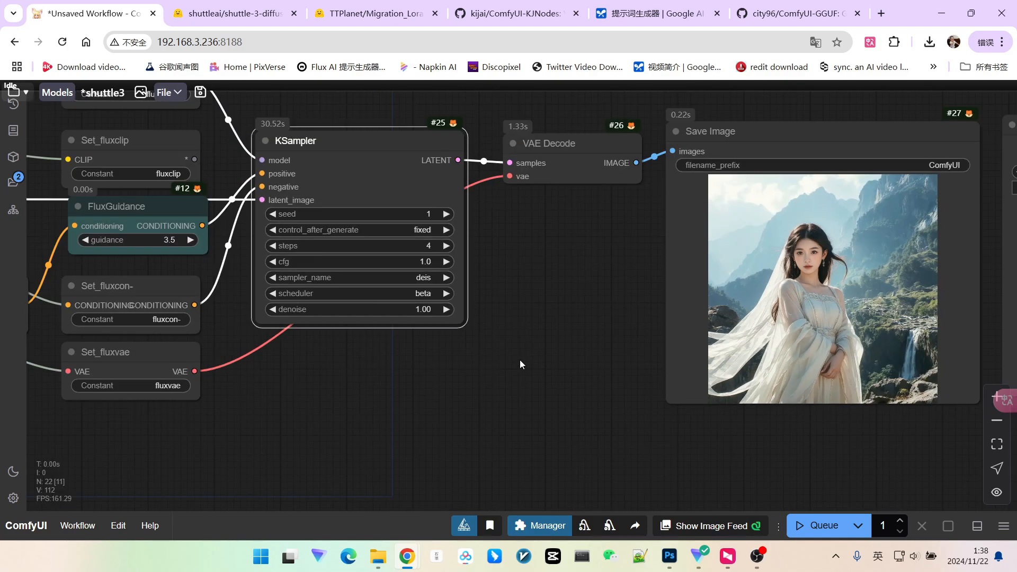
click(815, 522)
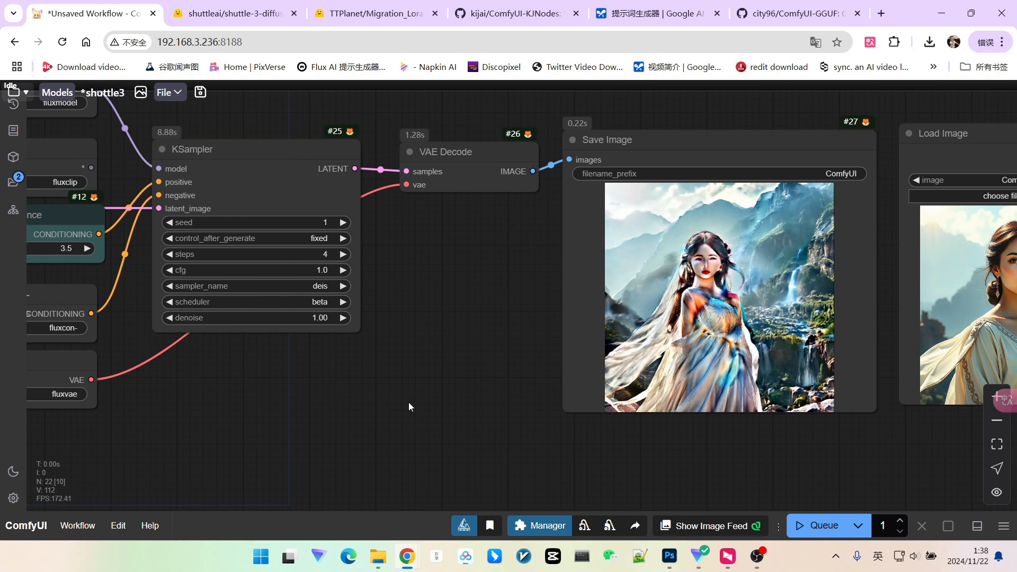
drag(408, 407, 559, 405)
Set the KSampler back to the euler sampler and the simple scheduler
scroll(495, 298, up, 2)
click(461, 287)
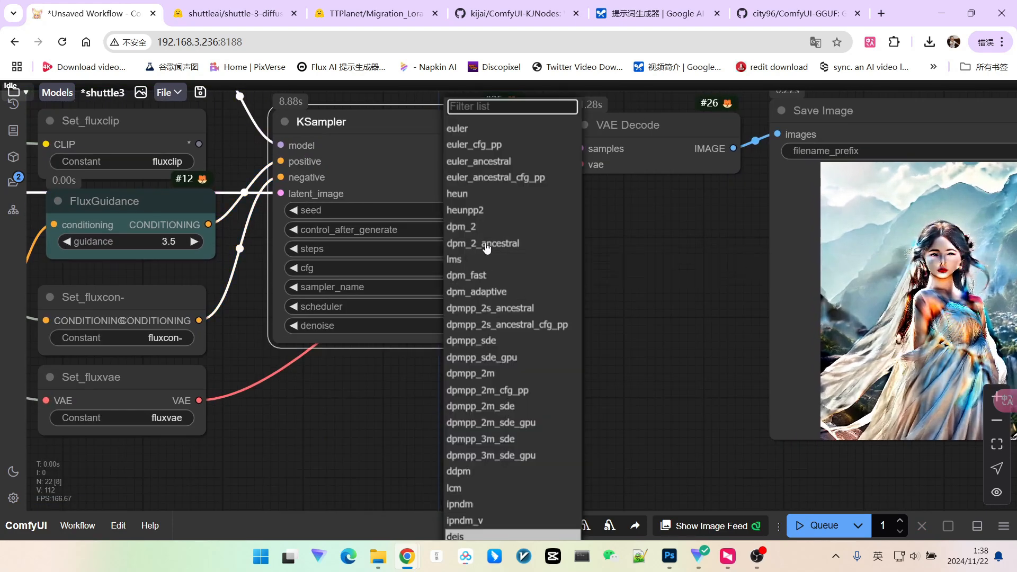
click(464, 131)
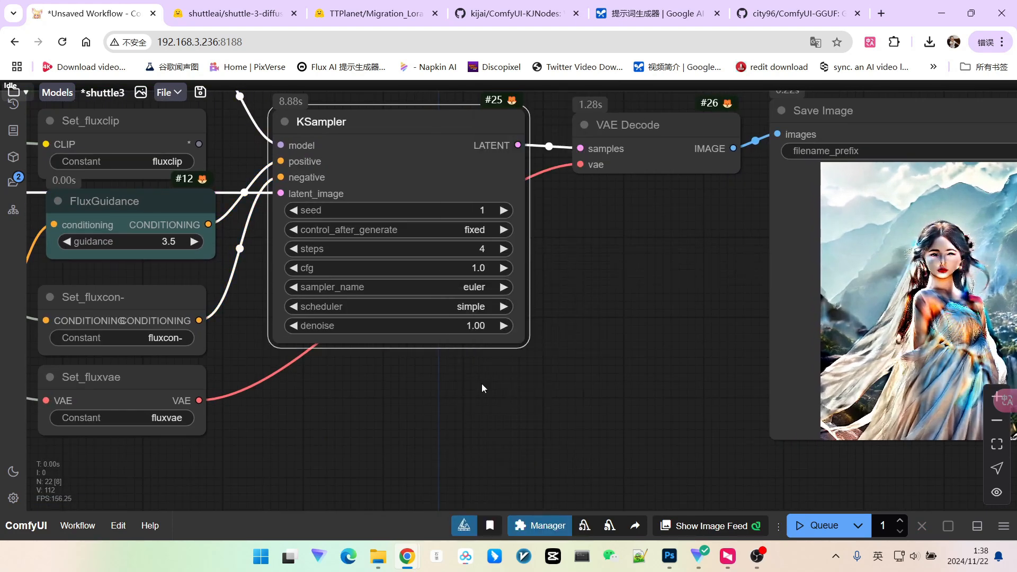
Set the LoraLoaderModelOnly node's strength_model to 0.4
scroll(548, 360, down, 2)
scroll(558, 366, down, 2)
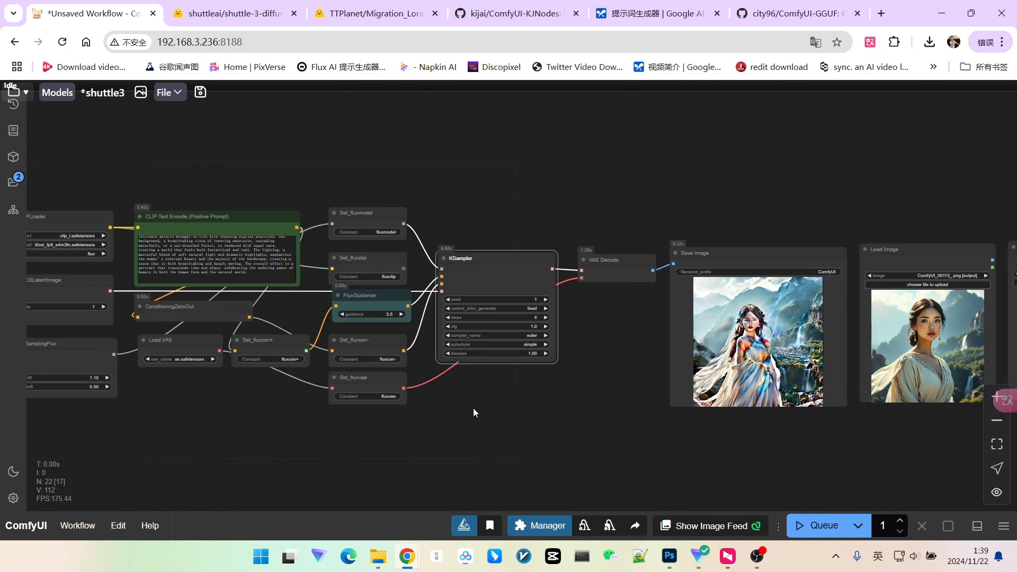
drag(473, 408, 754, 375)
scroll(407, 405, up, 1)
drag(374, 412, 570, 406)
scroll(313, 386, up, 4)
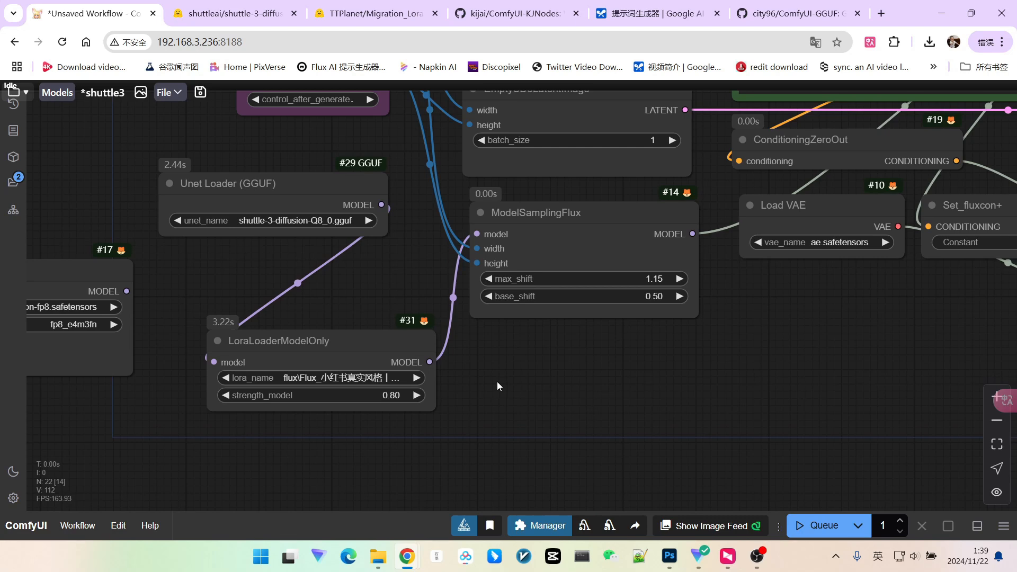
drag(488, 376, 537, 392)
scroll(559, 398, up, 2)
click(378, 411)
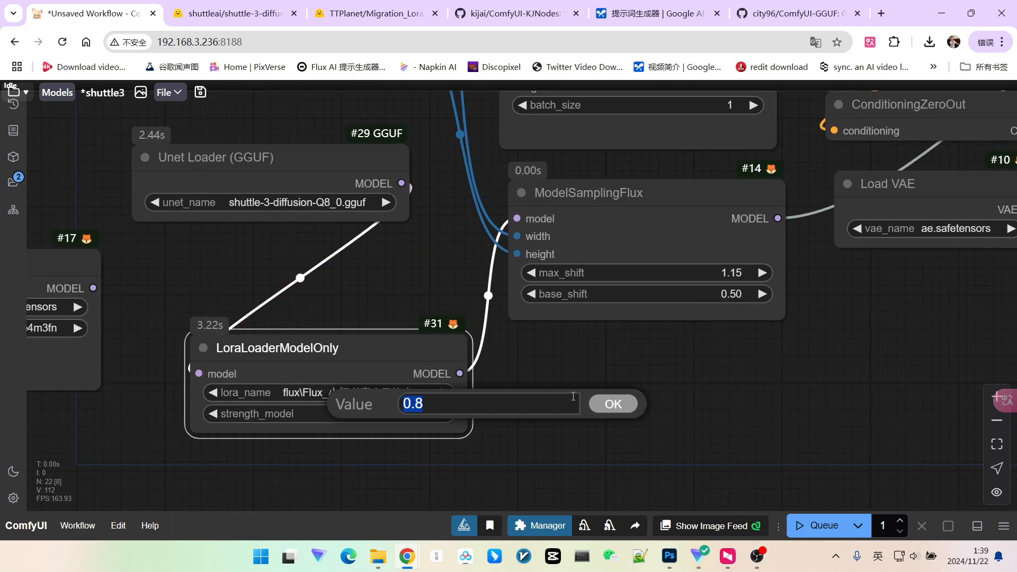
text(0.4)
key(Return)
Generate the portrait with the LoRA at 0.4 strength and inspect the result up close
scroll(464, 406, down, 5)
key(ctrl+Return)
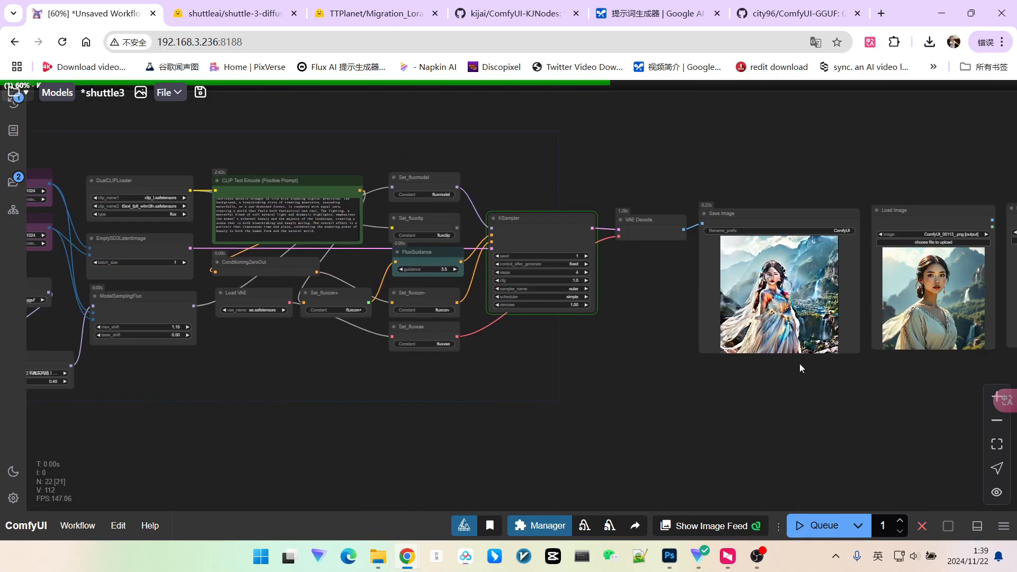
drag(802, 365, 729, 368)
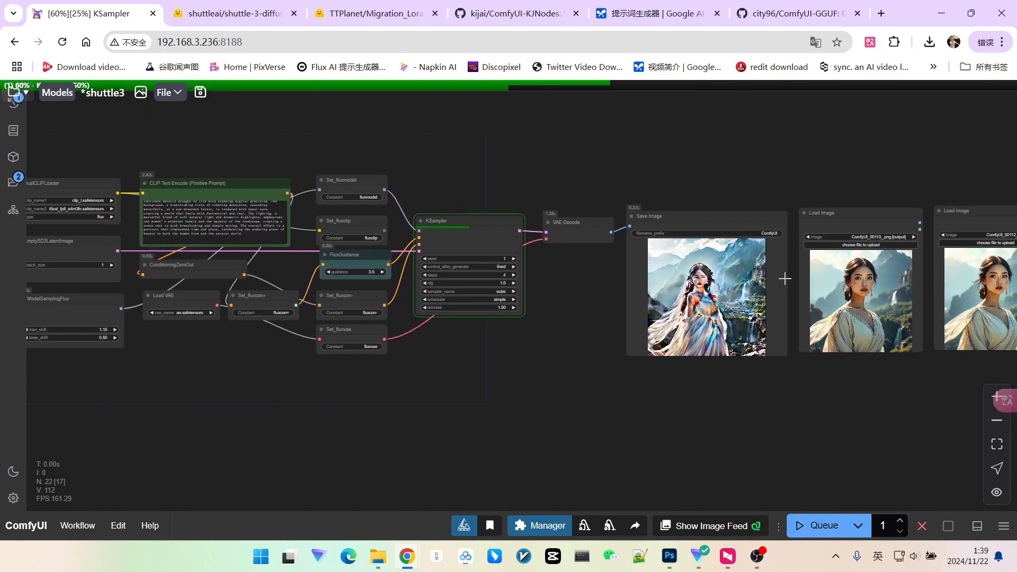
scroll(771, 305, up, 10)
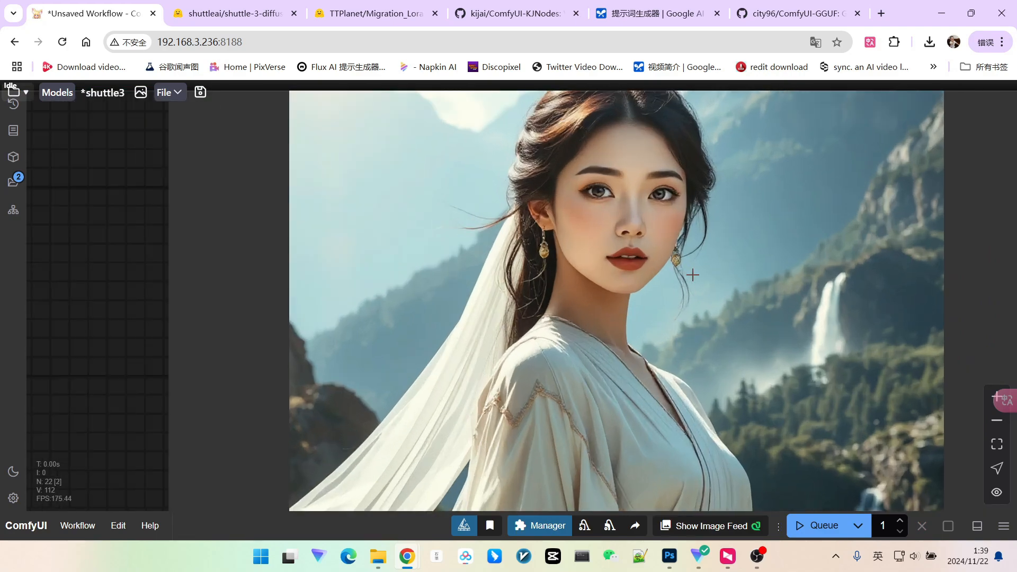
scroll(563, 140, down, 8)
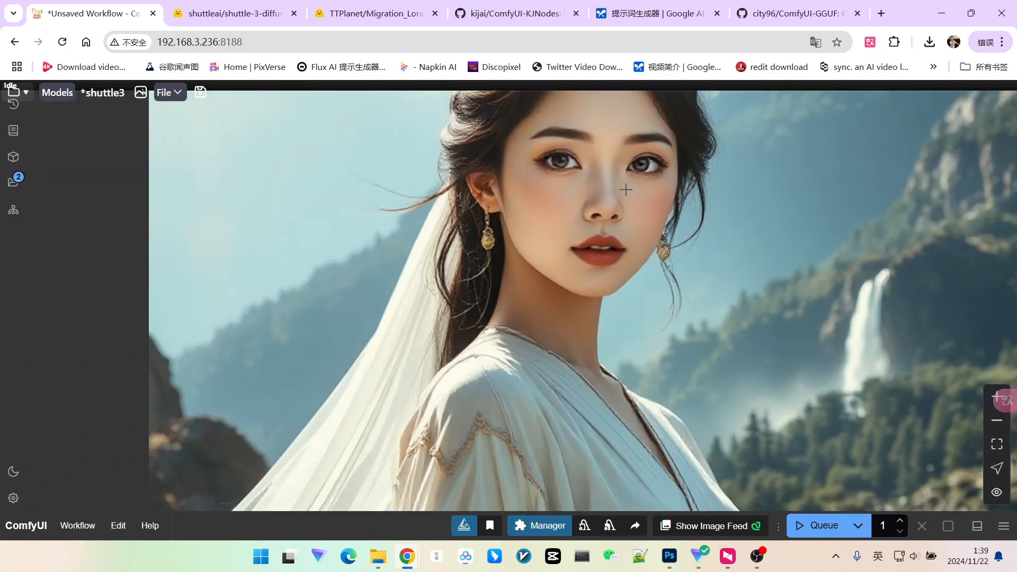
Set the LoraLoaderModelOnly node's strength_model to 0.2
scroll(710, 222, down, 7)
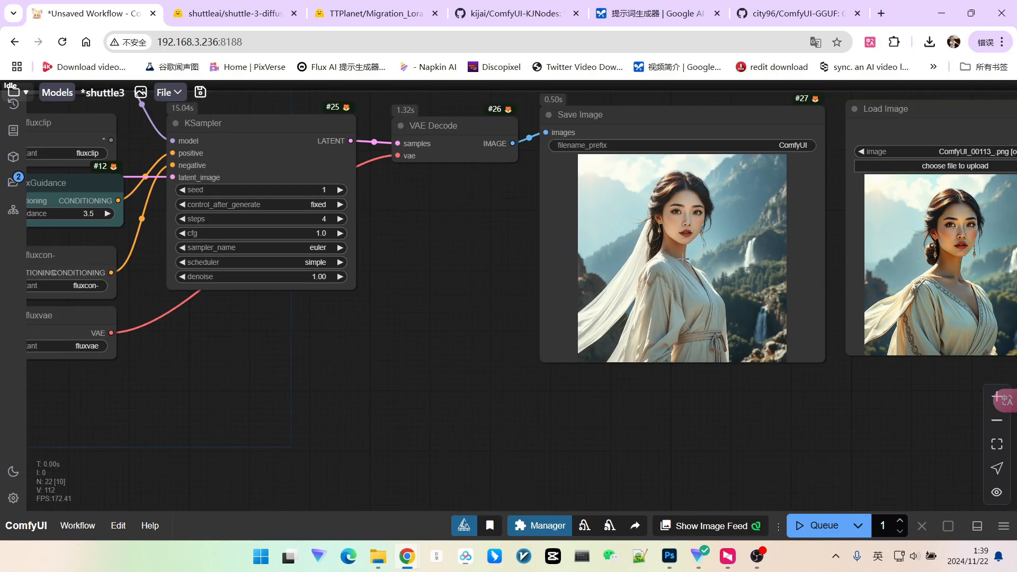
drag(381, 322, 680, 294)
scroll(681, 293, down, 3)
drag(261, 321, 599, 327)
scroll(276, 293, up, 3)
scroll(259, 295, up, 3)
scroll(405, 329, down, 4)
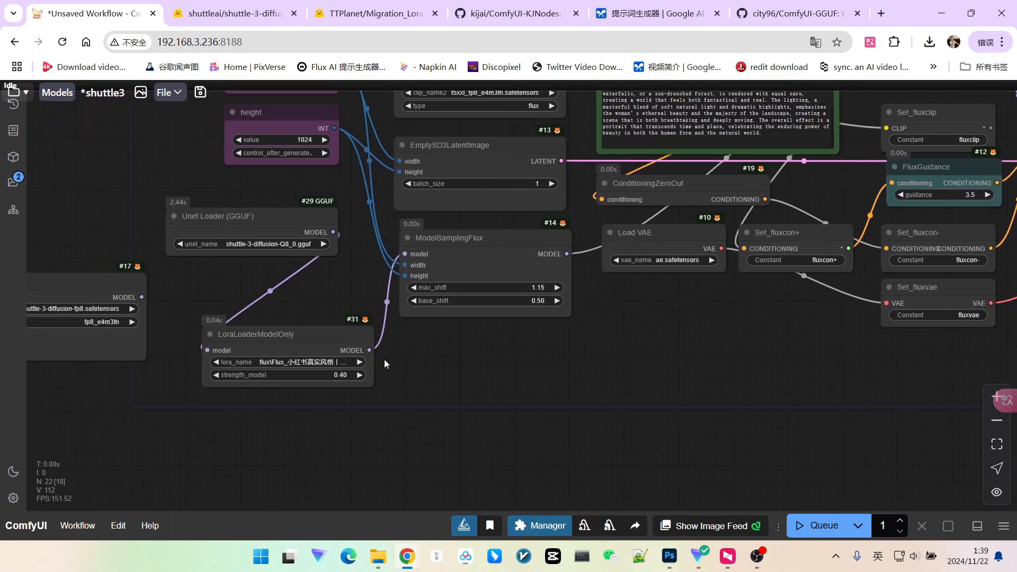
scroll(347, 361, up, 3)
click(327, 377)
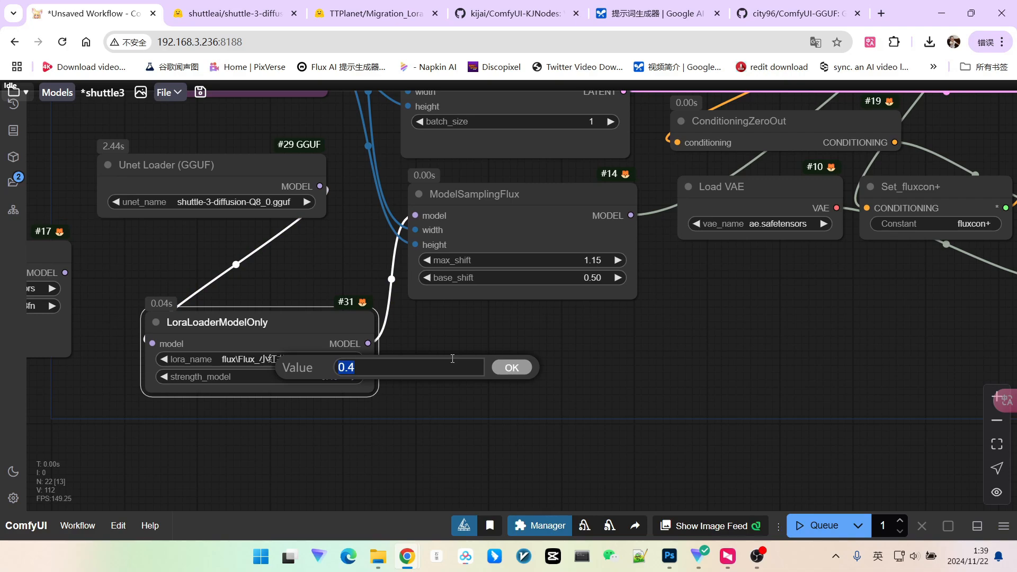
text(0.4)
key(Return)
Generate the portrait with the LoRA at 0.2 strength and inspect the face and dress details up close
scroll(774, 341, down, 5)
drag(774, 341, 132, 364)
click(824, 525)
drag(842, 415, 767, 414)
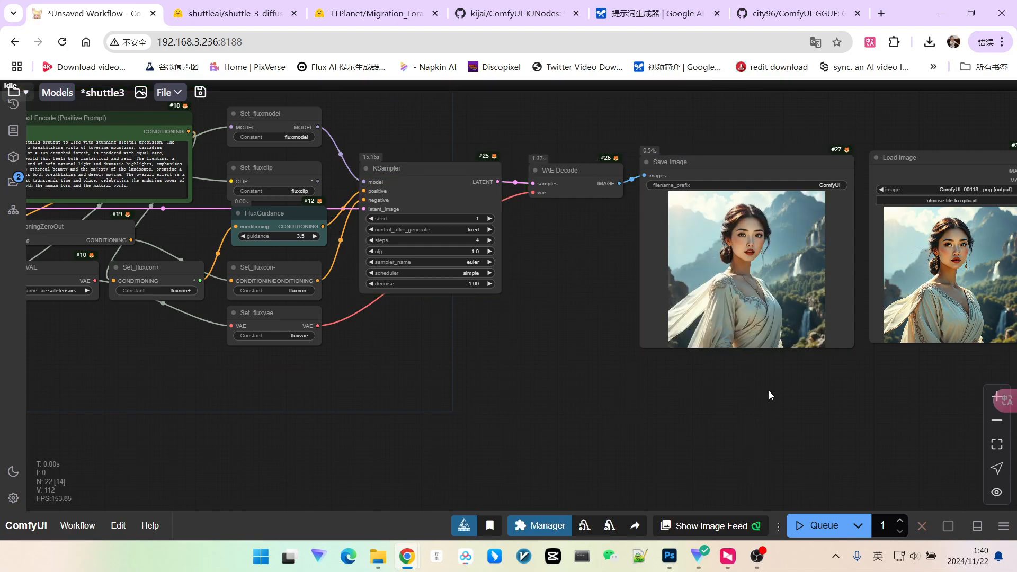
scroll(768, 390, up, 10)
scroll(719, 237, up, 5)
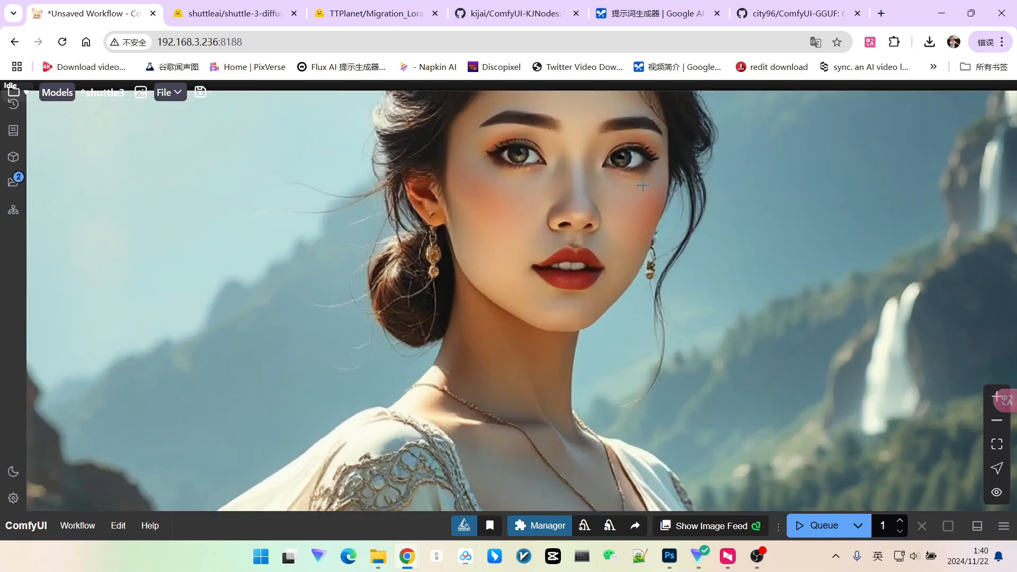
scroll(664, 216, down, 12)
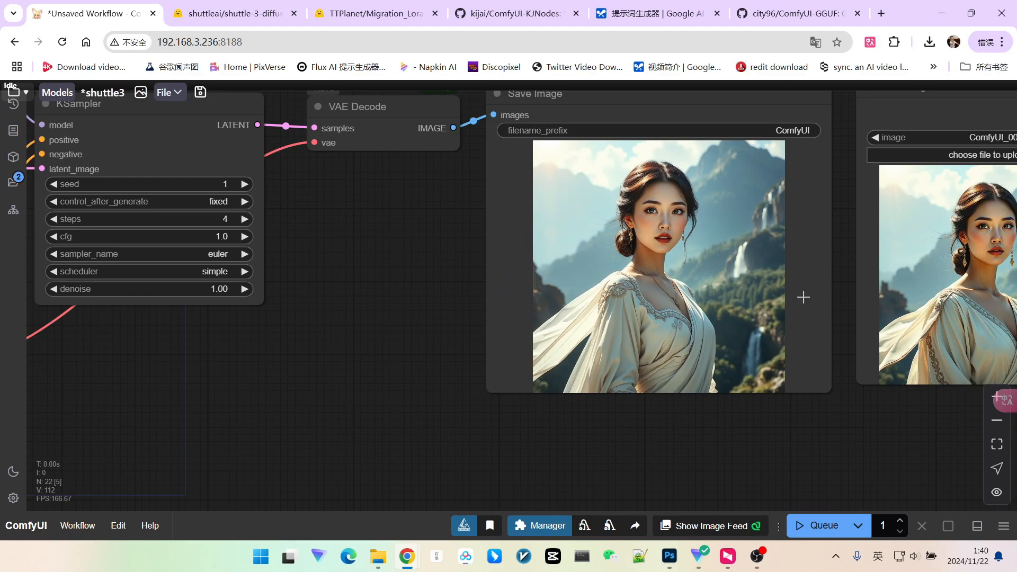
drag(916, 439, 787, 434)
scroll(514, 225, up, 3)
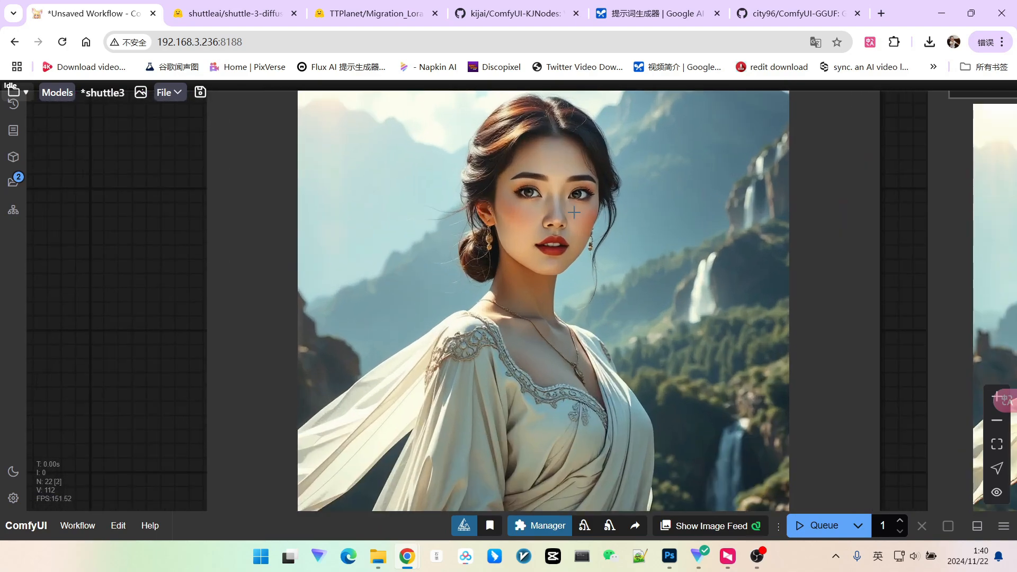
scroll(603, 221, down, 2)
scroll(530, 190, up, 4)
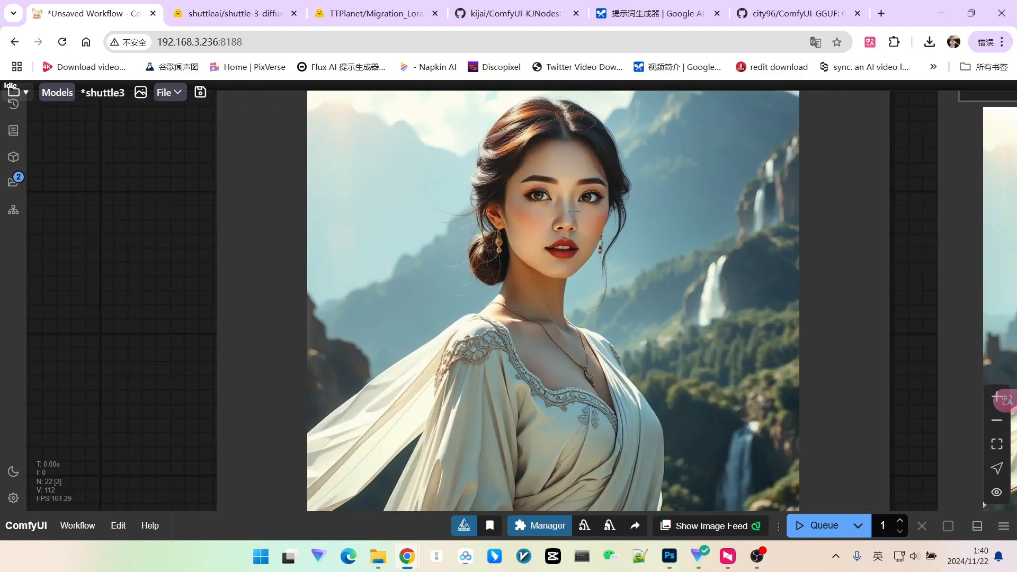
scroll(544, 222, down, 3)
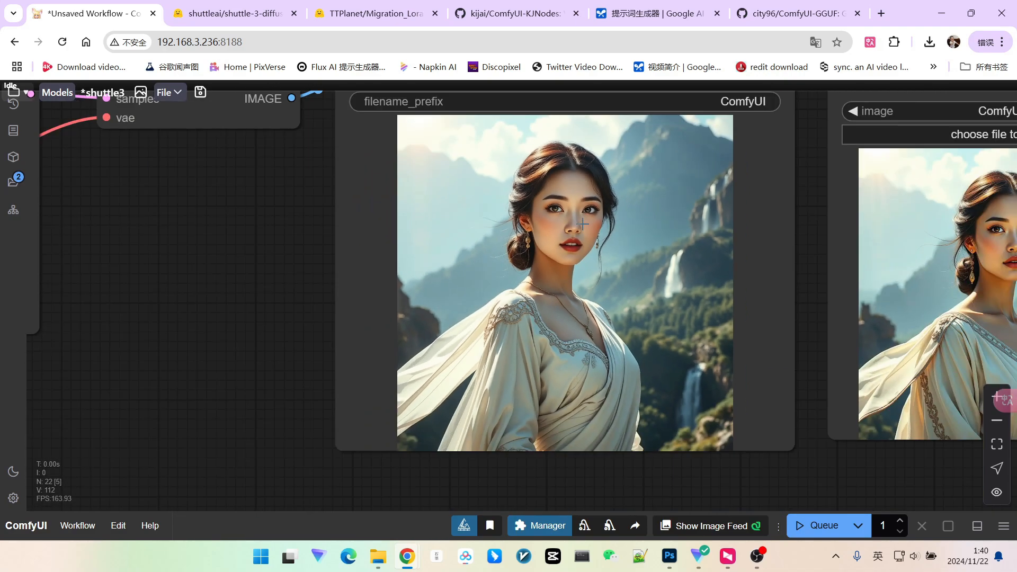
scroll(275, 331, down, 4)
Regenerate the portrait with a different LoraLoaderModelOnly strength and examine the result up close
drag(267, 335, 778, 307)
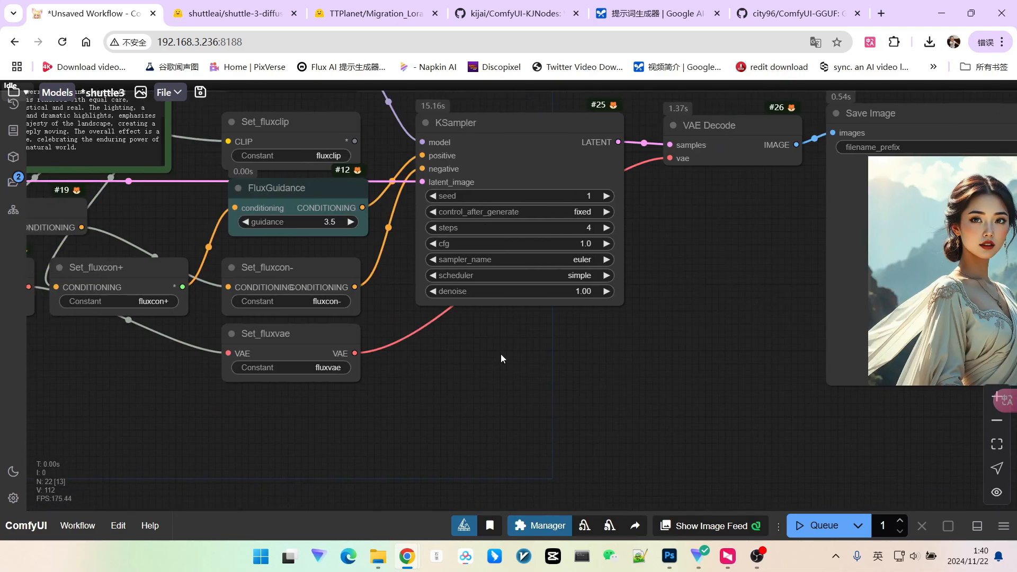
drag(425, 364, 845, 377)
drag(366, 390, 641, 375)
drag(440, 407, 569, 391)
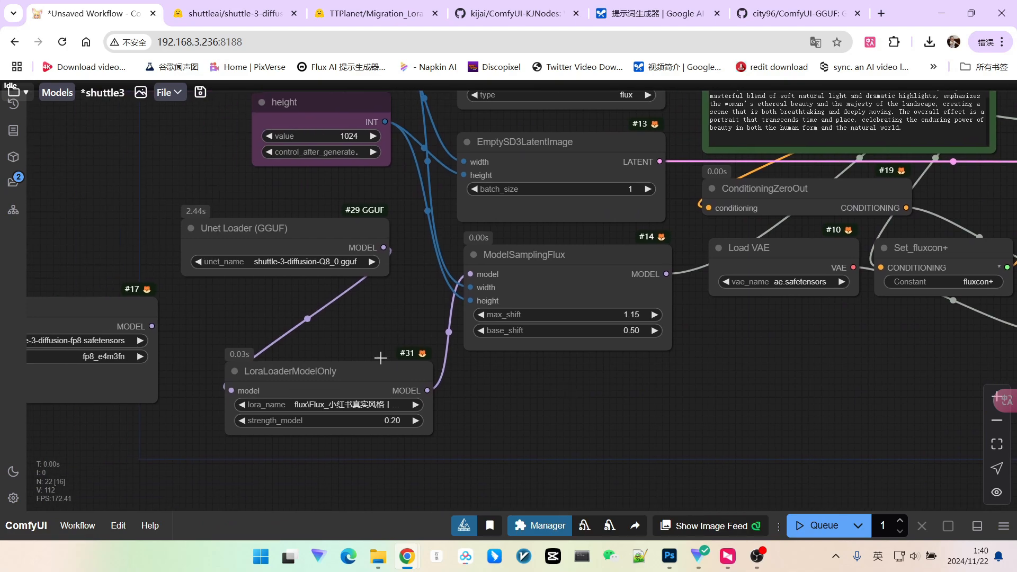
scroll(335, 339, up, 1)
drag(350, 337, 510, 301)
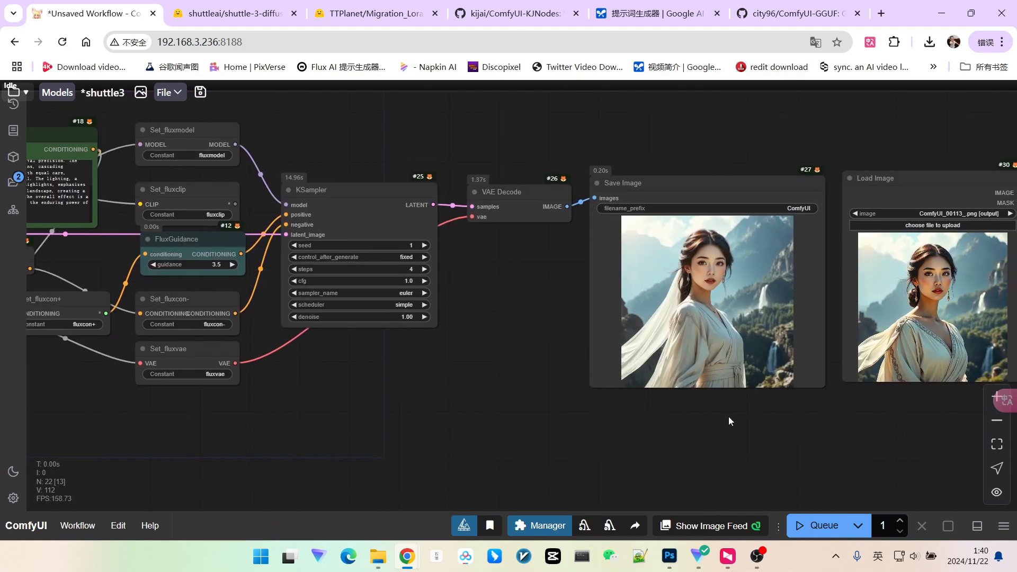
scroll(747, 321, up, 5)
scroll(723, 302, up, 2)
scroll(646, 215, up, 4)
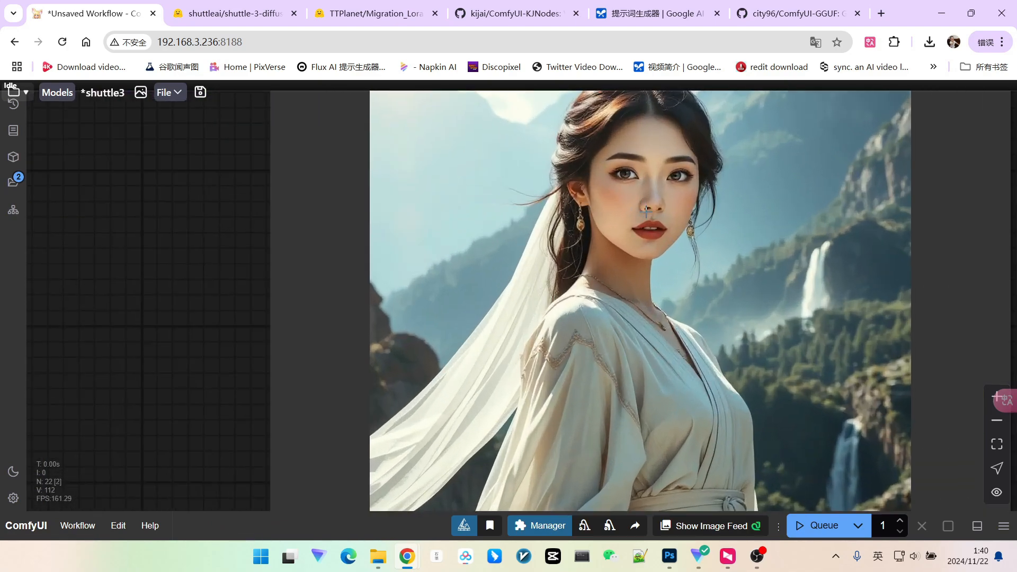
scroll(668, 212, down, 4)
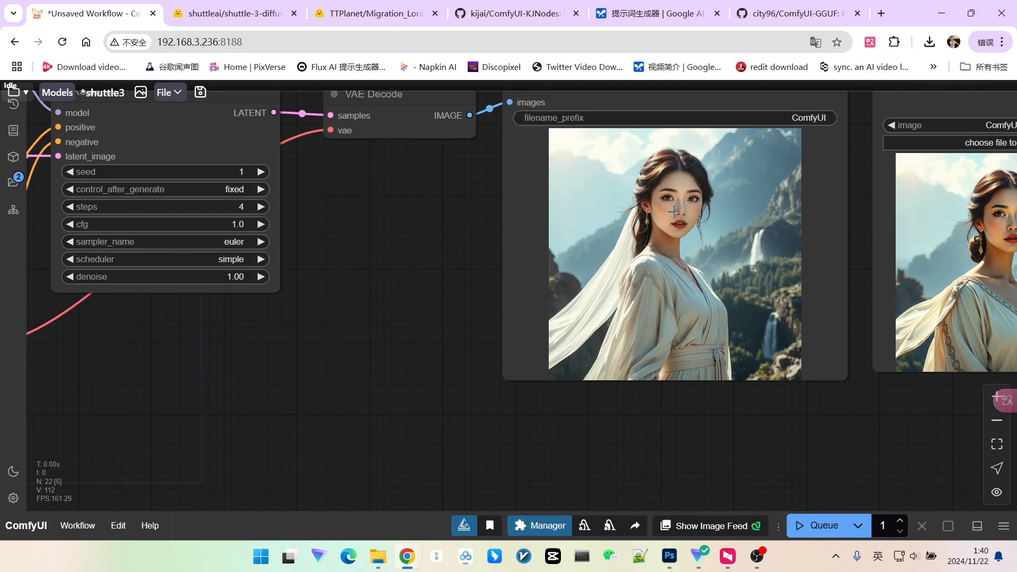
scroll(699, 351, down, 3)
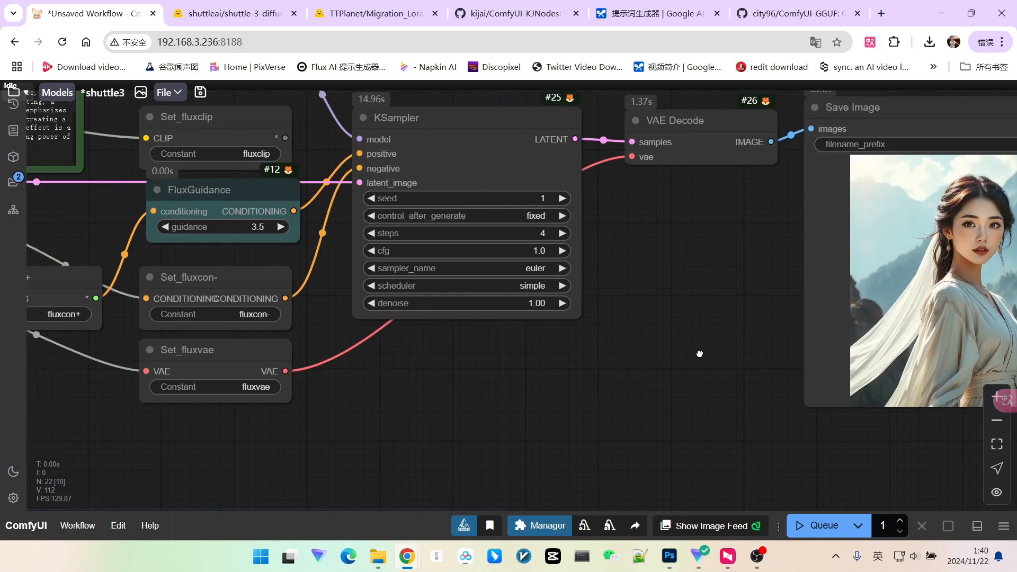
Switch to Google AI Studio and copy the generated prompt about a black-haired young woman leaning over a stone bridge beside a canal
click(615, 16)
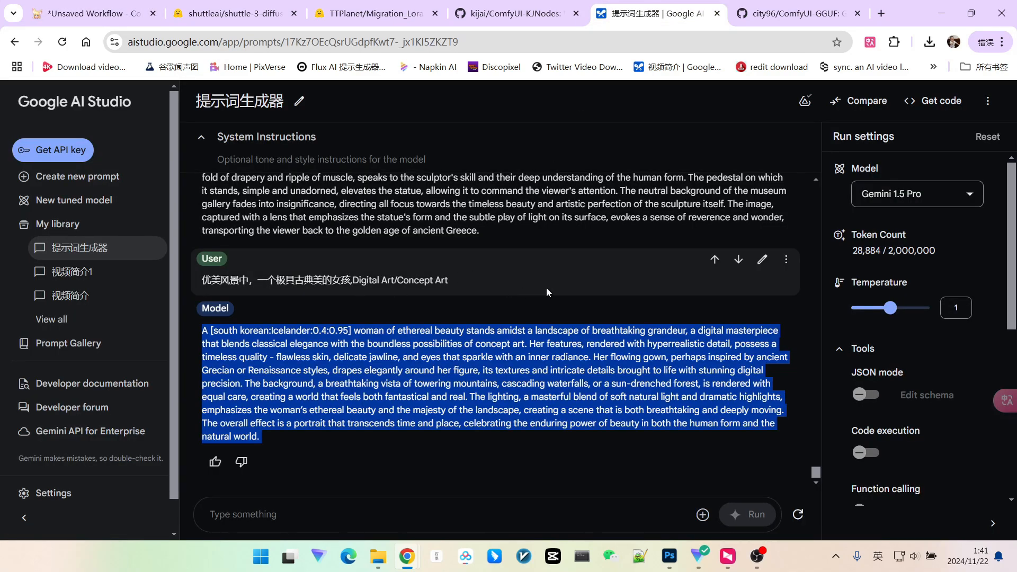
scroll(546, 288, up, 3)
scroll(546, 288, down, 2)
scroll(546, 288, up, 8)
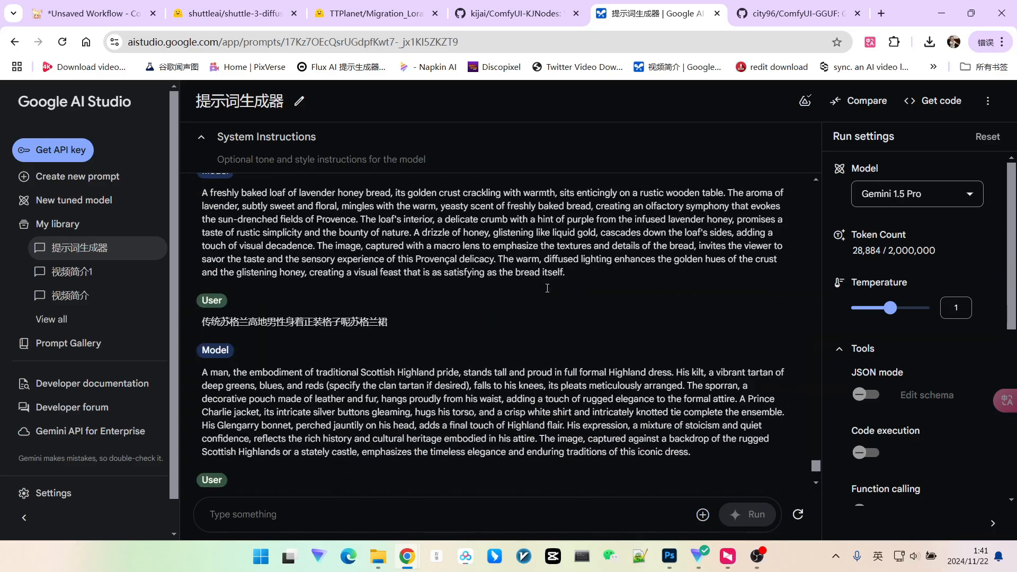
scroll(547, 288, up, 10)
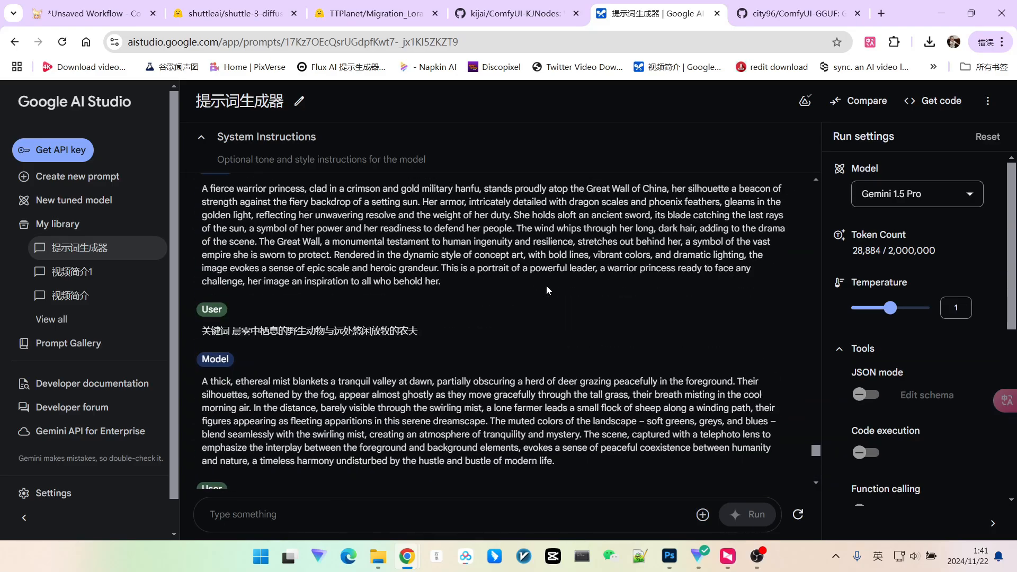
scroll(547, 290, up, 10)
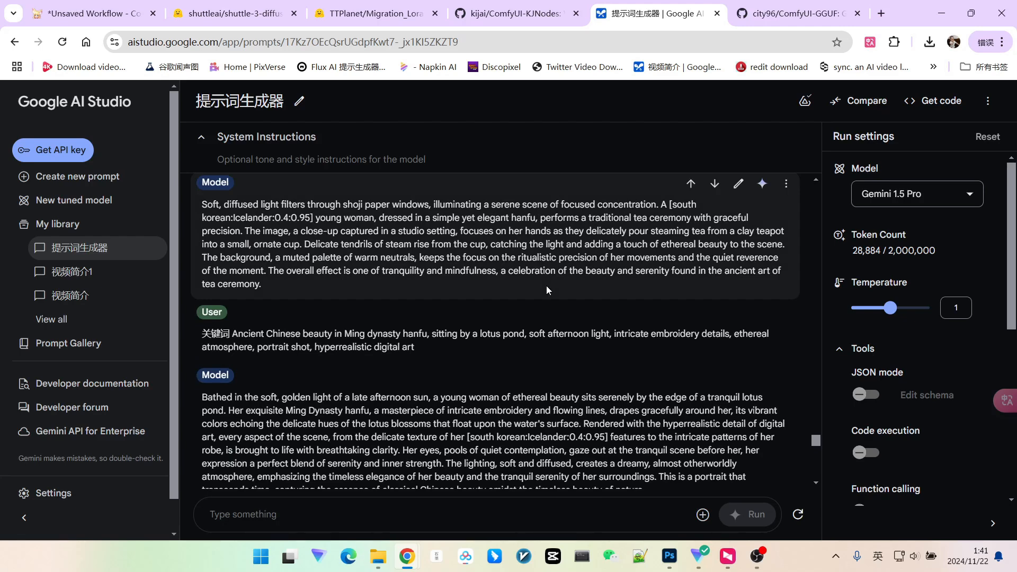
scroll(546, 287, down, 2)
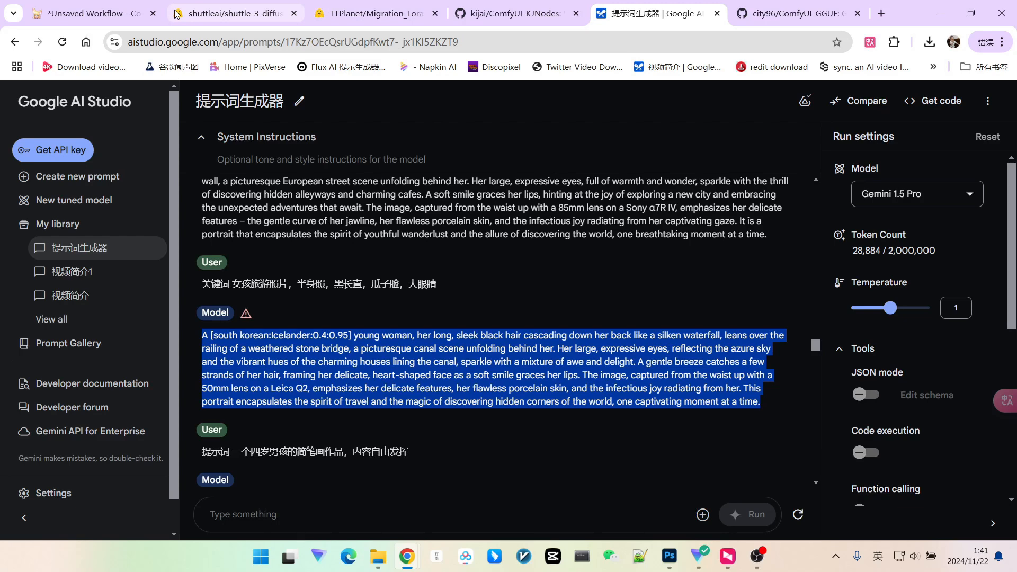
Switch back to ComfyUI, replace the positive prompt with the copied canal travel prompt, and queue the generation
click(130, 15)
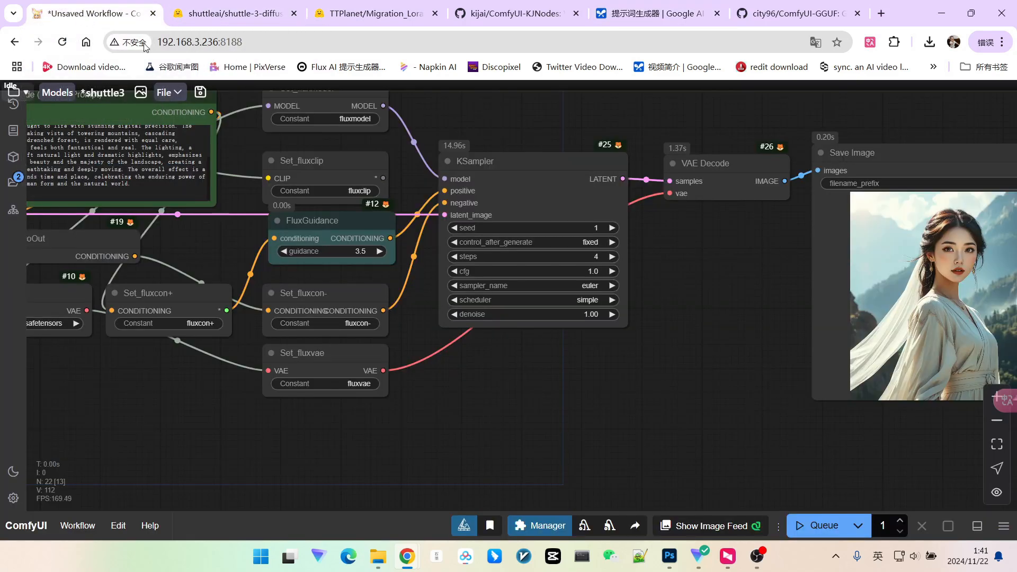
click(172, 166)
key(ctrl+a)
key(ctrl+v)
click(811, 528)
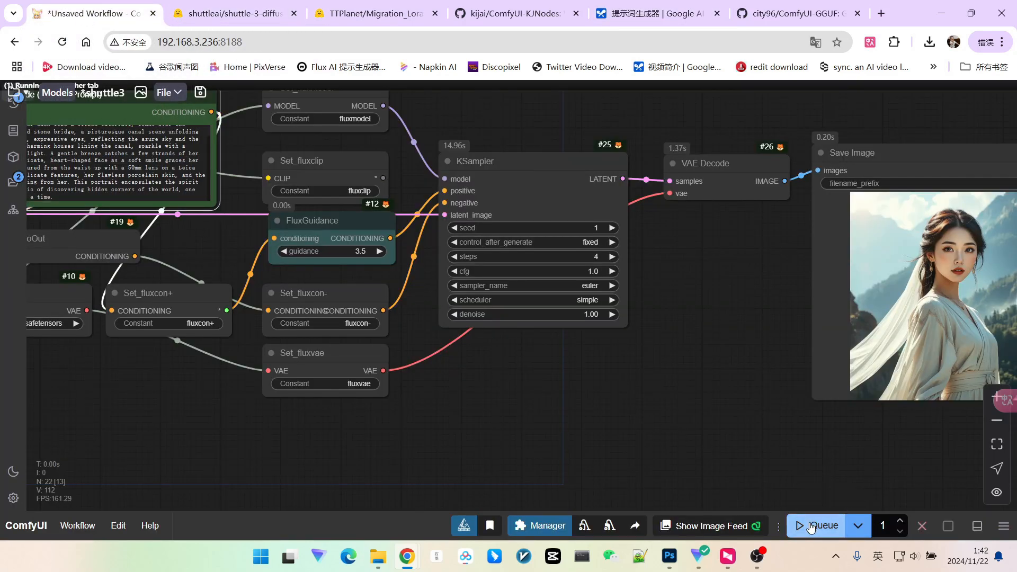
Copy the veiled portrait from the Save Image node and paste it as a new Load Image node below the existing one
scroll(498, 214, up, 3)
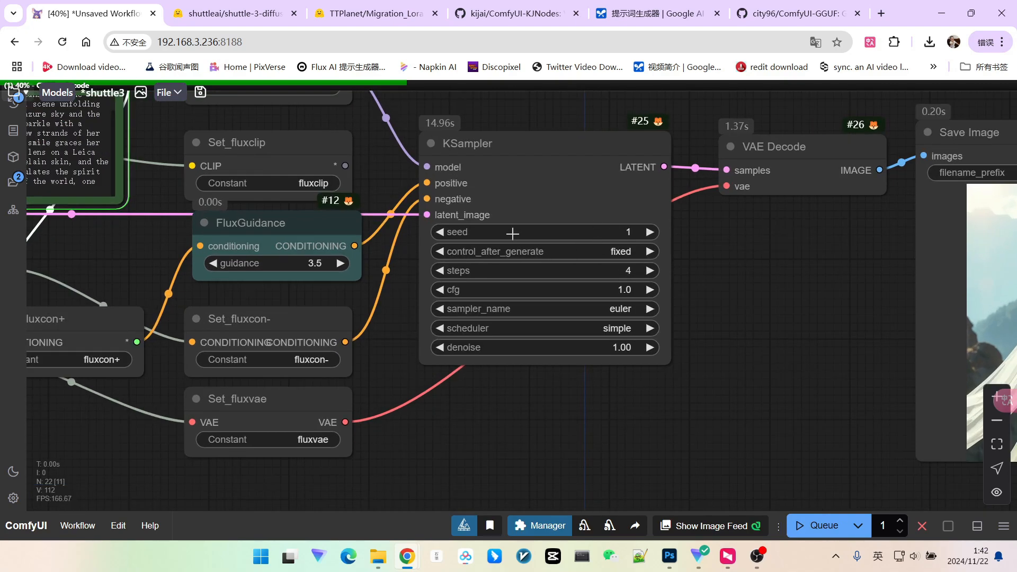
scroll(513, 233, down, 5)
drag(710, 357, 398, 280)
right_click(617, 199)
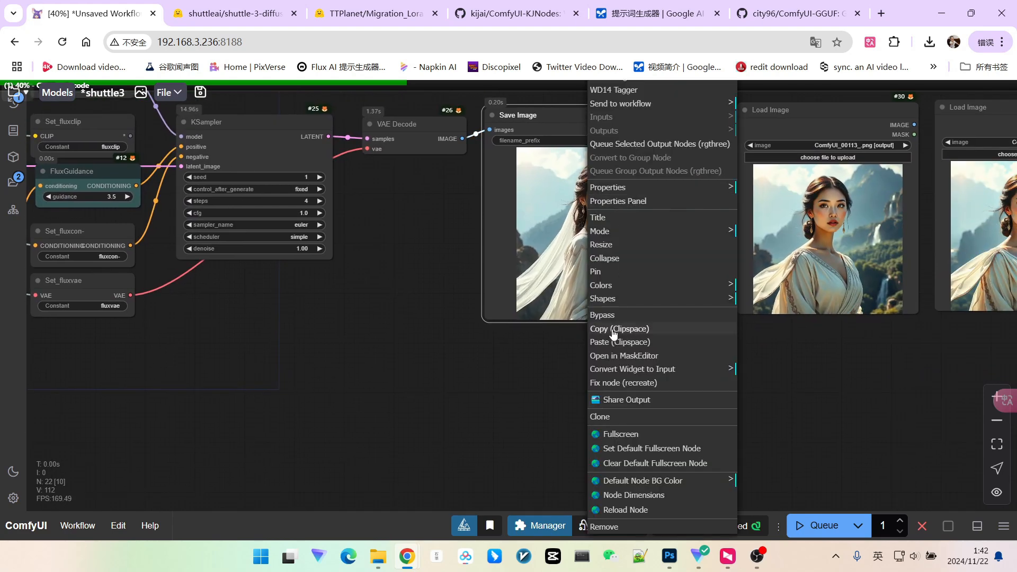
click(608, 329)
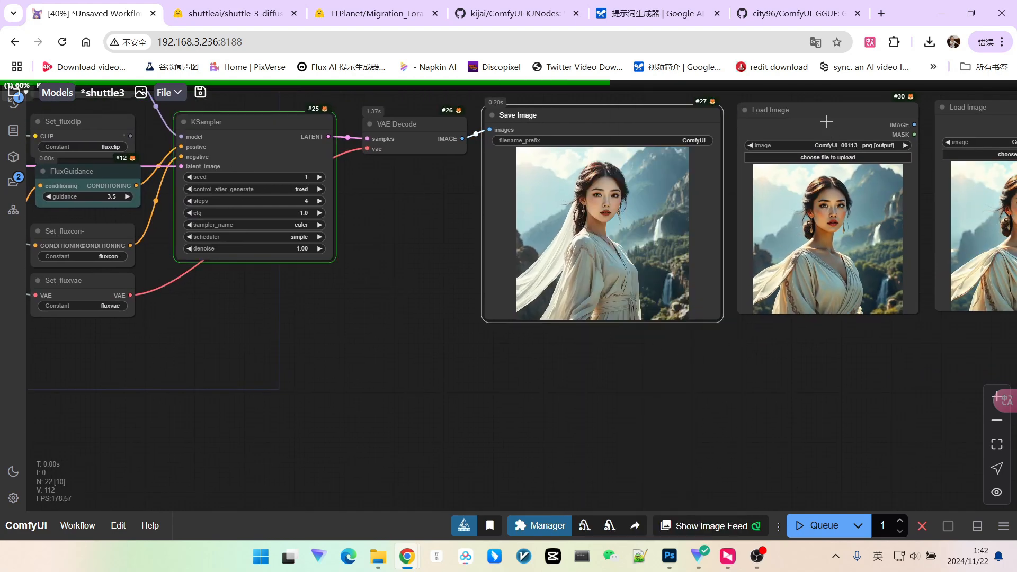
key(ctrl+v)
right_click(750, 399)
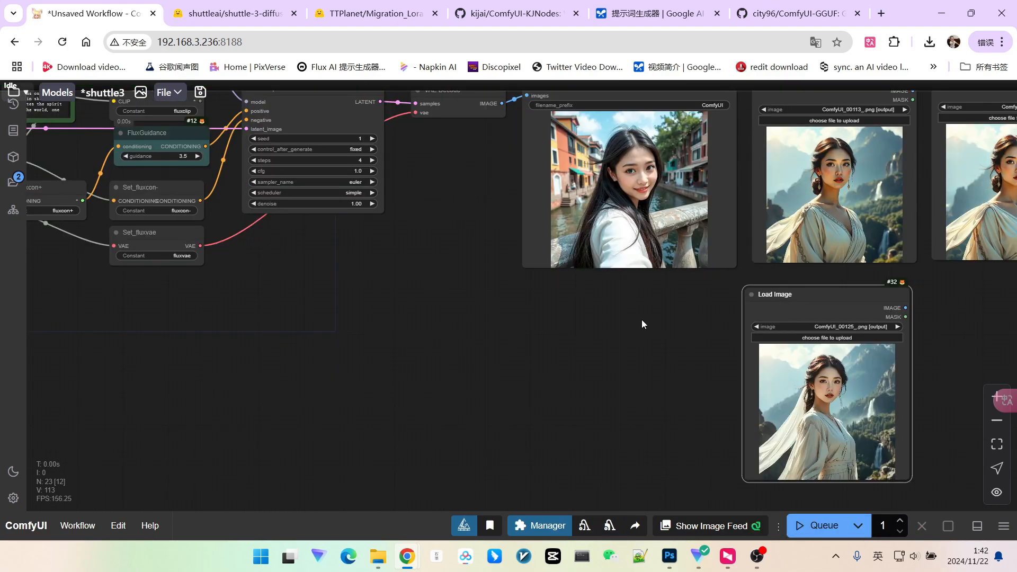
Inspect the generated canal portrait of the woman in white up close
drag(640, 319, 616, 378)
scroll(628, 228, up, 9)
scroll(612, 223, up, 8)
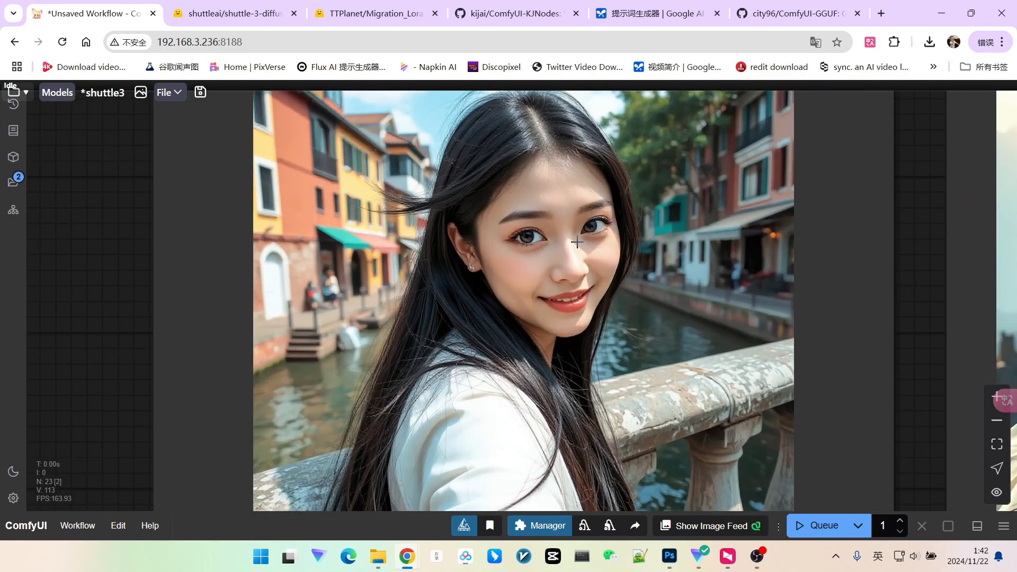
scroll(617, 238, down, 11)
scroll(619, 240, down, 2)
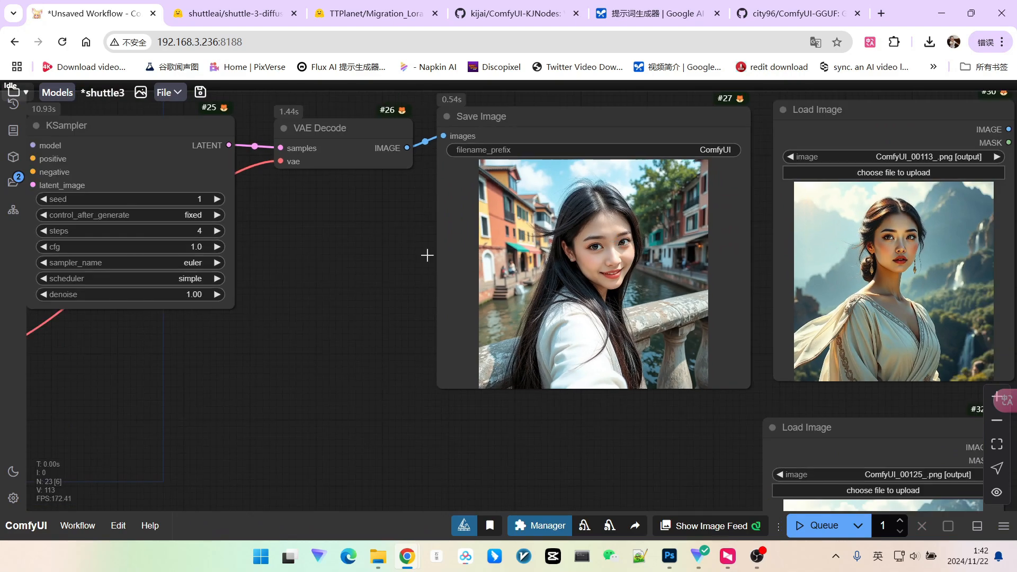
Set the KSampler's control_after_generate to randomize and generate another canal portrait
drag(310, 267, 449, 269)
scroll(336, 230, up, 2)
click(333, 214)
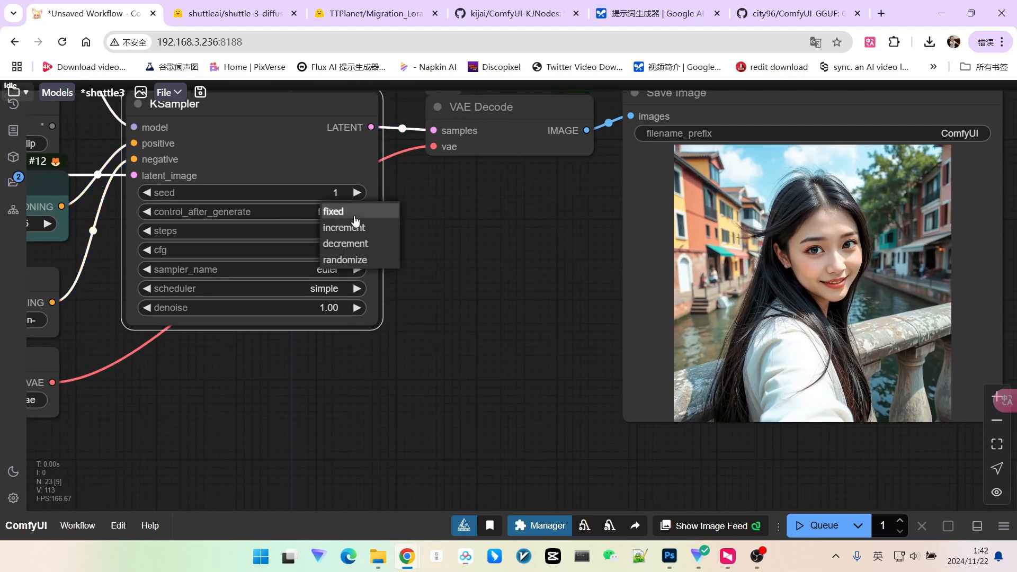
click(345, 259)
scroll(345, 259, down, 4)
key(ctrl+Return)
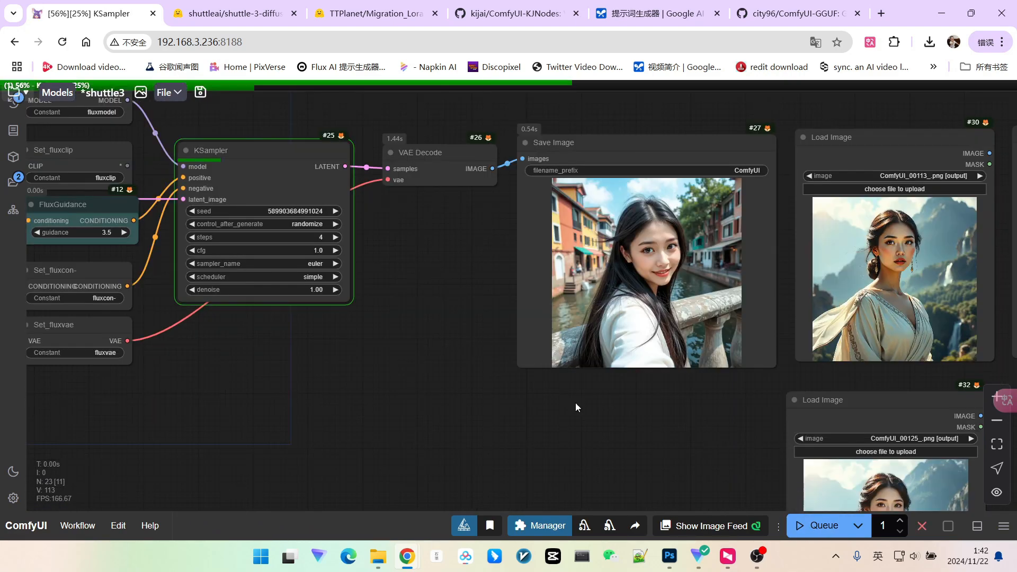
Examine the random-seed canal portrait up close, checking the face, hair, hands and background
scroll(683, 269, up, 3)
scroll(683, 269, up, 3)
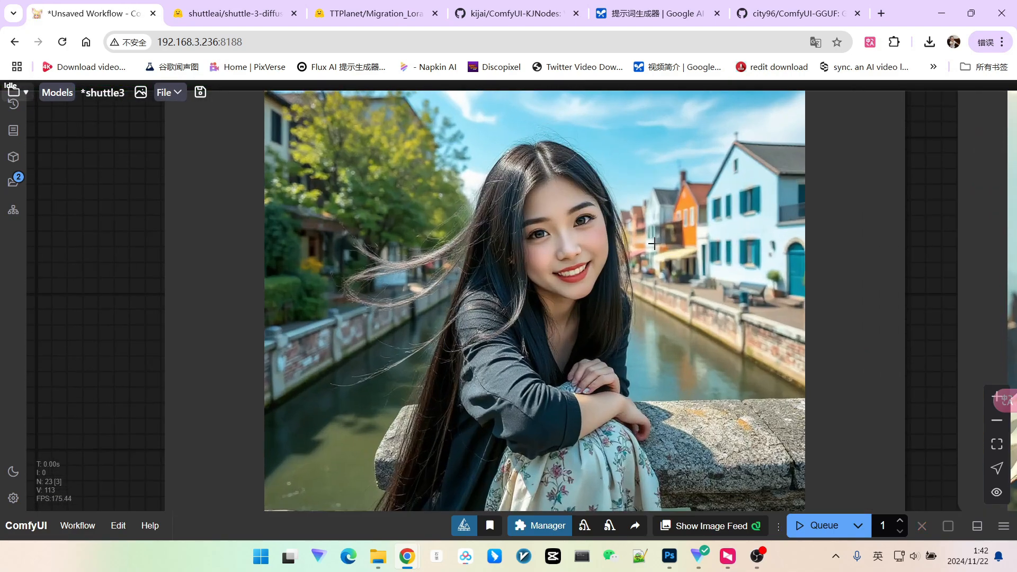
scroll(581, 219, up, 8)
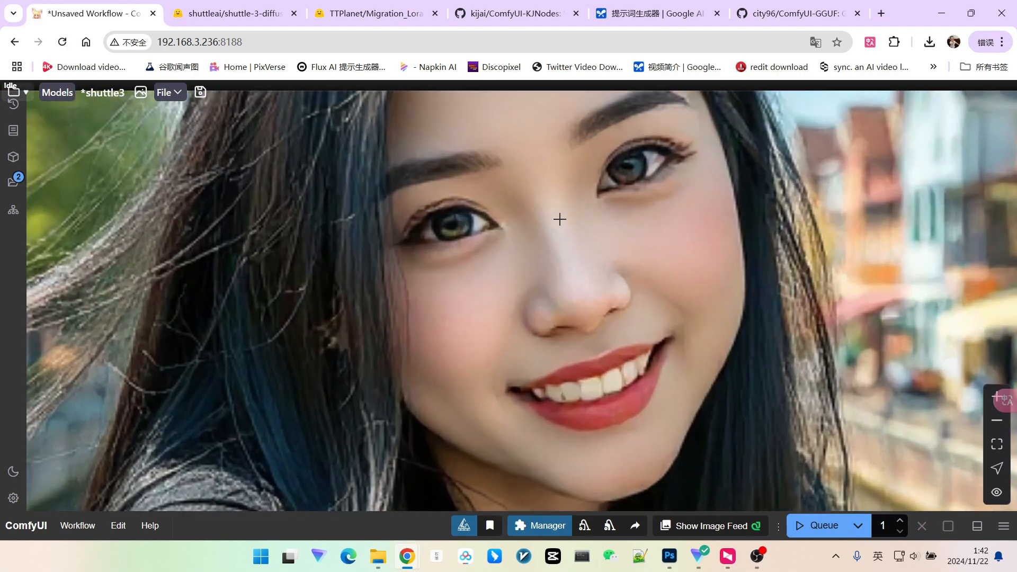
scroll(550, 271, down, 5)
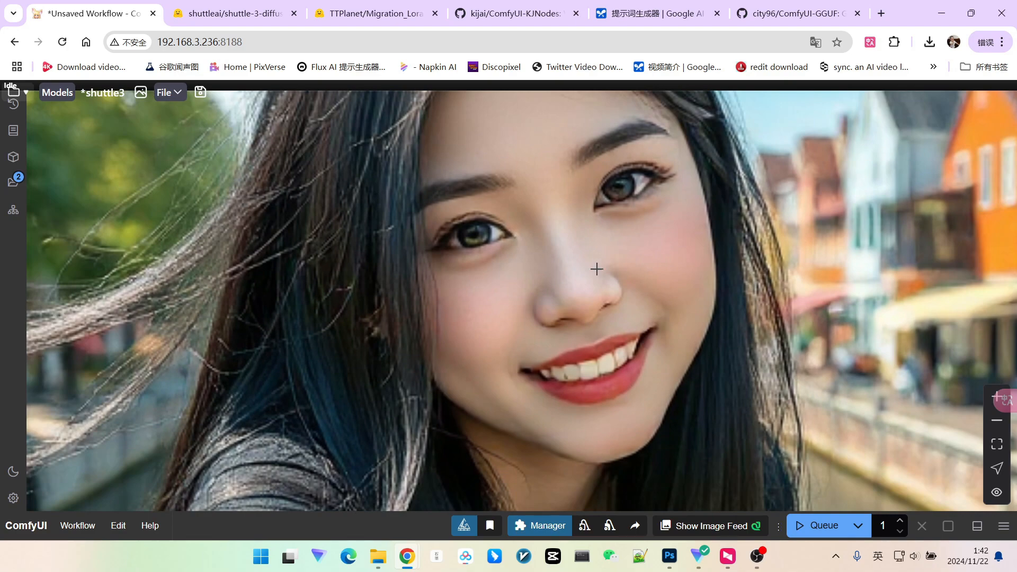
scroll(600, 269, down, 6)
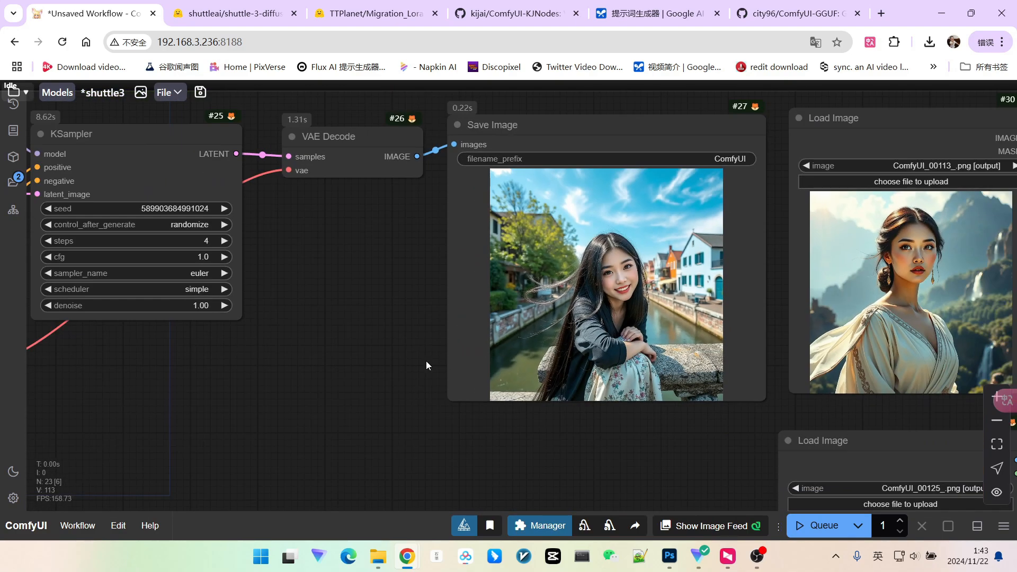
scroll(426, 361, down, 4)
drag(323, 377, 486, 348)
scroll(486, 347, down, 1)
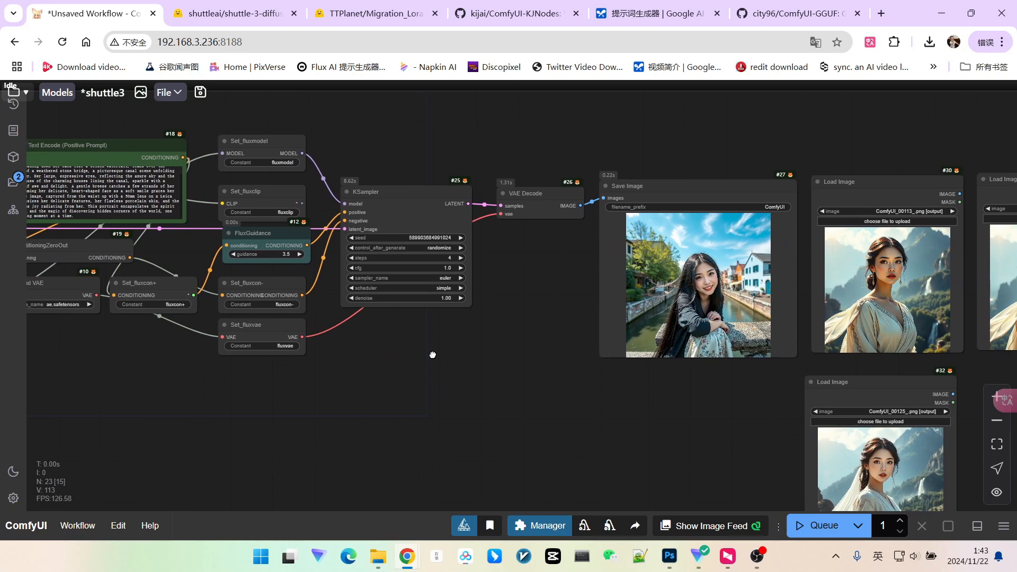
Set the KSampler's steps to 10 and generate a new canal portrait with a random seed
drag(431, 355, 502, 383)
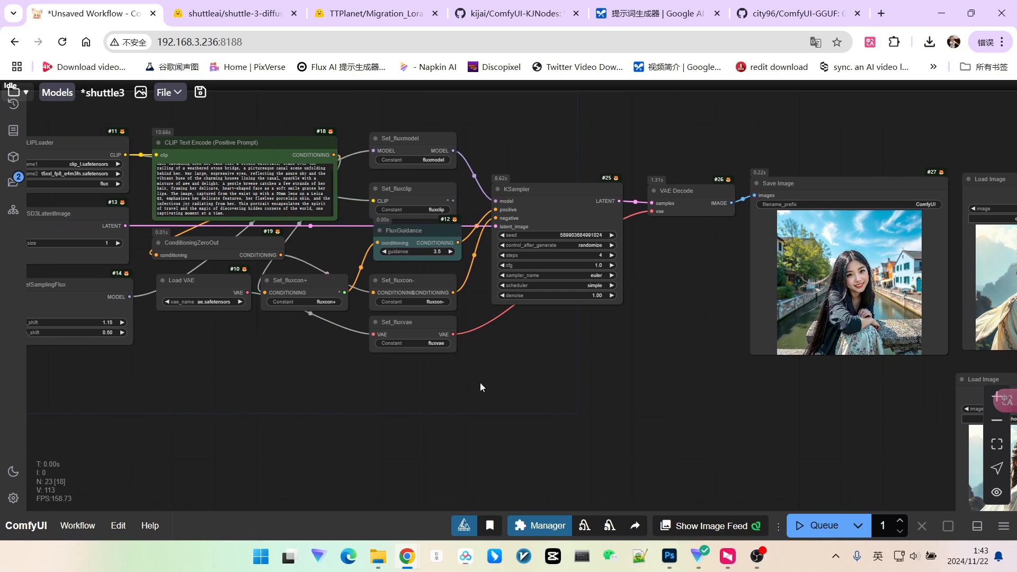
scroll(482, 321, up, 6)
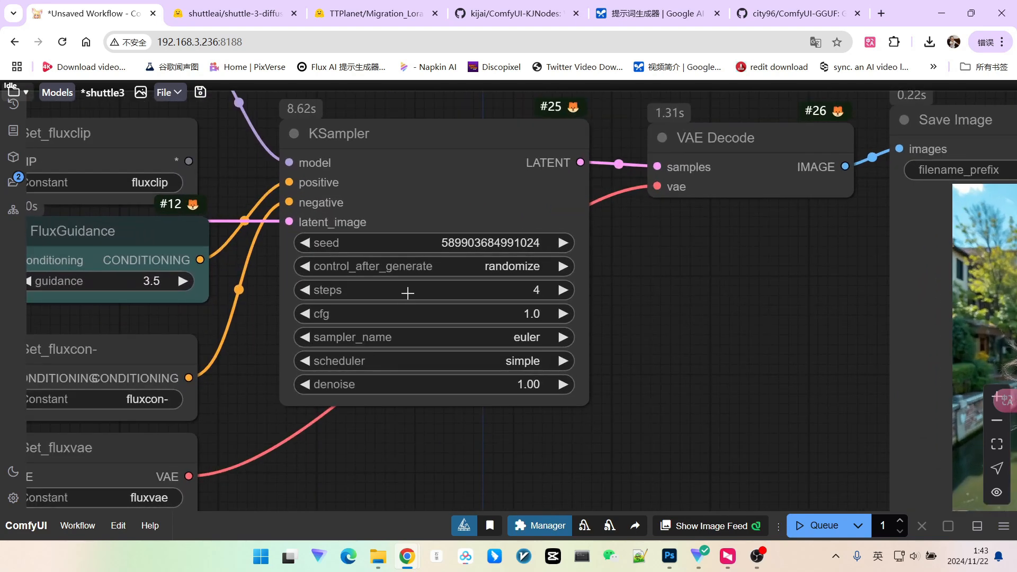
click(537, 291)
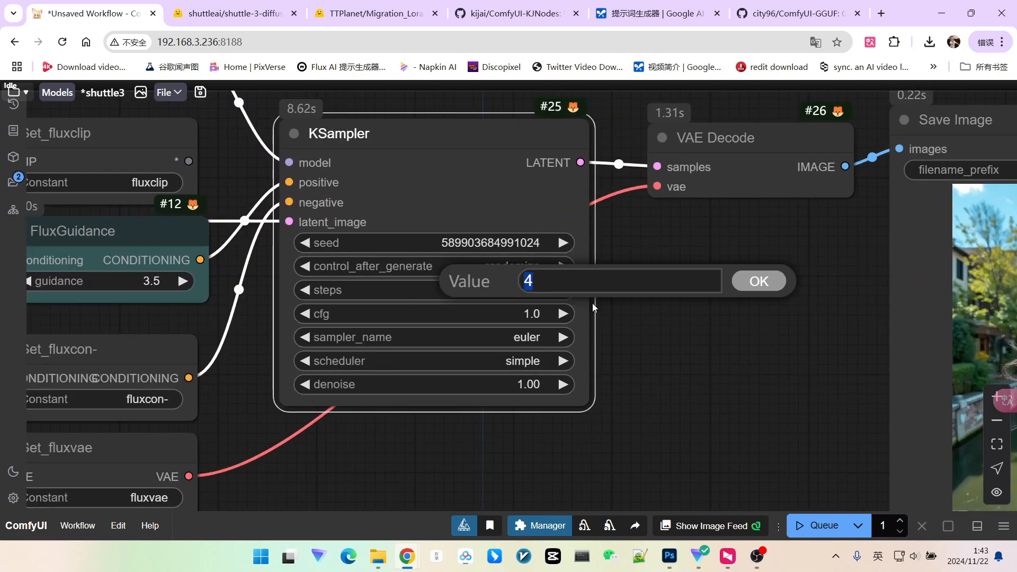
text(10)
key(Return)
scroll(706, 296, down, 5)
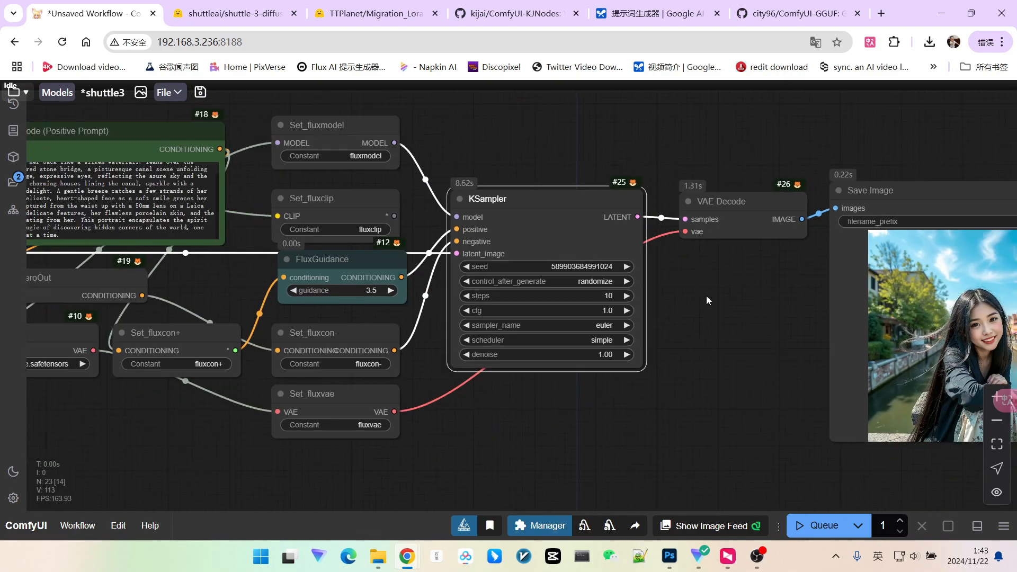
drag(722, 331, 526, 311)
scroll(670, 373, down, 2)
key(ctrl+Return)
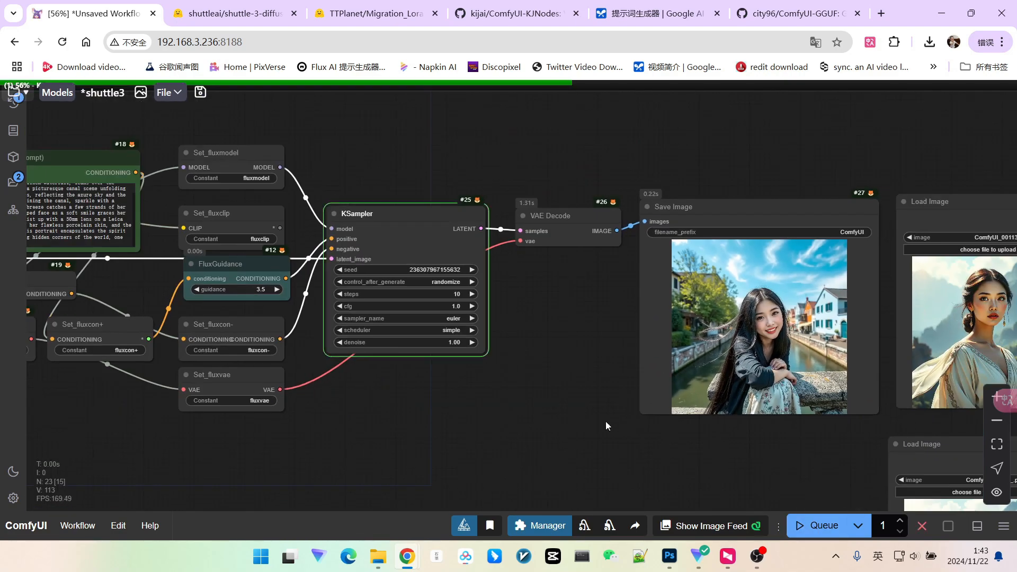
Examine the 10-step canal portraits in the Save Image node up close, checking the face, hair, hands and background
drag(584, 419, 504, 404)
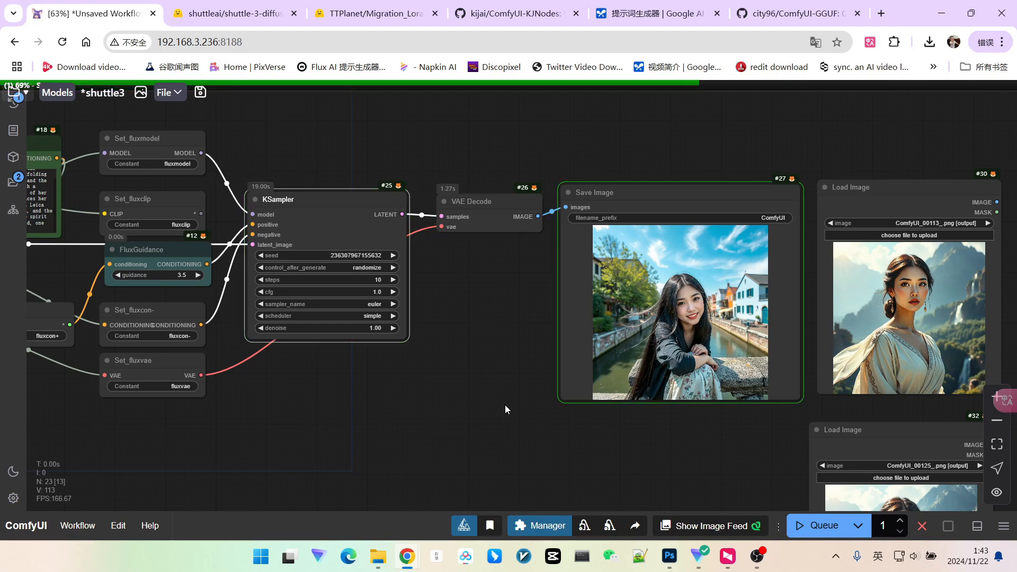
scroll(669, 418, up, 6)
scroll(673, 259, down, 3)
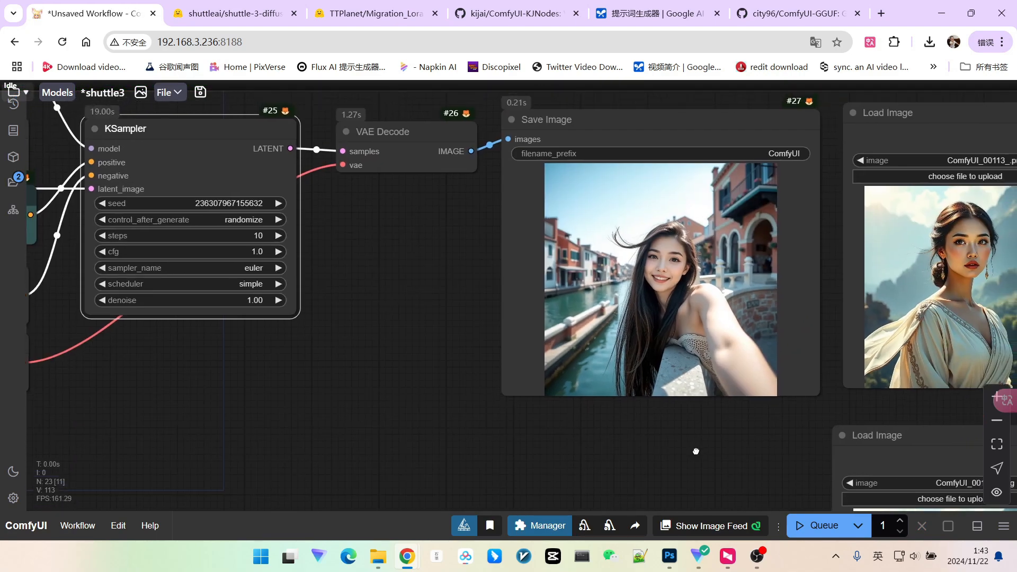
scroll(697, 450, up, 3)
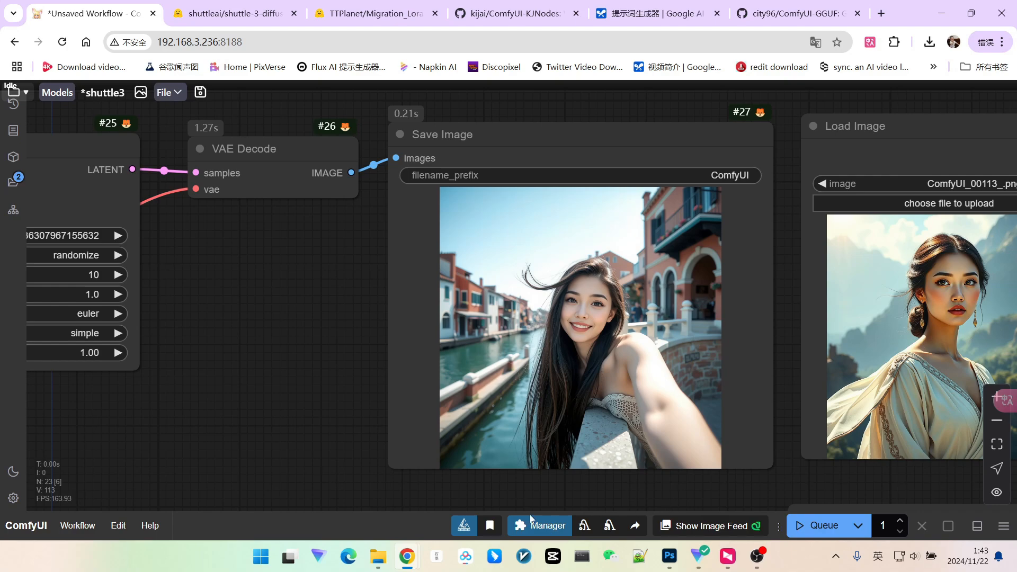
scroll(545, 261, up, 6)
scroll(536, 272, down, 7)
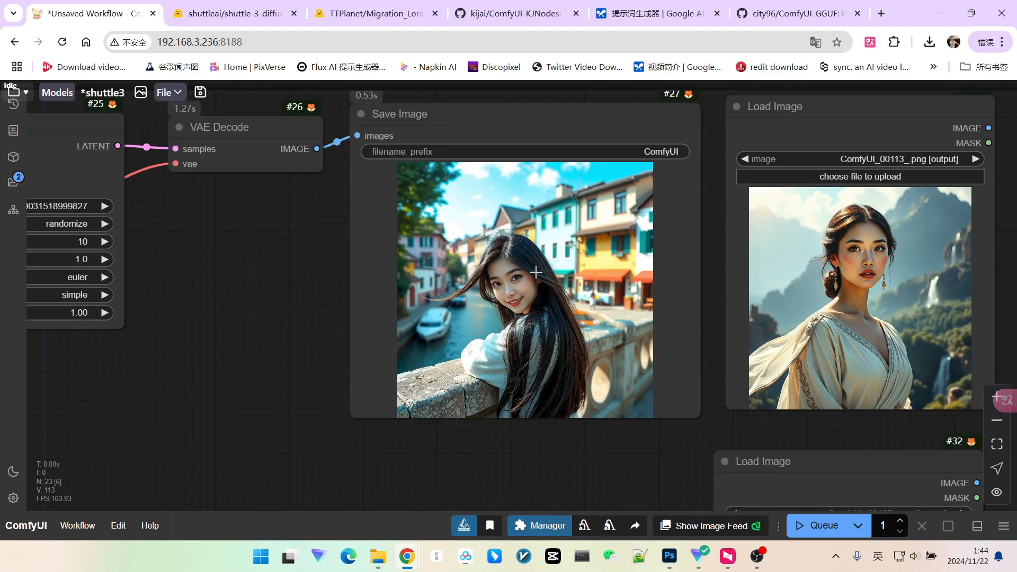
Look over the whole workflow graph and compare the new canal portrait with the earlier portraits in the Load Image nodes
scroll(536, 272, down, 9)
drag(374, 365, 538, 351)
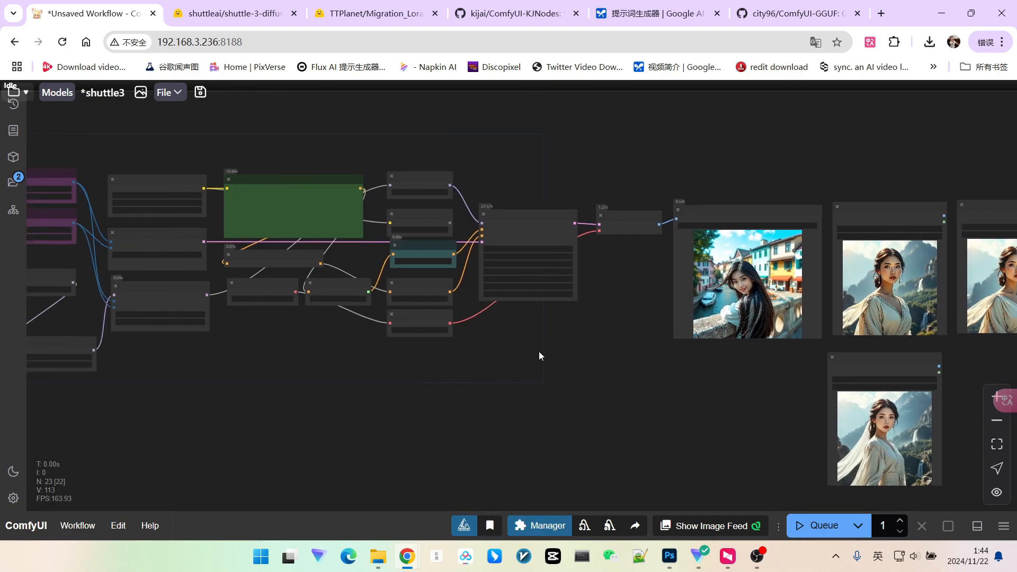
scroll(539, 352, down, 2)
drag(465, 379, 533, 365)
scroll(540, 363, up, 2)
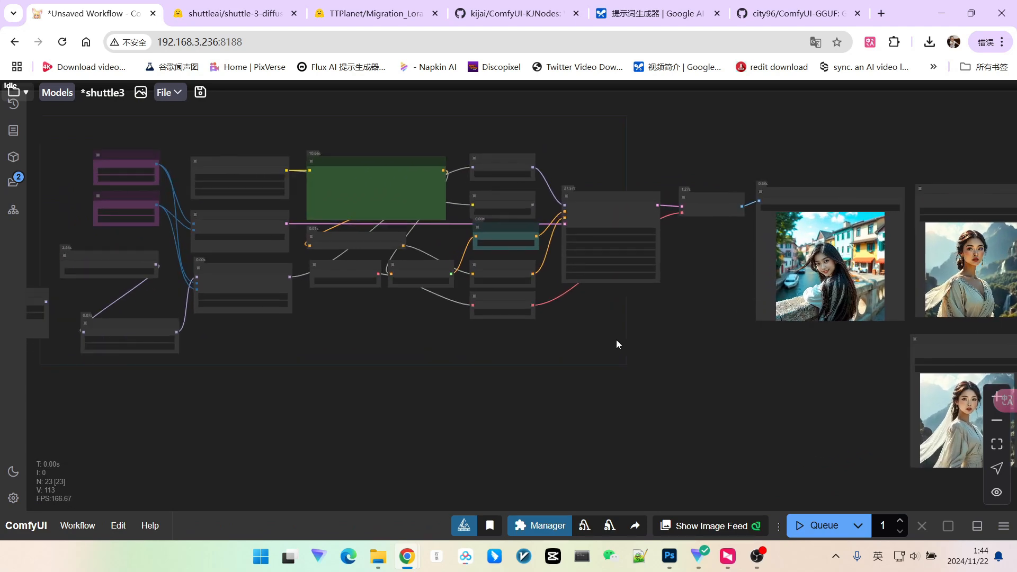
drag(654, 334, 472, 342)
scroll(639, 314, up, 4)
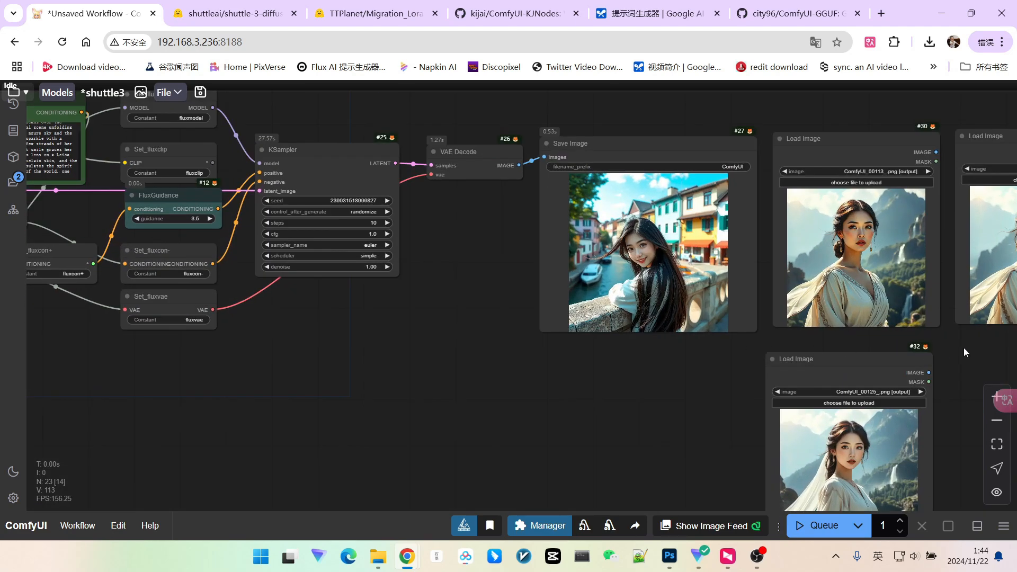
drag(964, 351, 704, 353)
scroll(917, 228, up, 3)
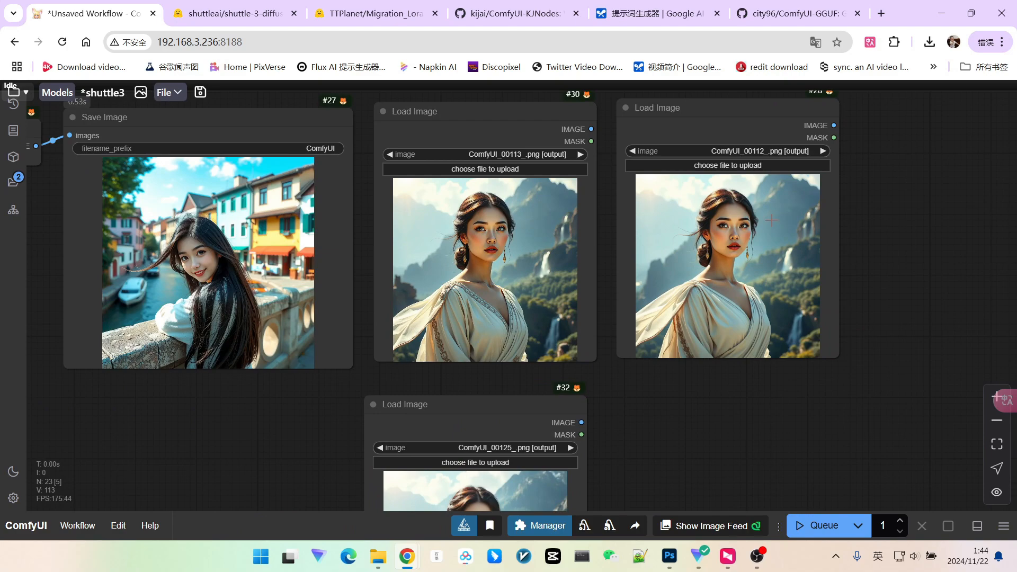
Review the workflow from the prompt and model nodes through the KSampler settings to the latest canal portrait
scroll(774, 262, down, 4)
drag(344, 393, 653, 378)
scroll(630, 376, down, 2)
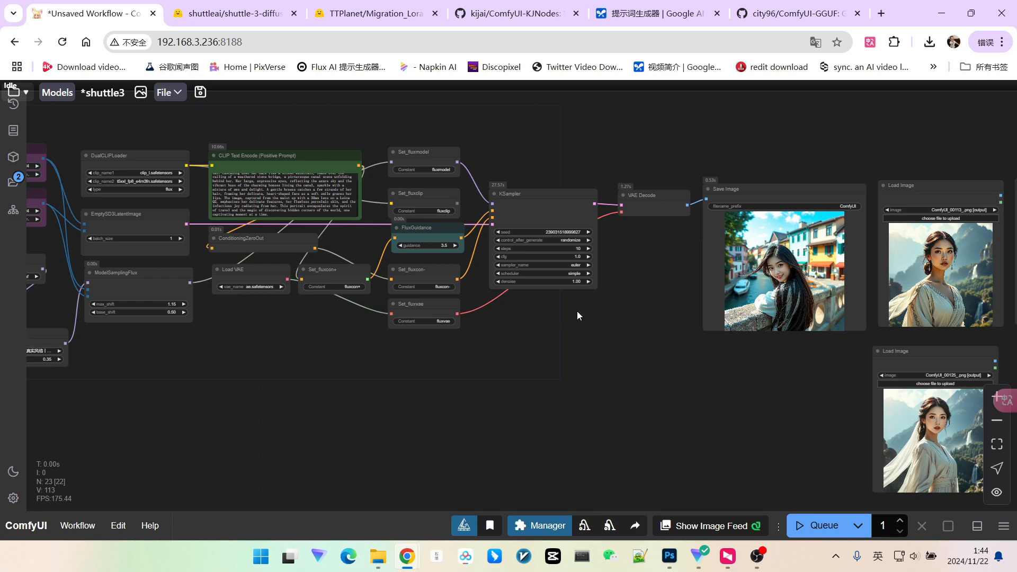
scroll(799, 199, up, 8)
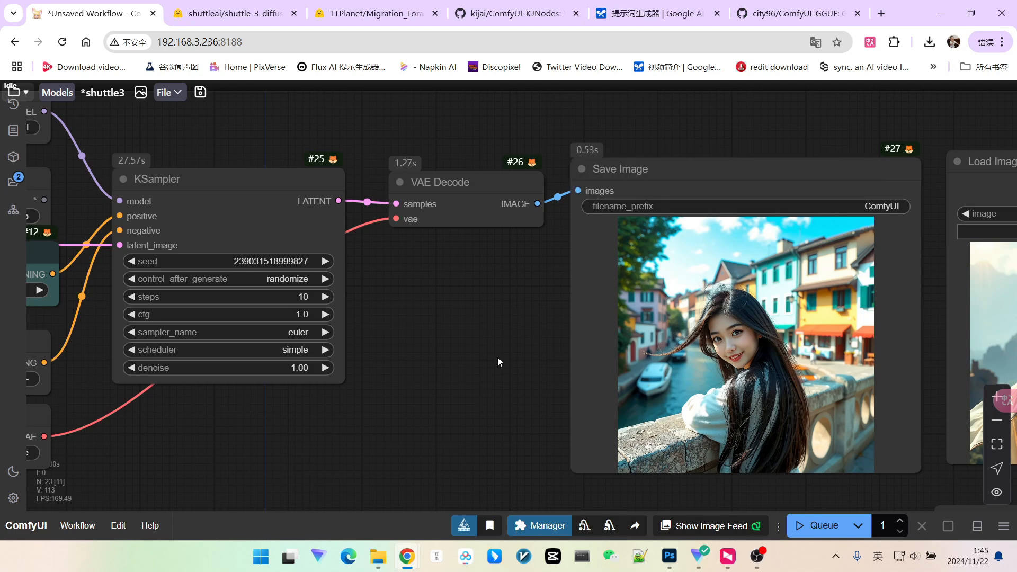
drag(481, 361, 484, 325)
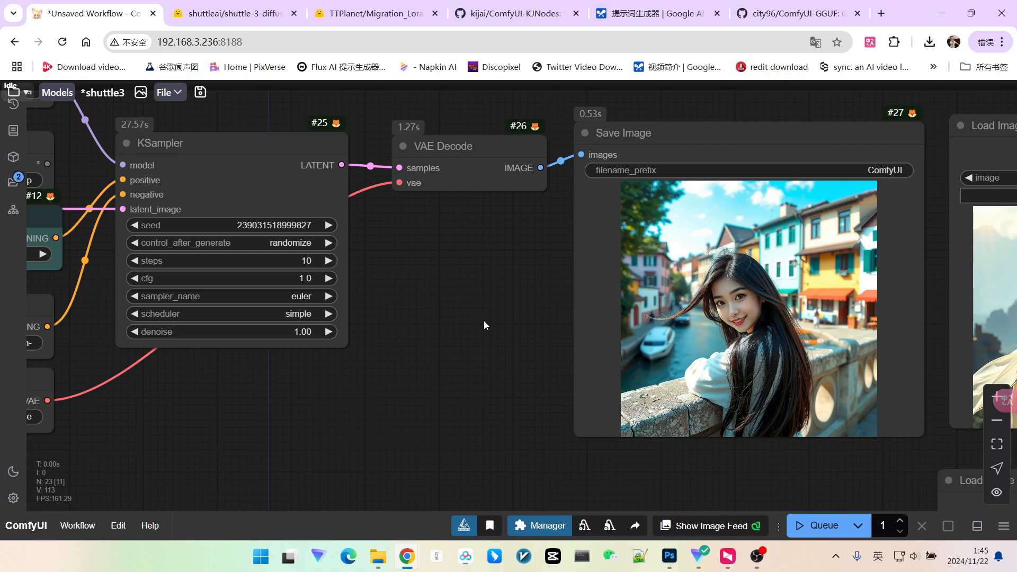